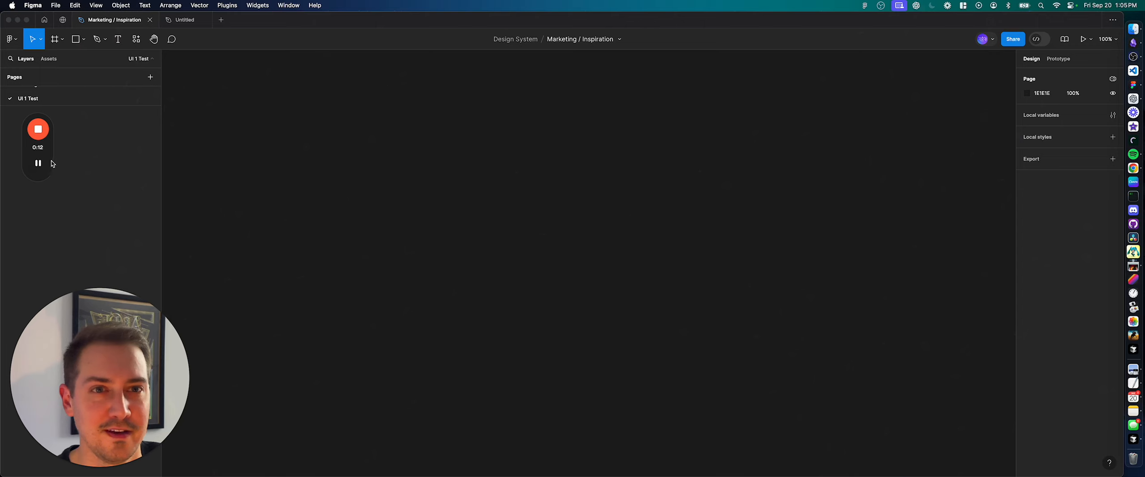
Step: View the empty Untitled file's interface and return to the Marketing / Inspiration file
drag(52, 163, 1125, 324)
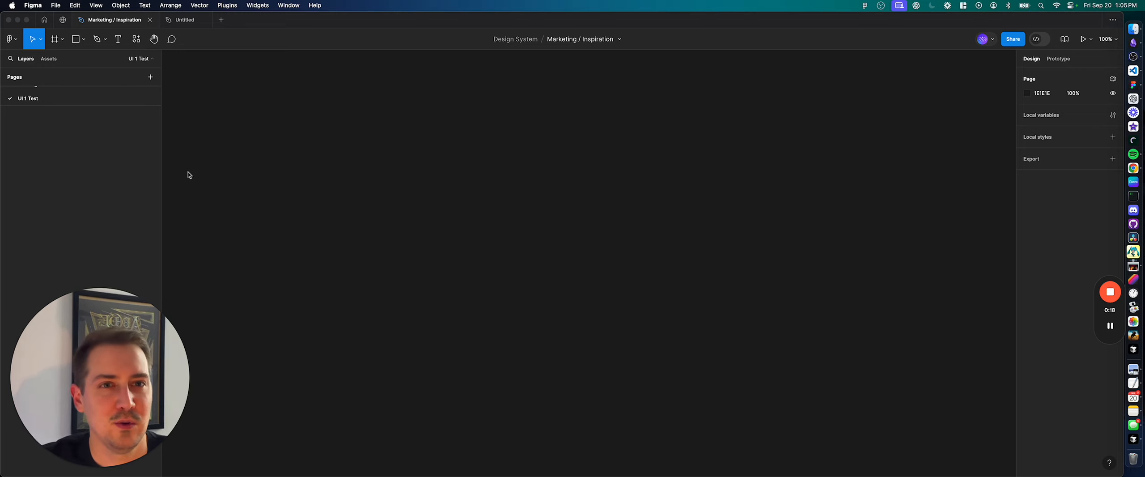
click(186, 21)
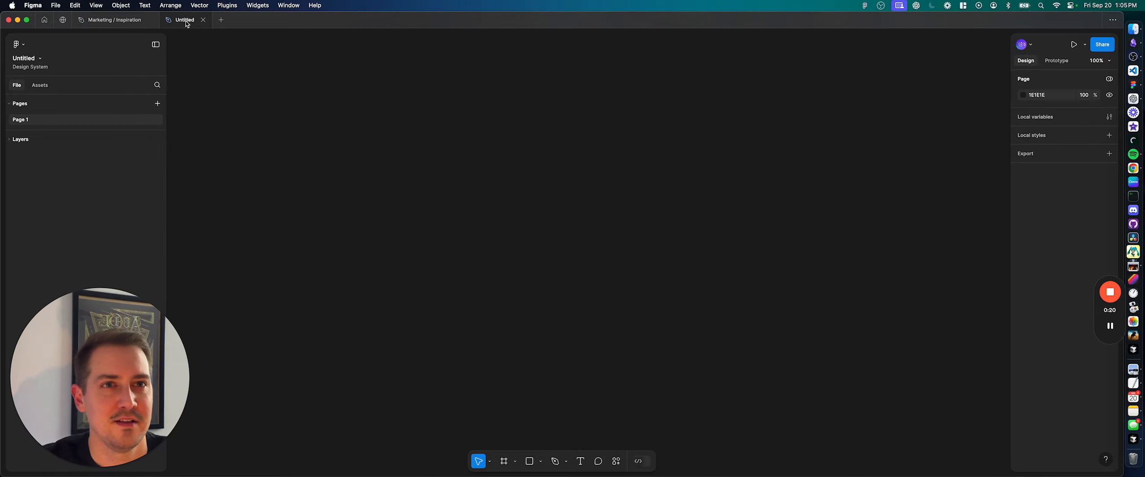
click(121, 22)
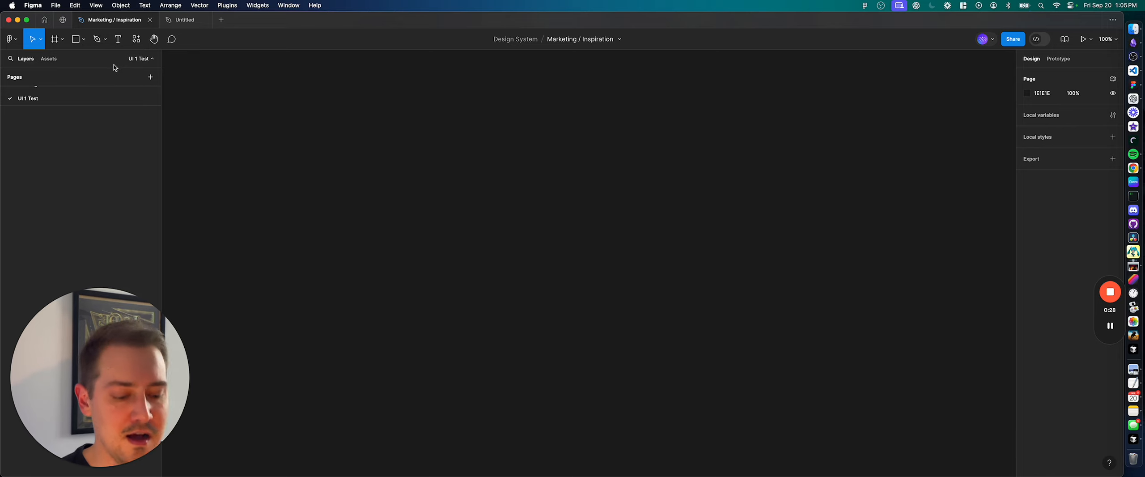
Step: Draw a rectangle about 363 × 300 on the UI 1 Test page's empty canvas and delete it
click(75, 44)
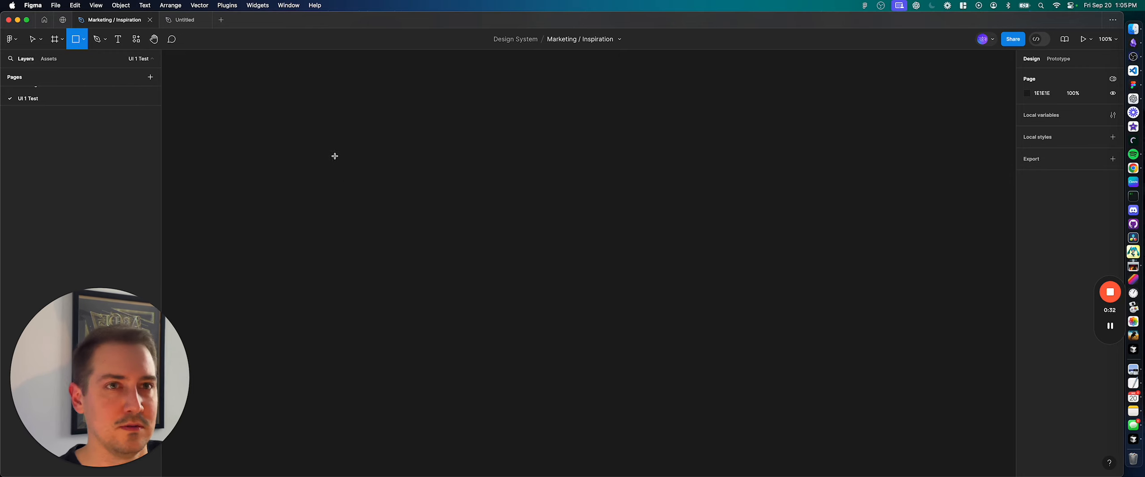
mouse_move(331, 145)
mouse_down()
mouse_move(406, 224)
mouse_move(493, 279)
mouse_up()
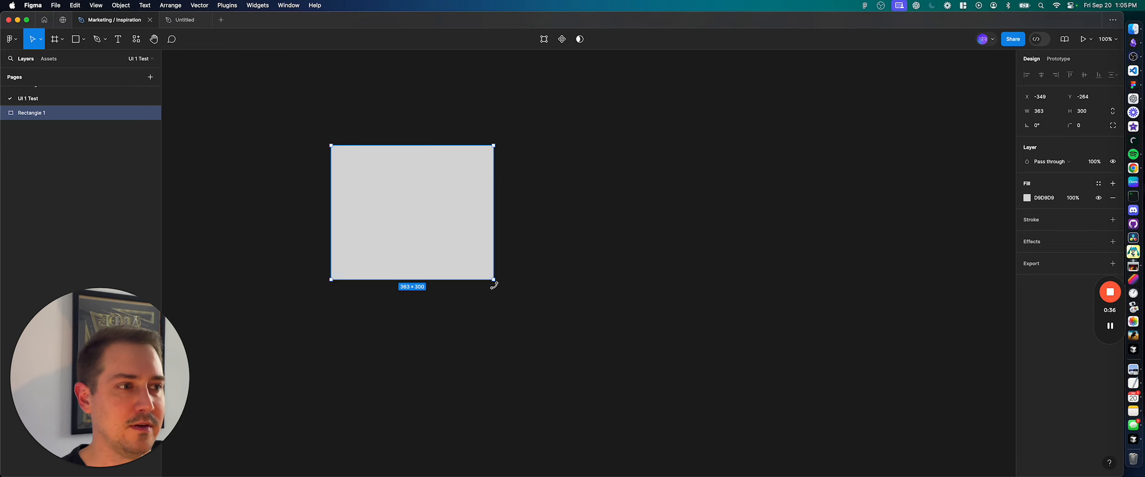
key(Delete)
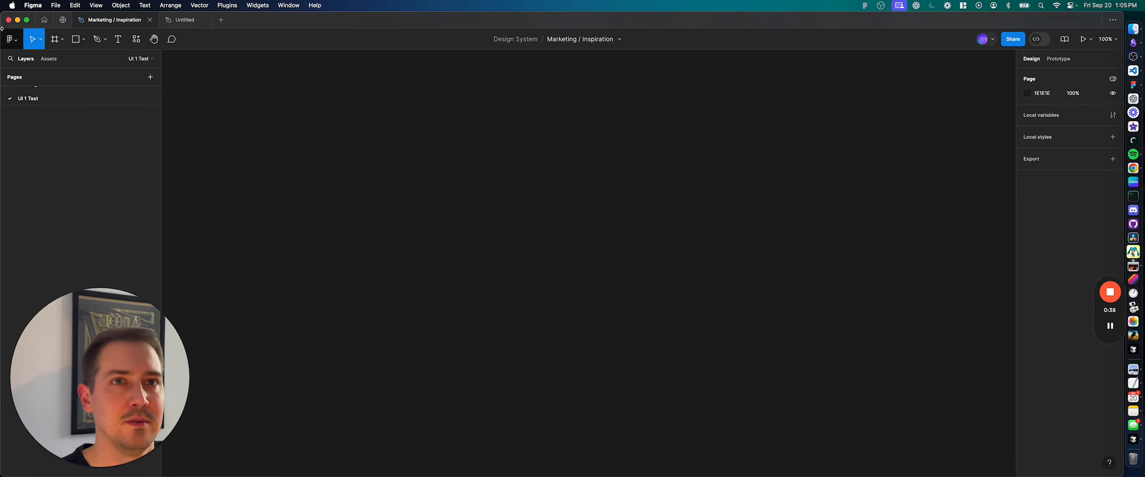
Step: Add a MacBook Pro 16" preset frame to the UI 1 Test page
key(f)
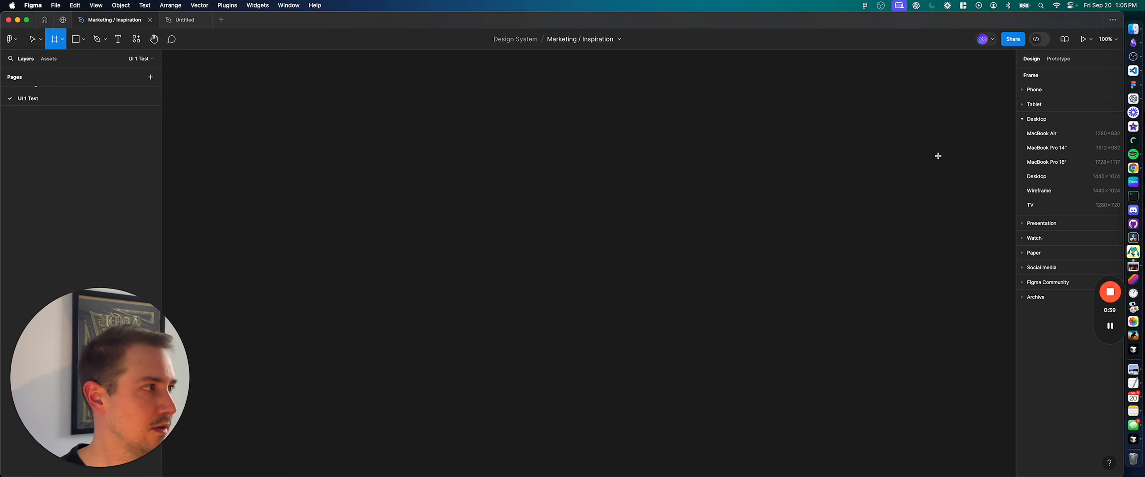
click(1045, 163)
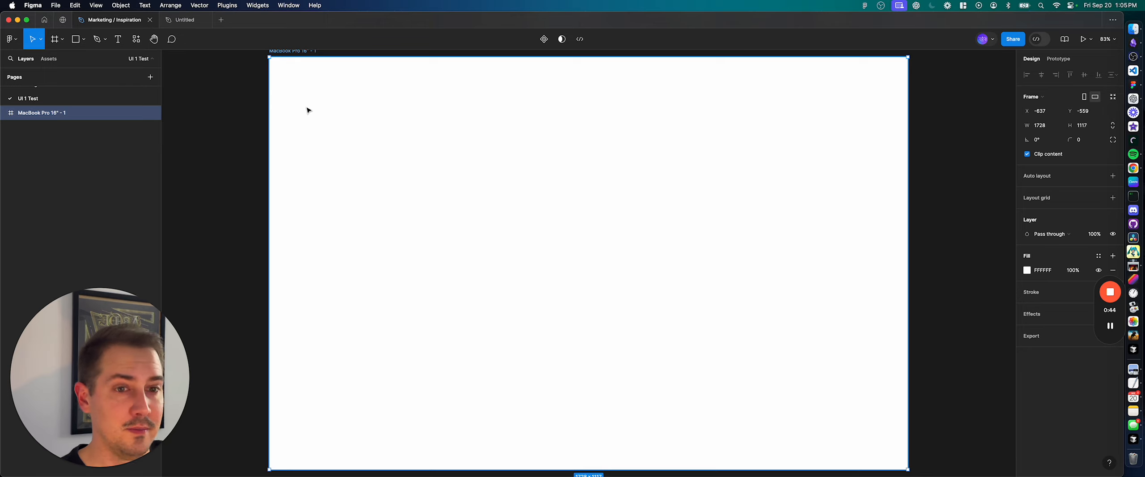
Step: Compare the panel and toolbar layouts of the Untitled file and the Marketing / Inspiration file
click(185, 21)
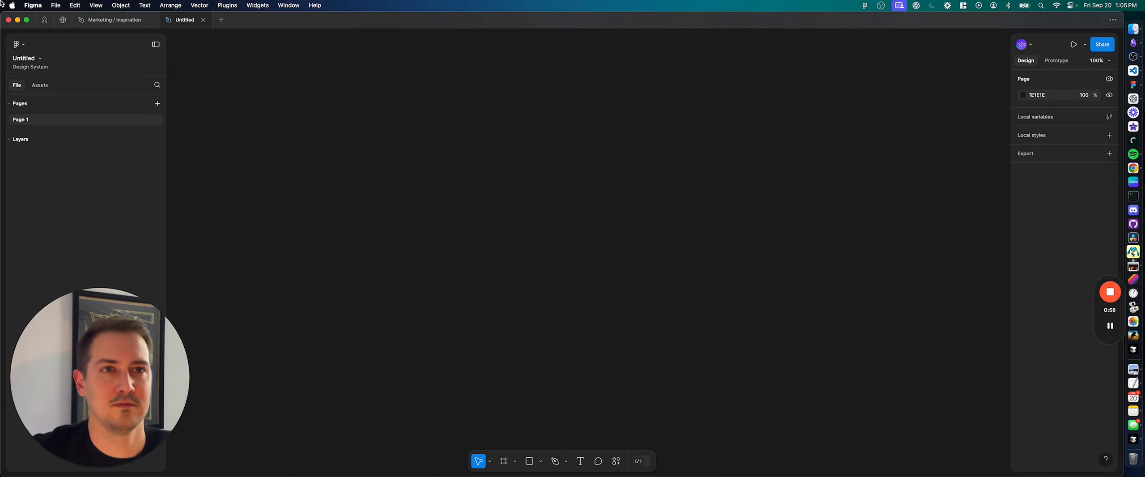
click(115, 20)
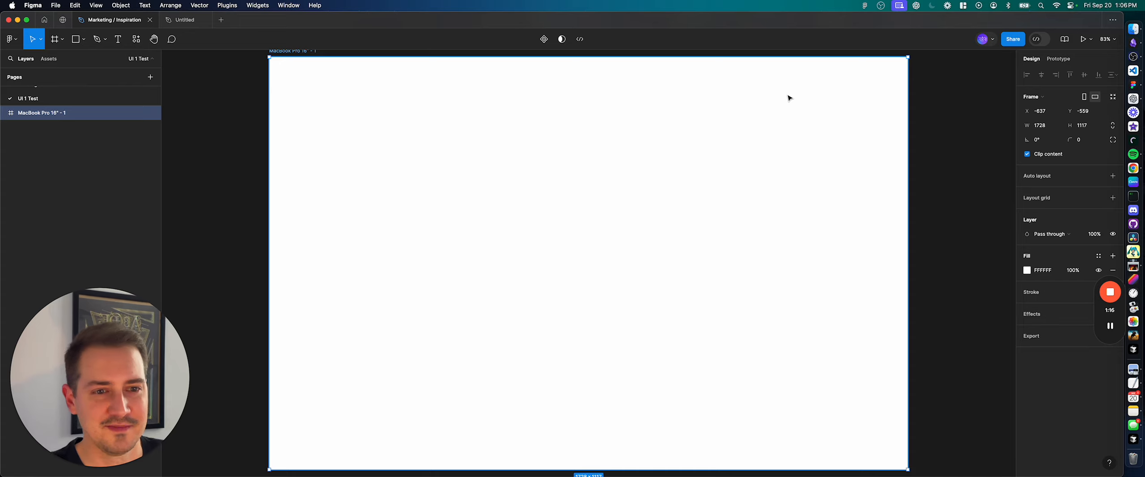
click(191, 25)
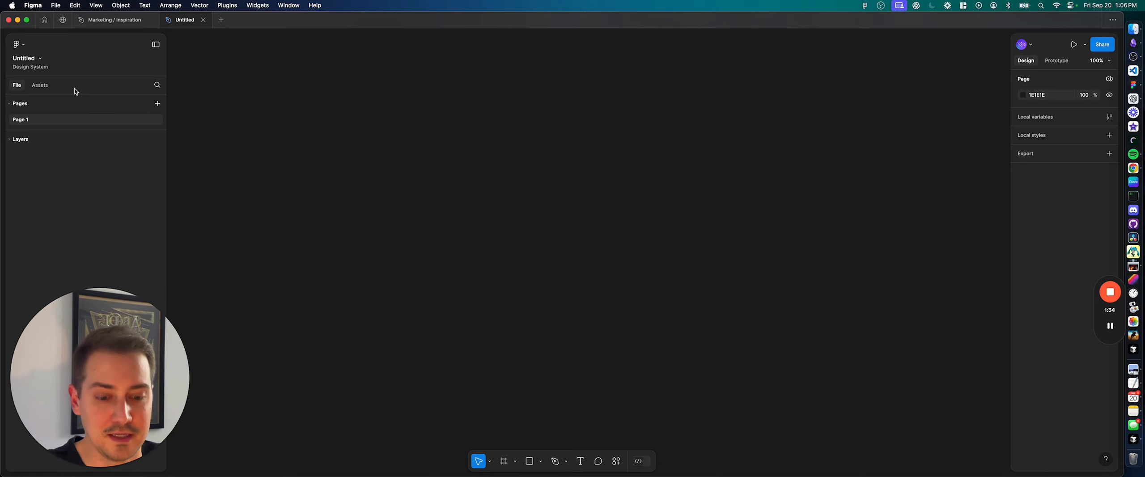
click(105, 25)
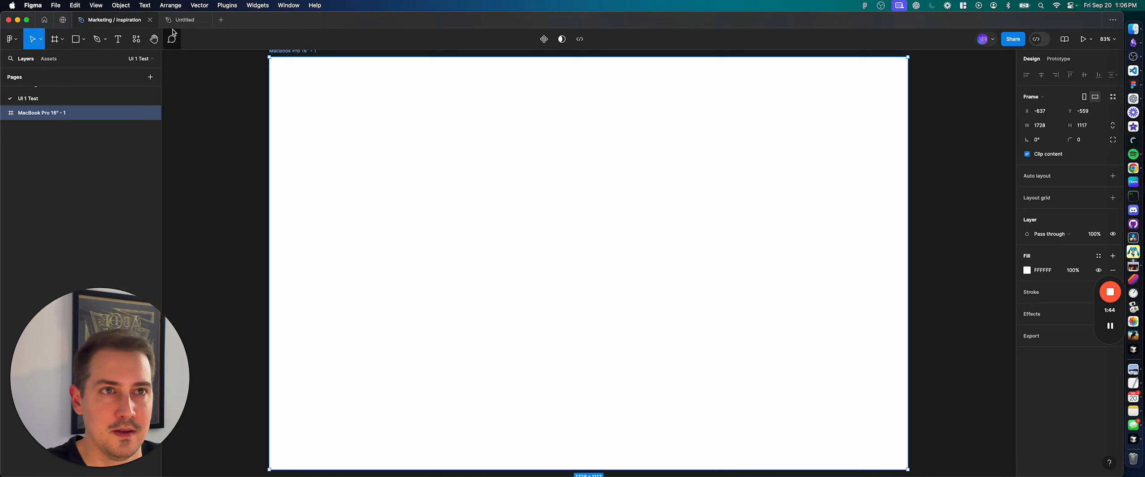
Step: Browse the Actions suggestions, common settings and asset components in the Untitled file
click(183, 21)
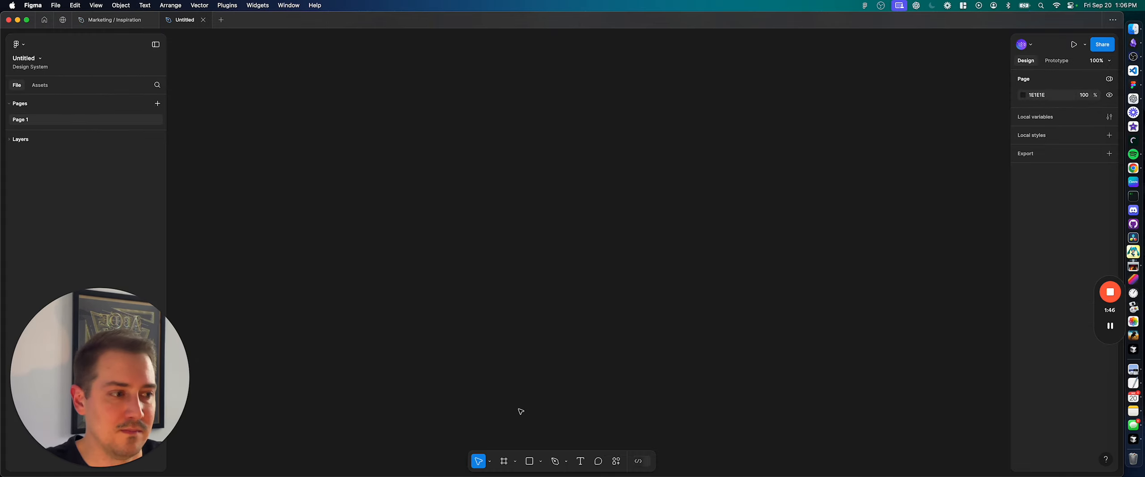
click(617, 462)
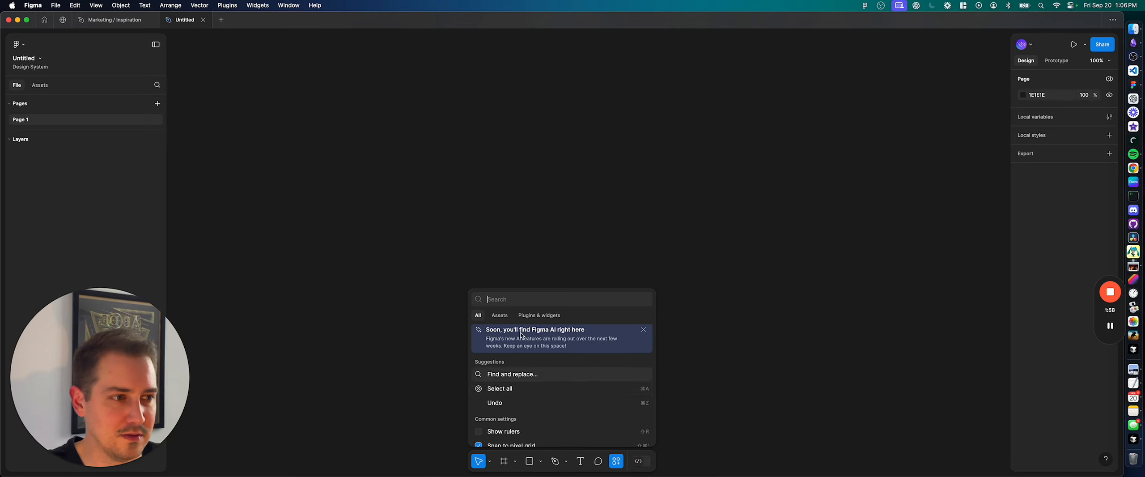
scroll(600, 380, down, 5)
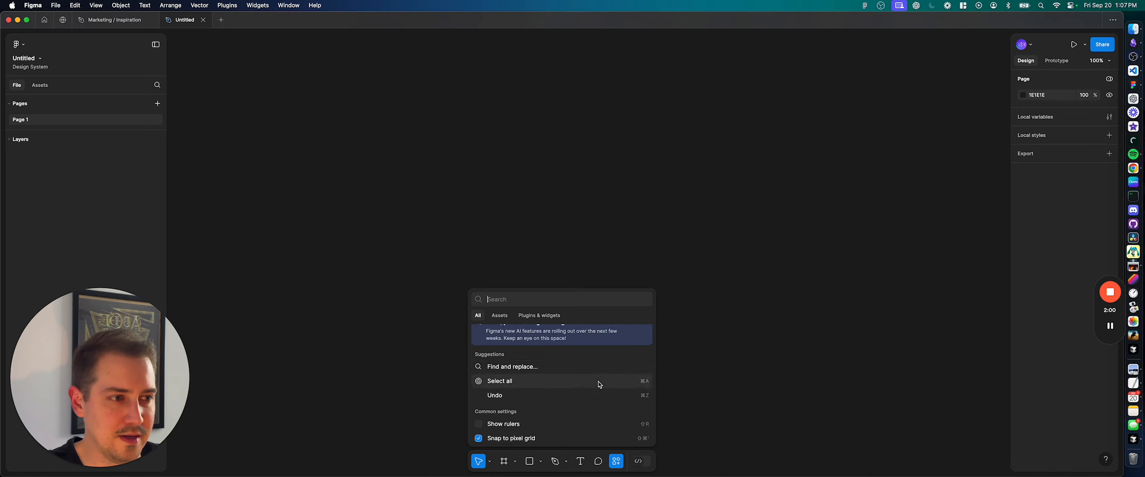
scroll(560, 362, up, 5)
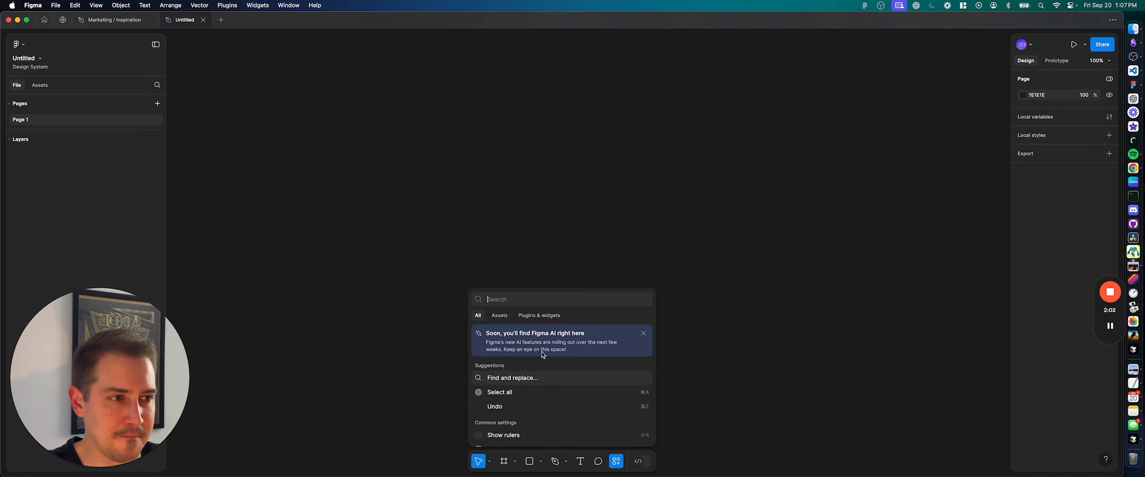
click(506, 317)
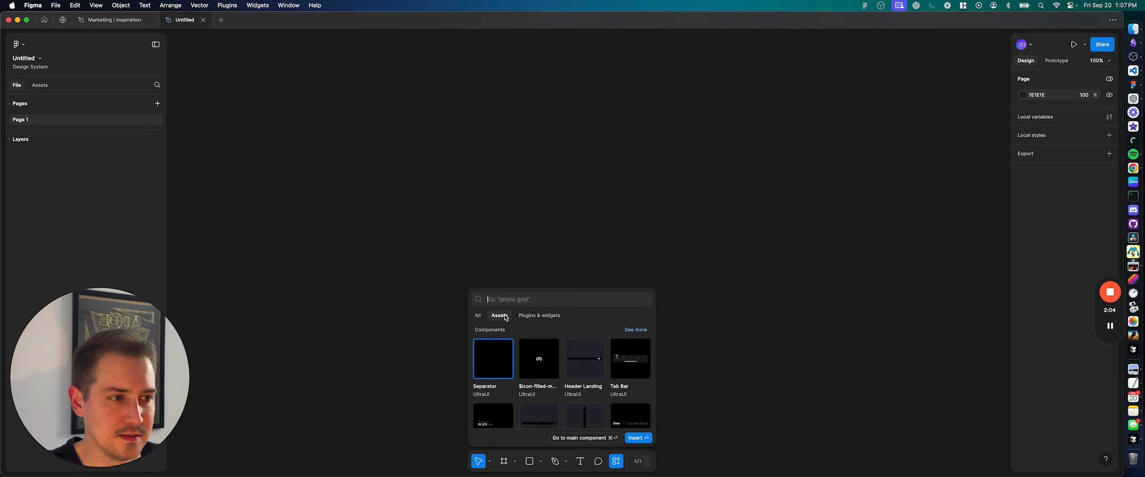
scroll(587, 368, down, 3)
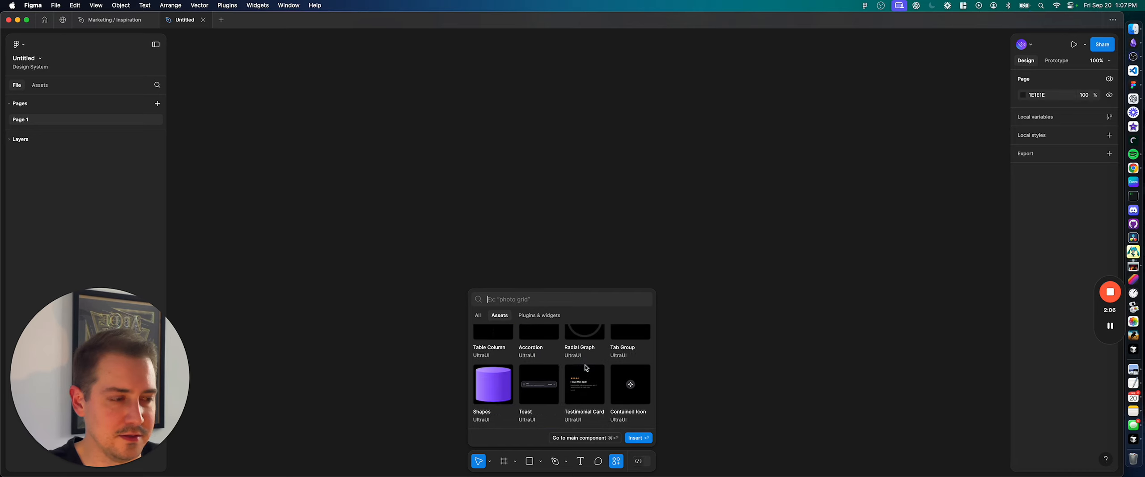
click(478, 315)
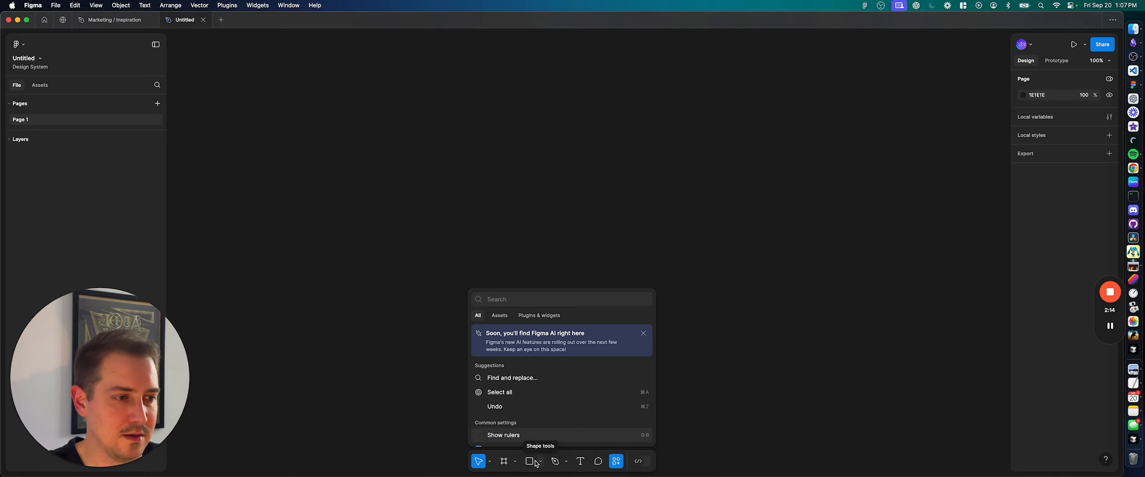
Step: Compare the shape tools of the Marketing / Inspiration and Untitled files, listing the available shapes in the Untitled file
click(116, 21)
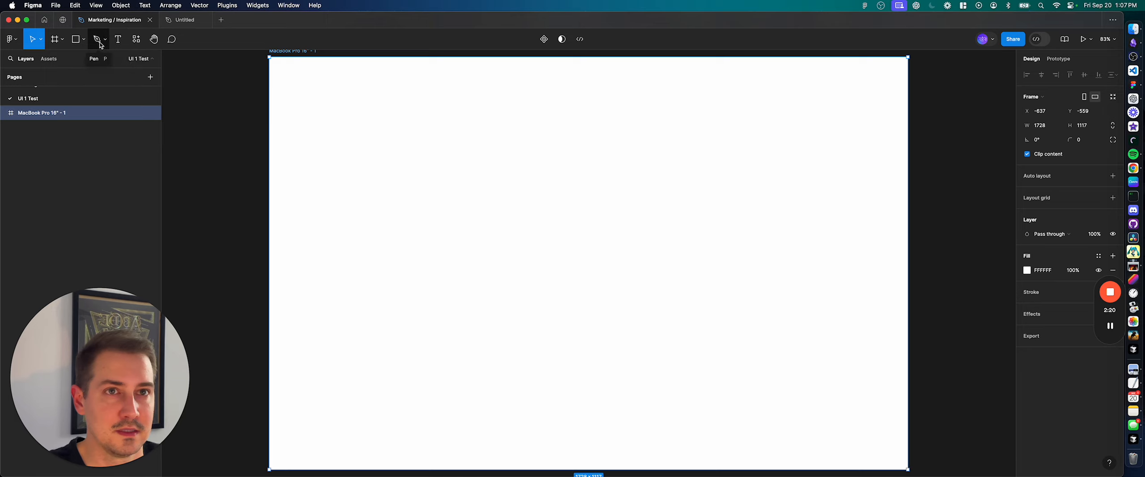
click(167, 22)
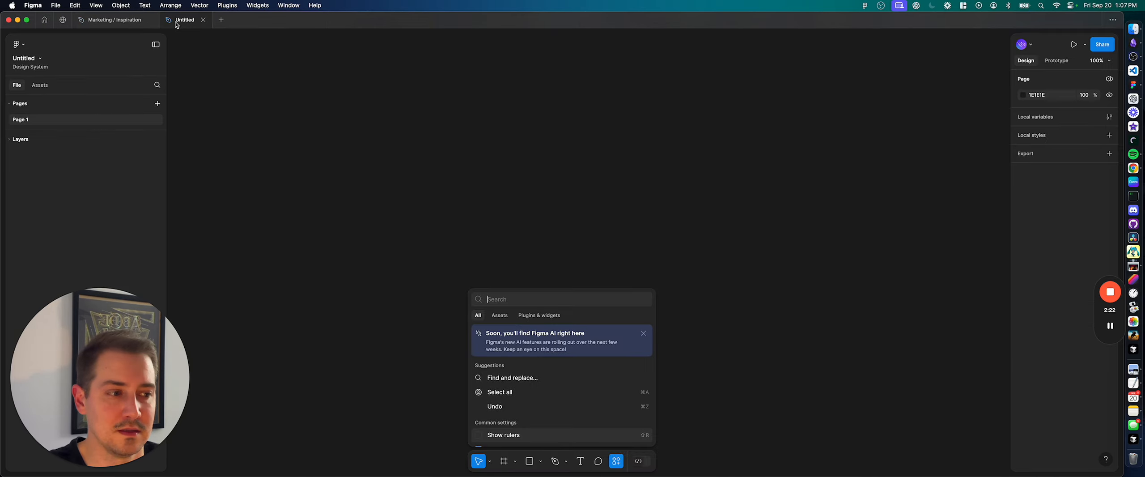
click(120, 25)
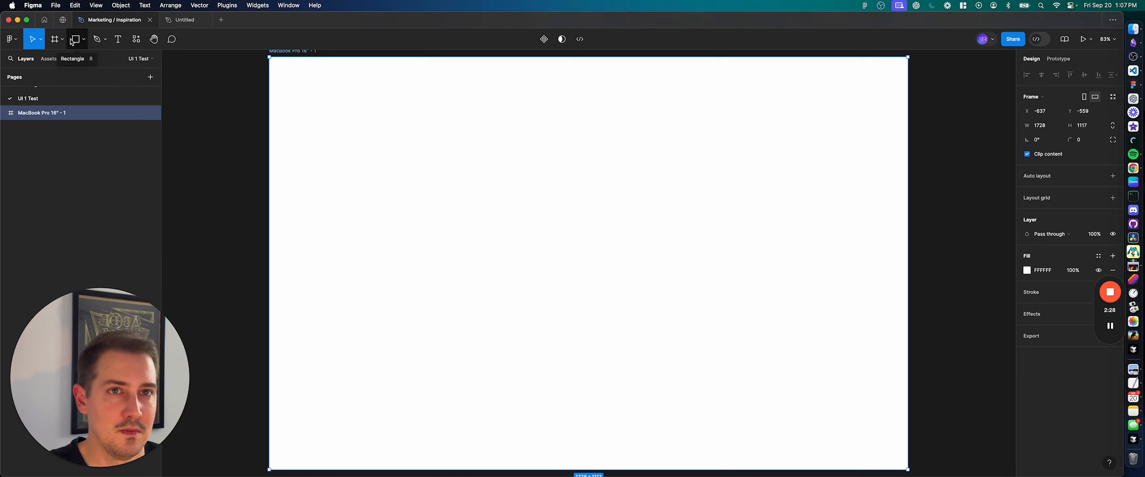
click(185, 21)
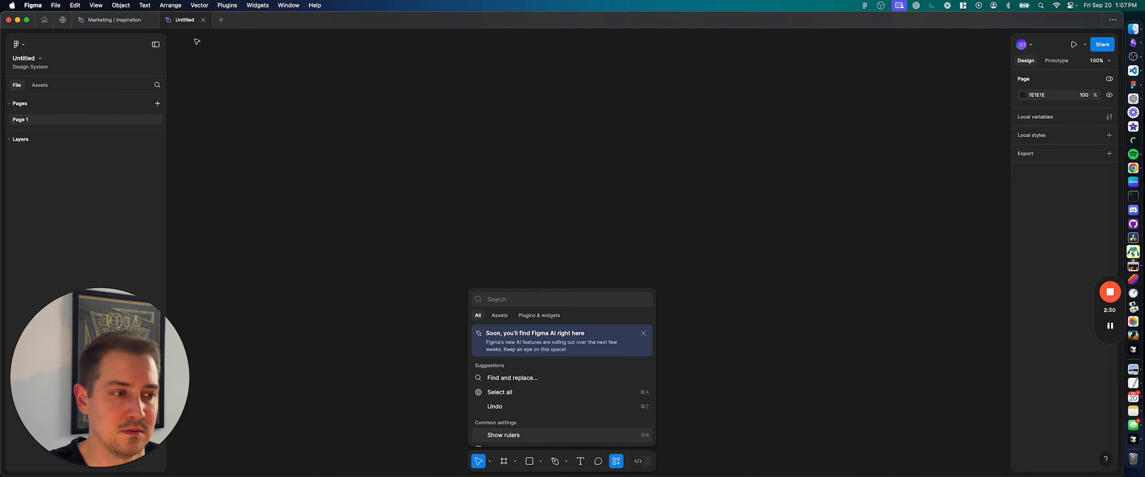
click(540, 462)
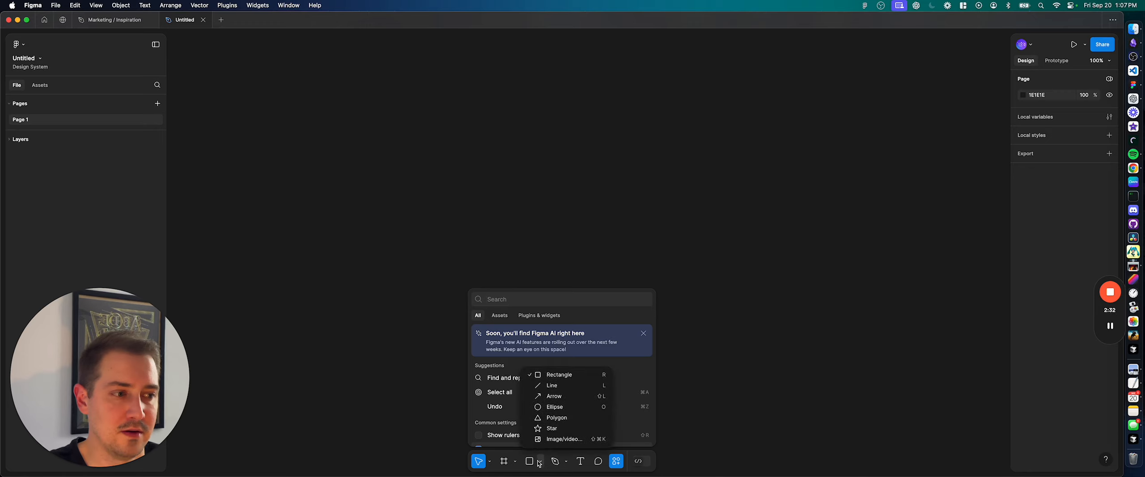
click(540, 463)
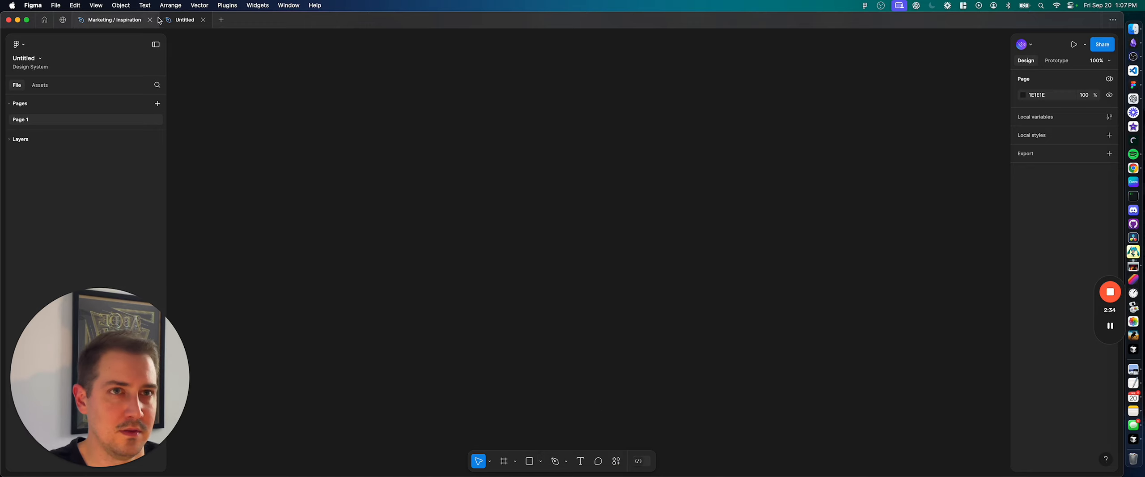
Step: Compare where the Move, Hand and Scale tools are found in the two files
click(107, 23)
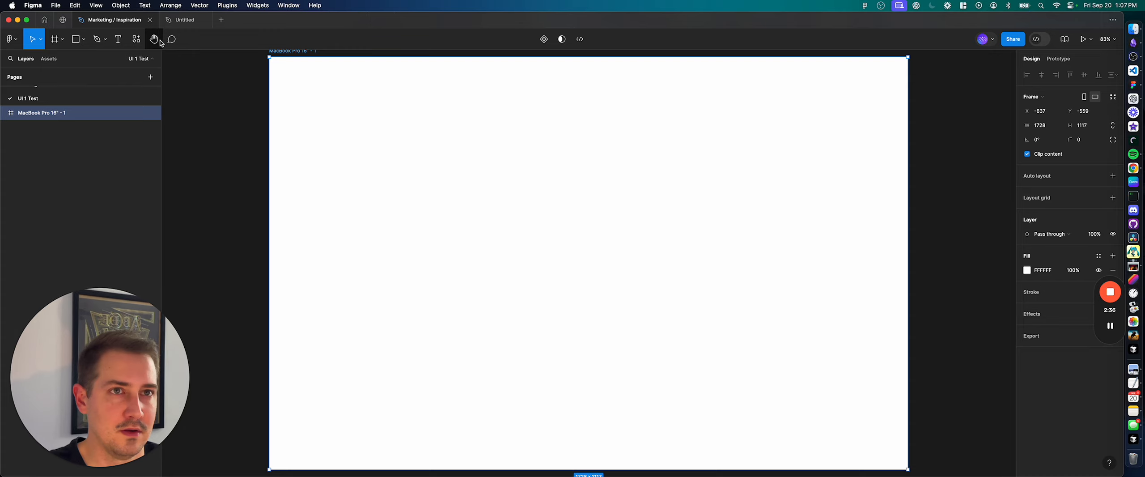
click(184, 20)
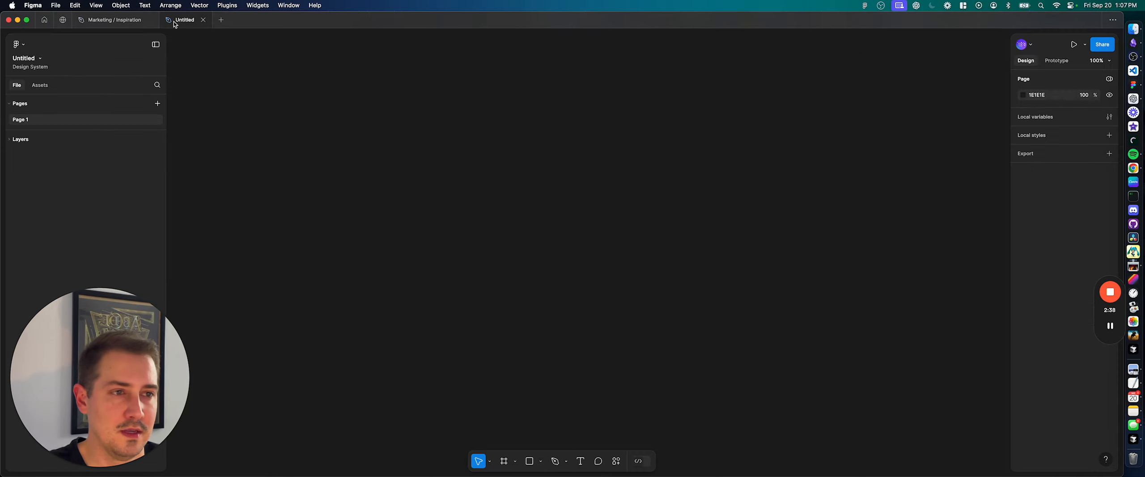
click(491, 461)
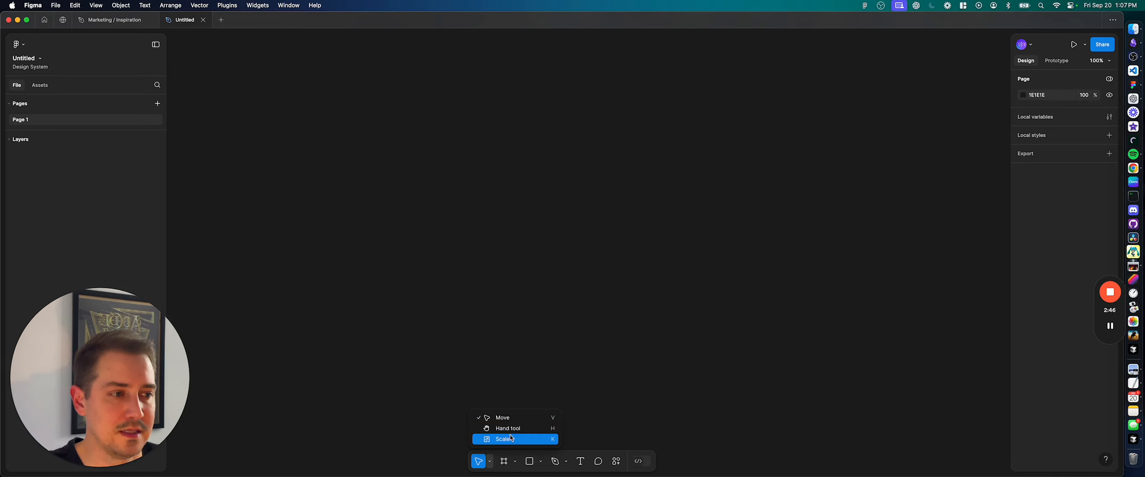
click(509, 363)
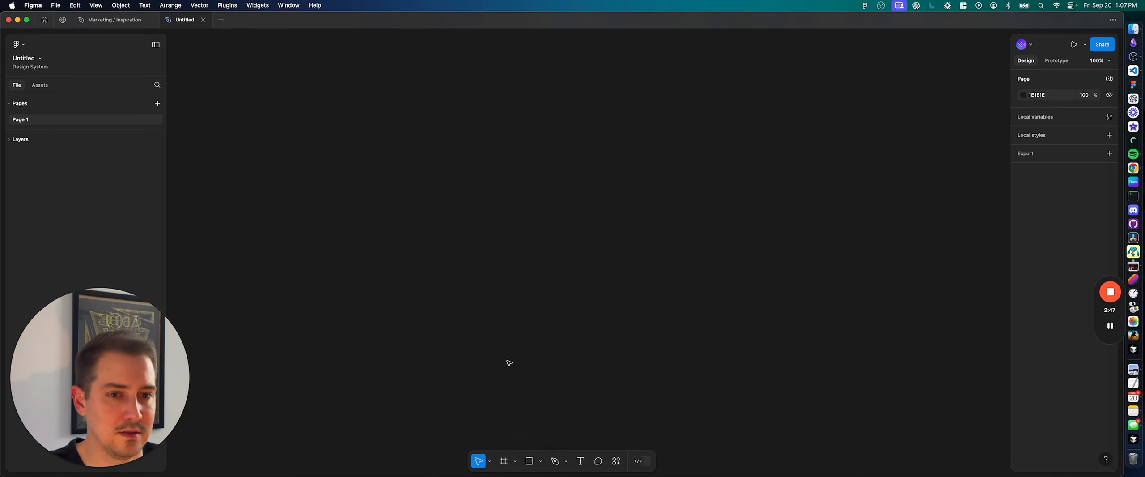
Step: Scale the MacBook Pro 16" frame in the Marketing / Inspiration file by a factor of 0.5
click(114, 20)
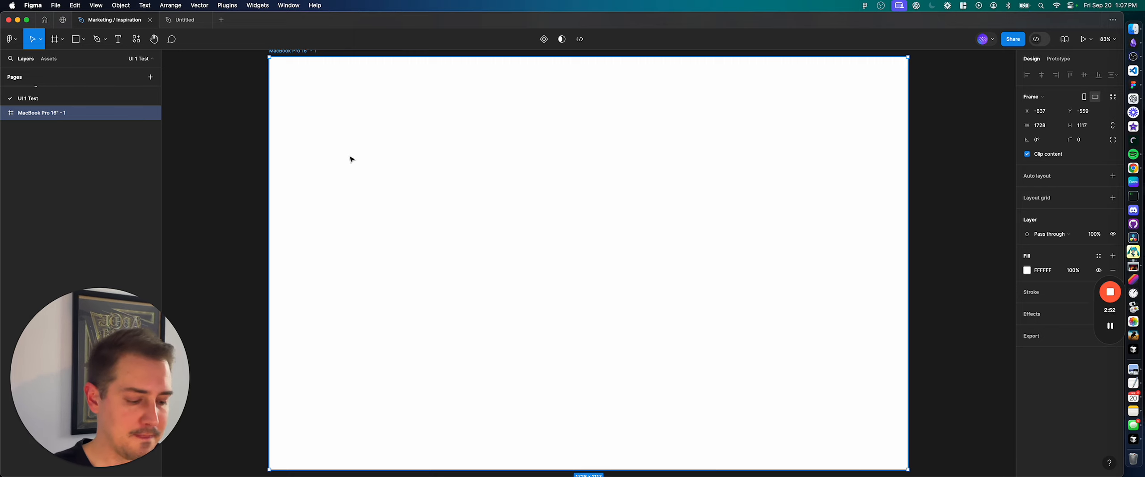
text(k0.5)
key(Return)
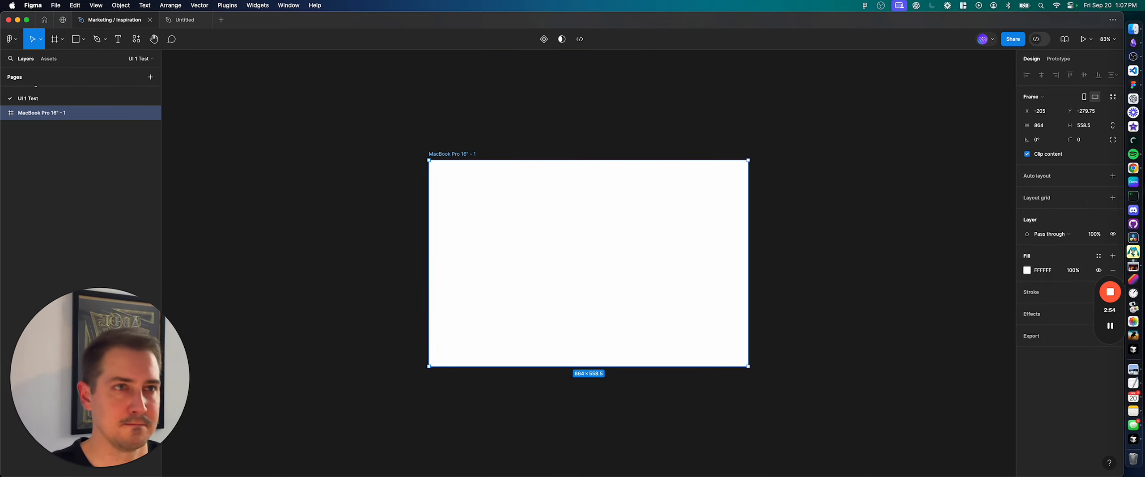
Step: Create a MacBook Pro 16" frame in the Untitled file and scale it by a factor of 0.5
click(193, 29)
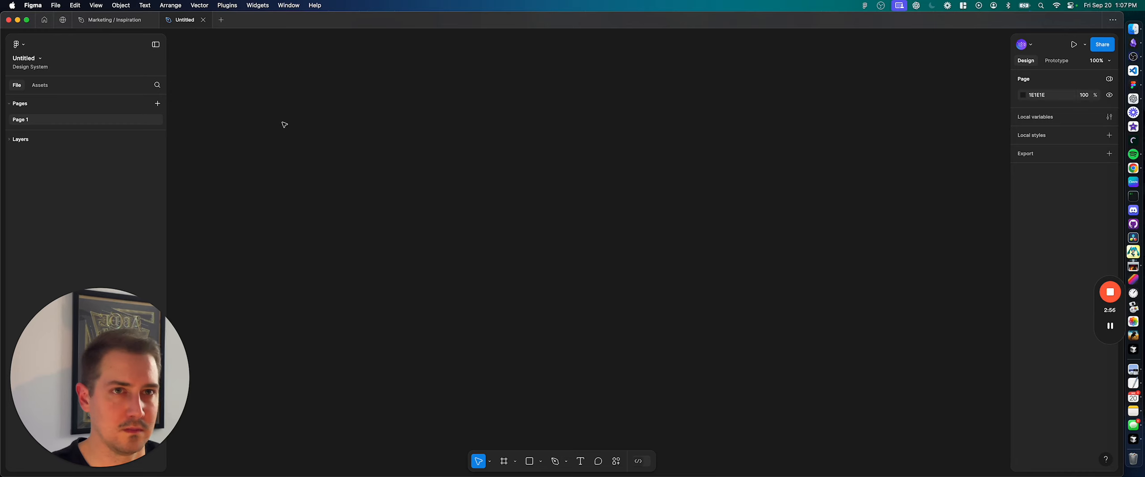
click(502, 462)
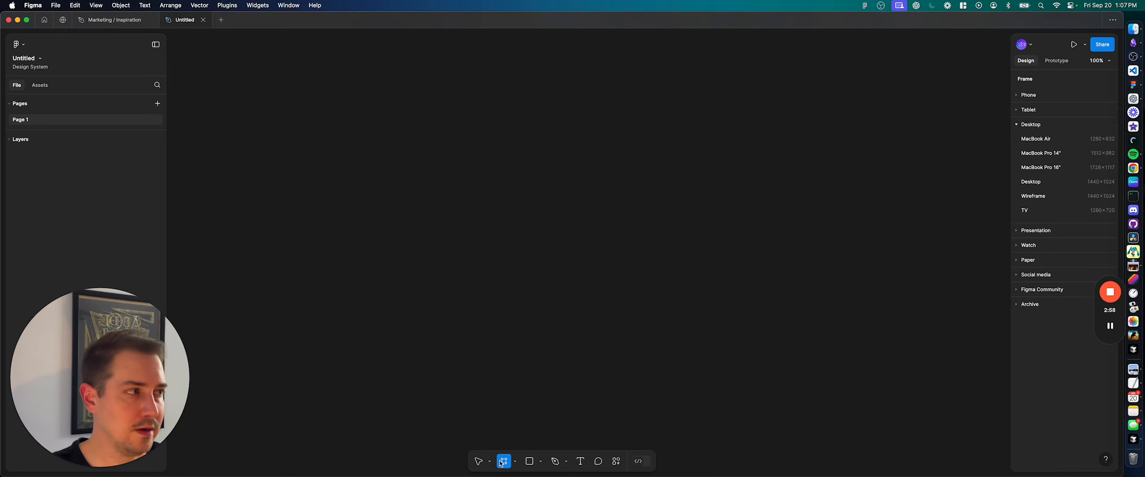
click(1051, 167)
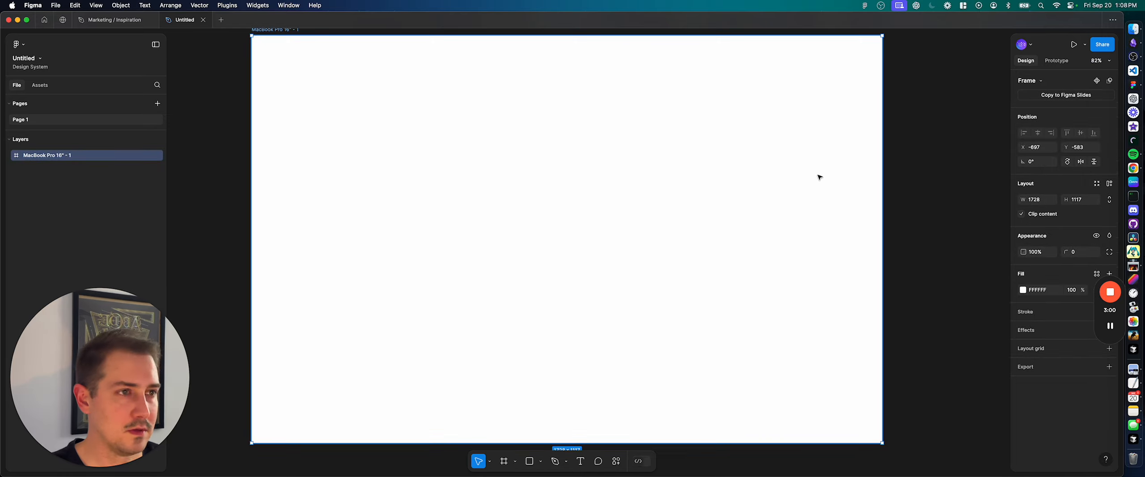
text(k.5)
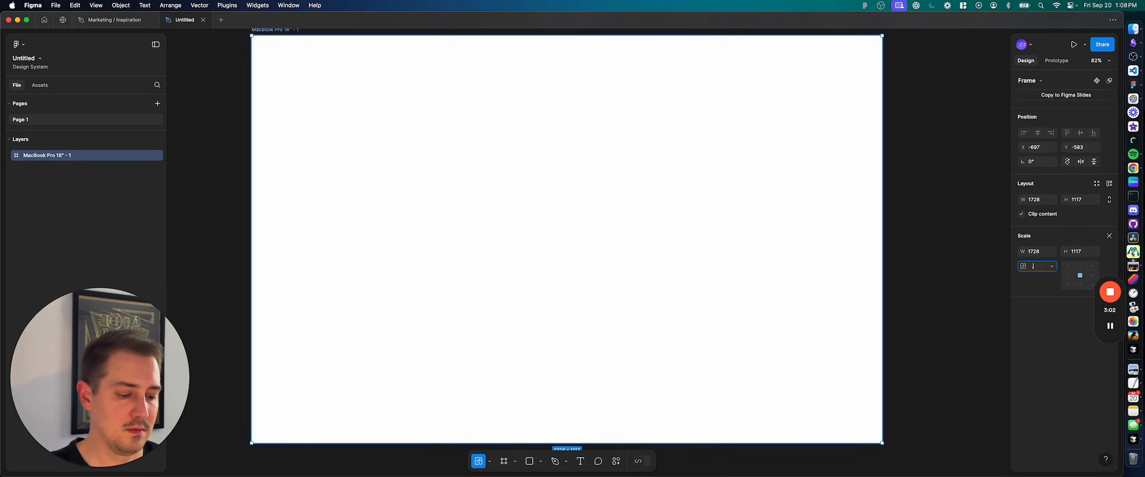
key(Return)
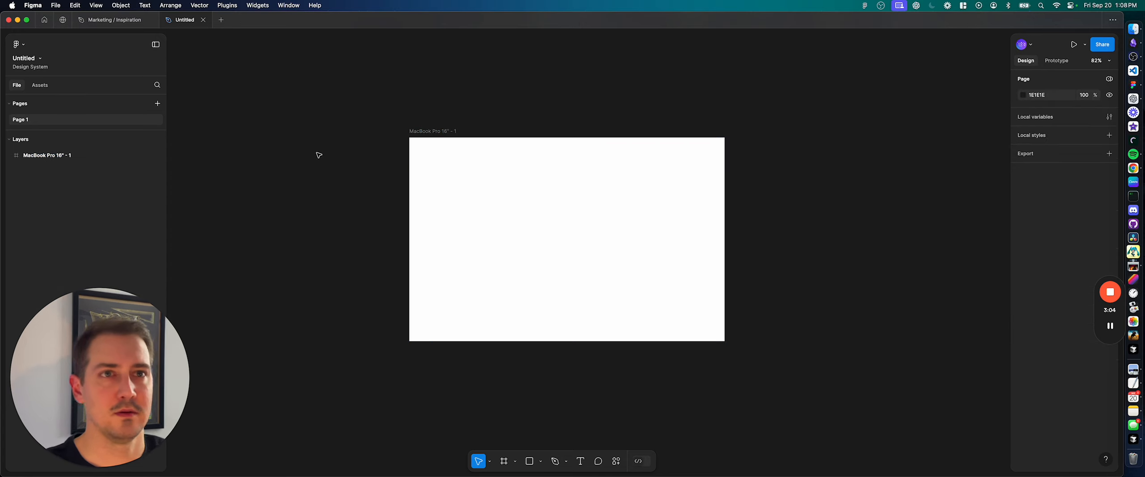
Step: Compare the toolbars of the Marketing / Inspiration and Untitled files, including where the Dev Mode switch sits
click(87, 22)
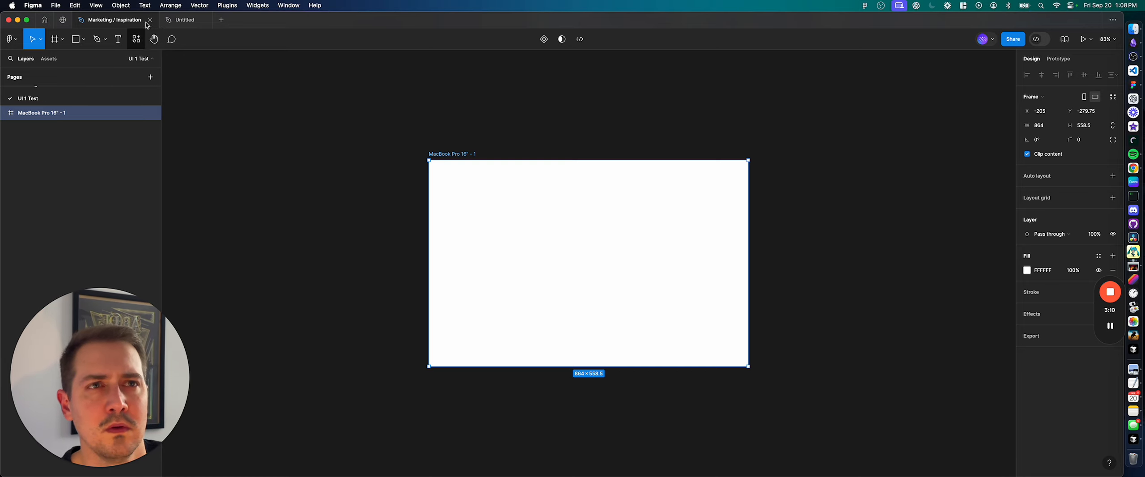
click(183, 23)
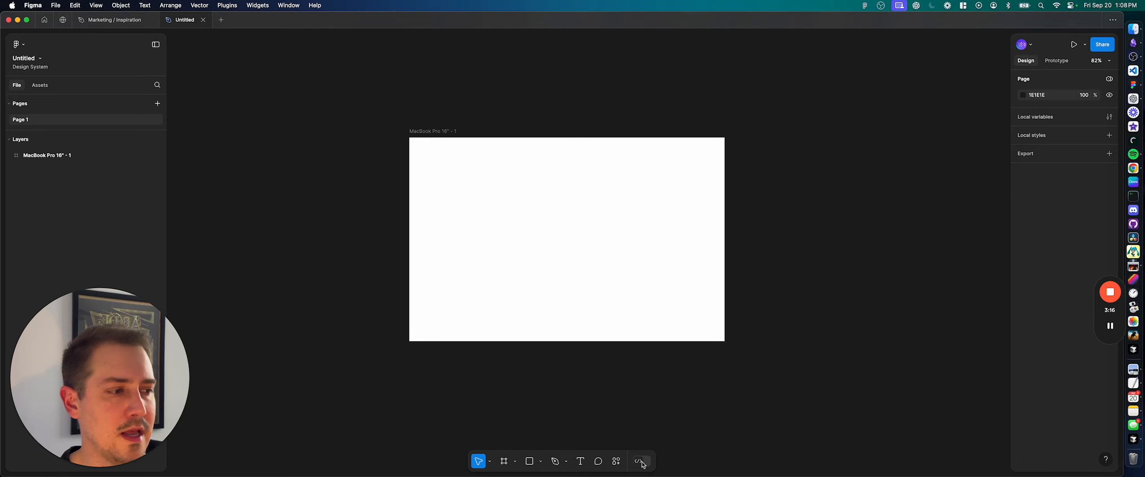
click(123, 24)
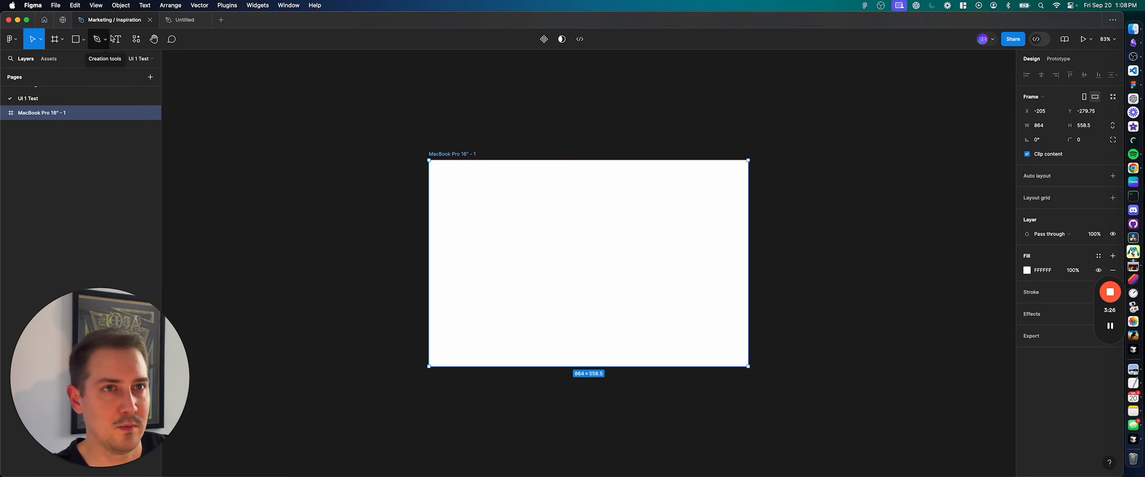
click(182, 21)
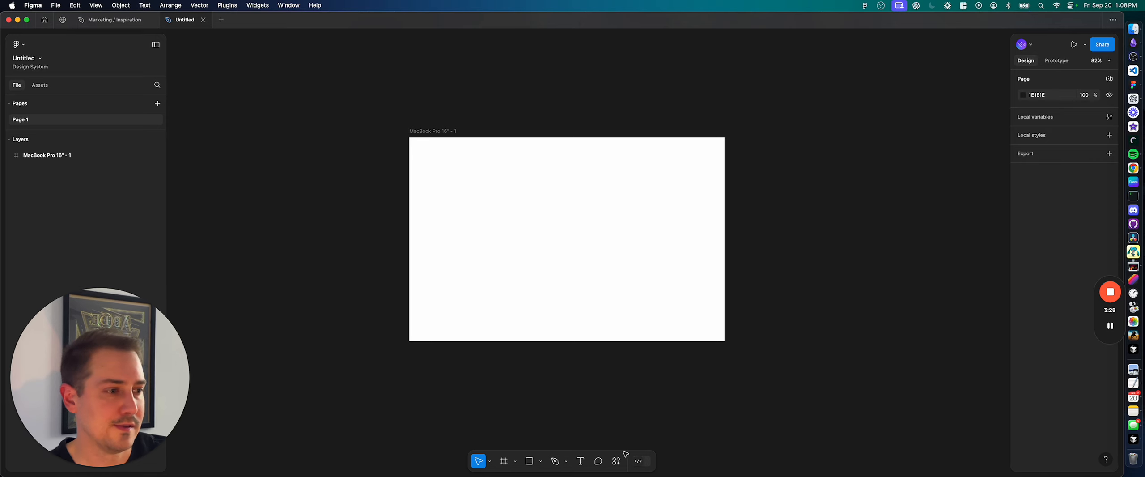
Step: View the Untitled file in Dev Mode, dismissing the introduction and checking the Measure tool, and return to design mode
click(641, 463)
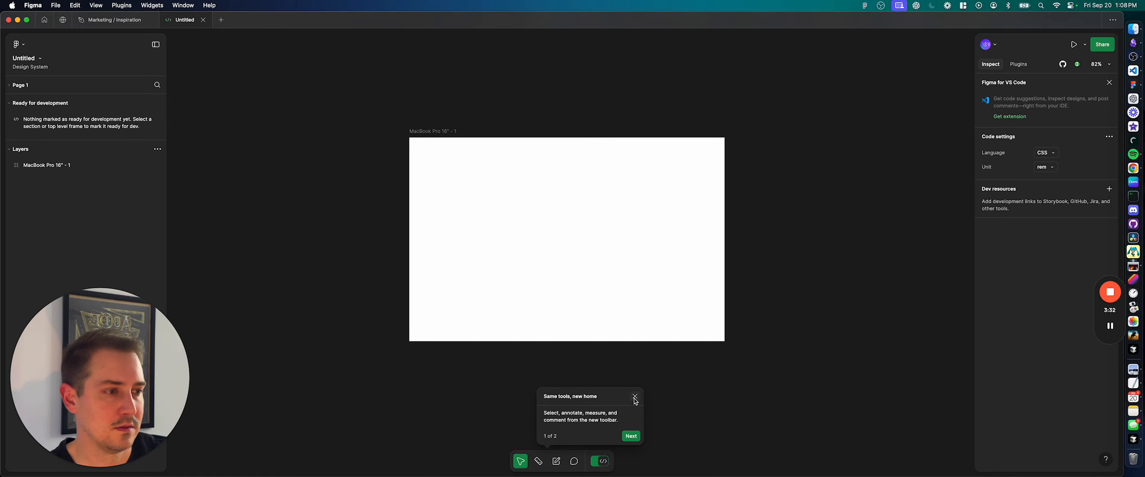
click(634, 397)
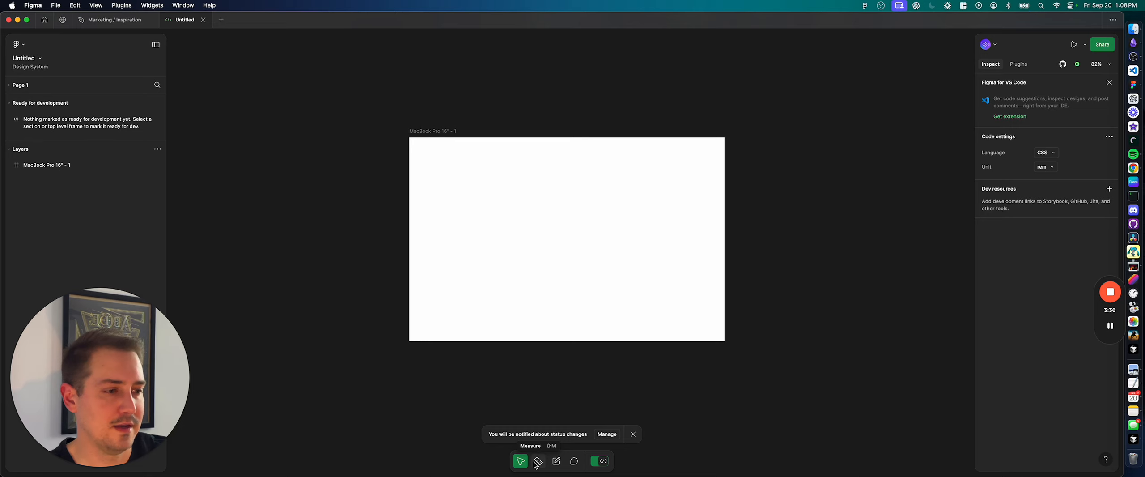
click(508, 287)
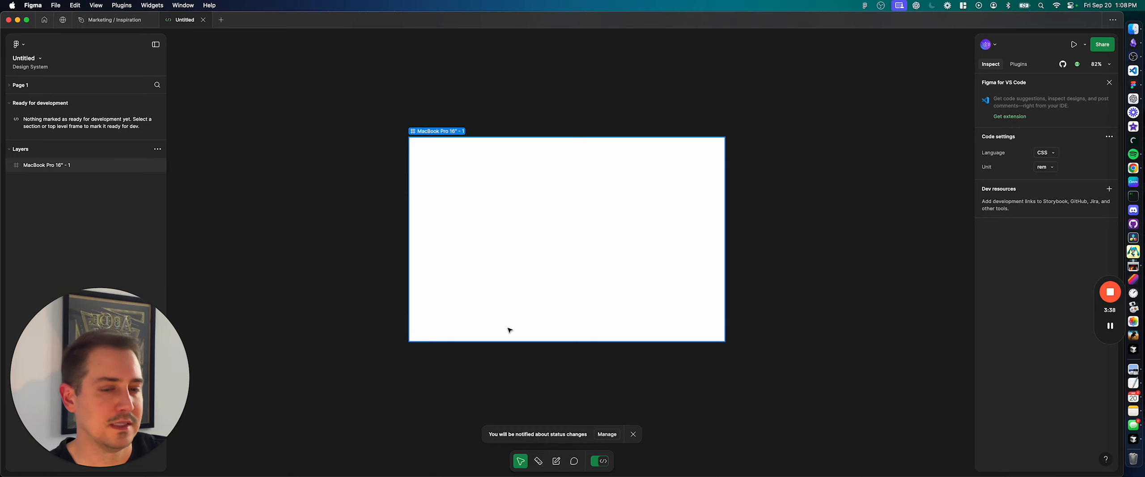
click(599, 466)
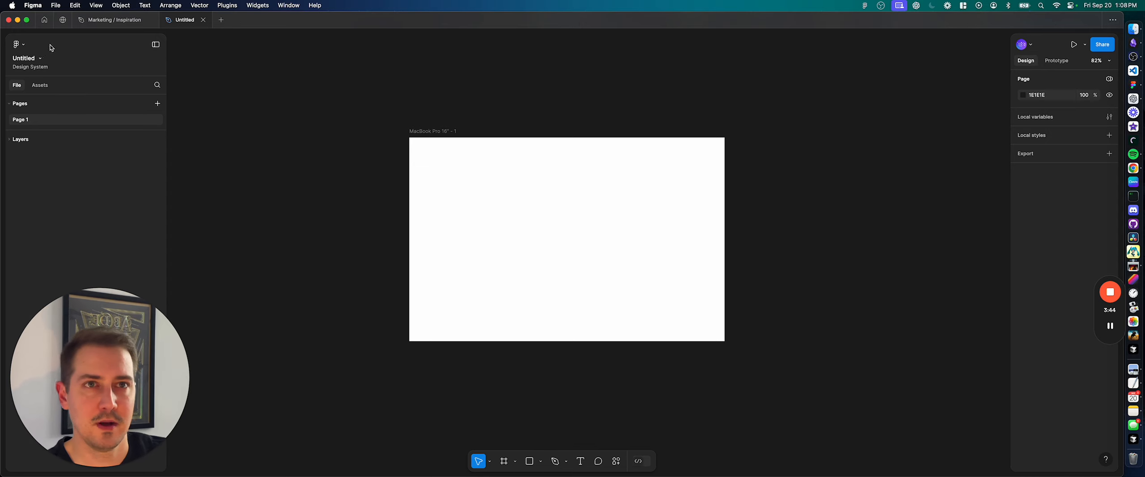
Step: Compare the component and mask actions for the MacBook Pro 16" frame in both files and view the Untitled file's options
click(102, 25)
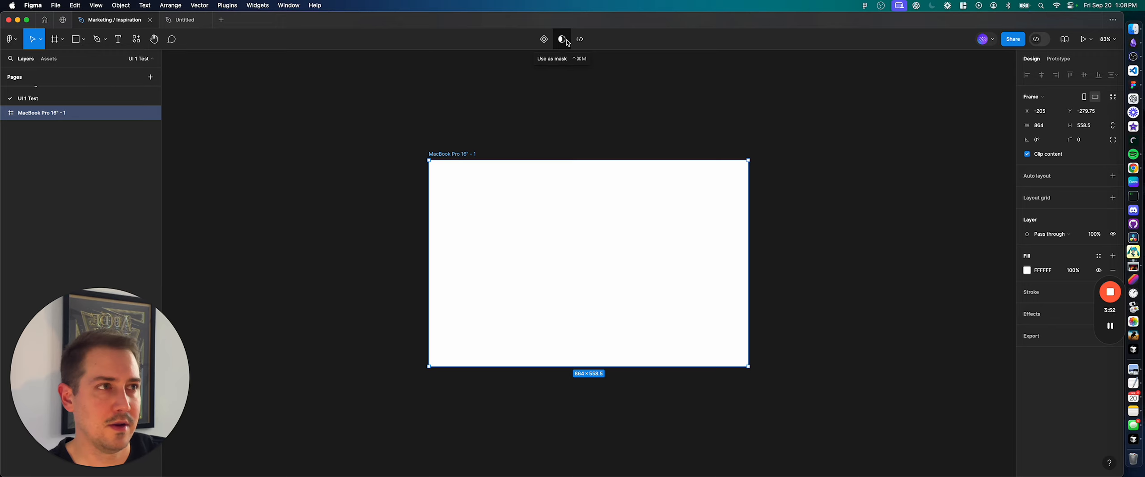
click(183, 20)
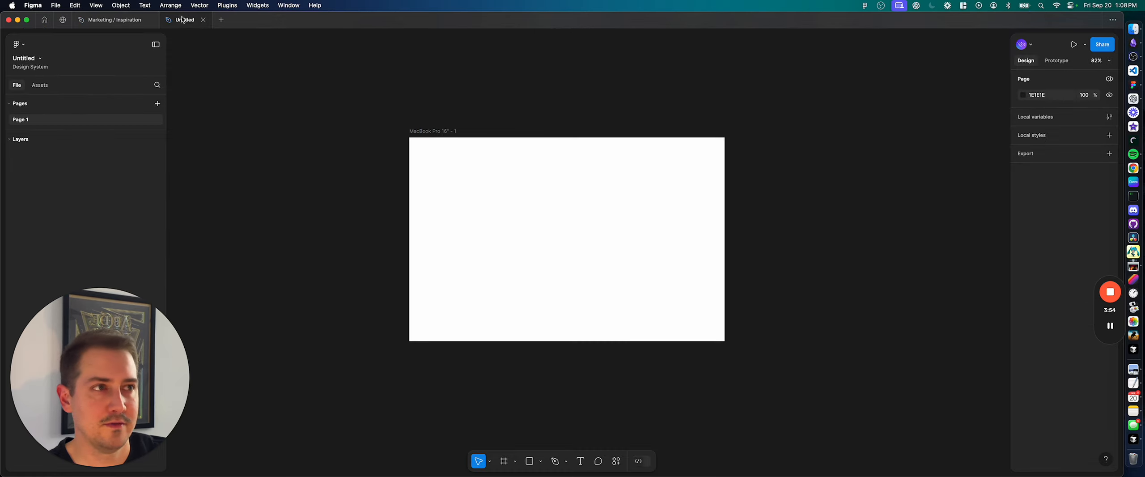
click(432, 132)
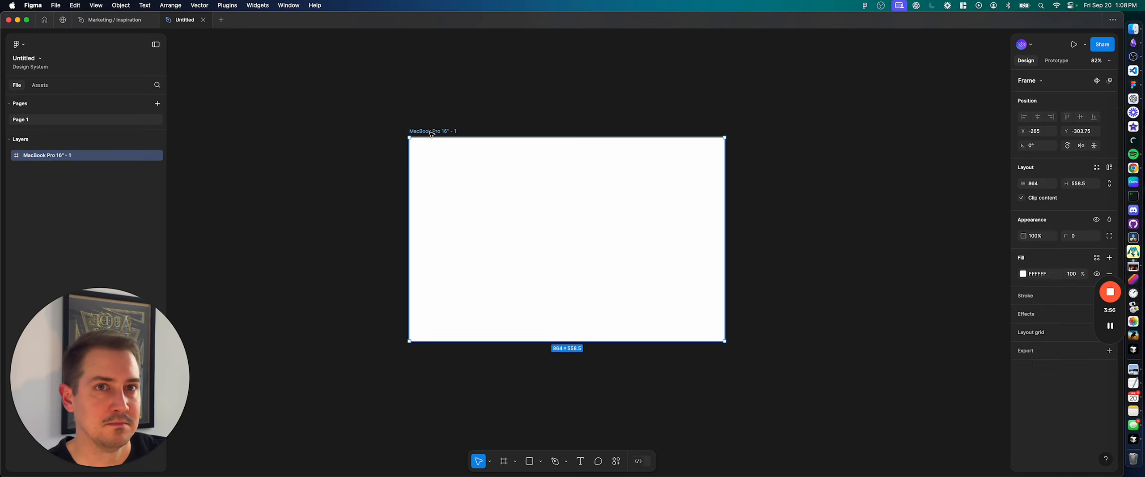
click(43, 59)
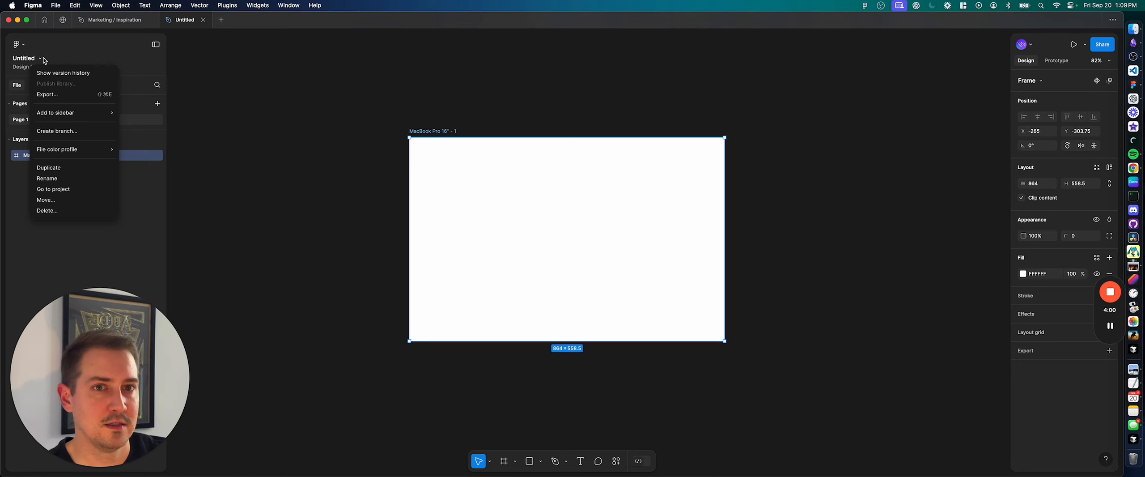
click(577, 72)
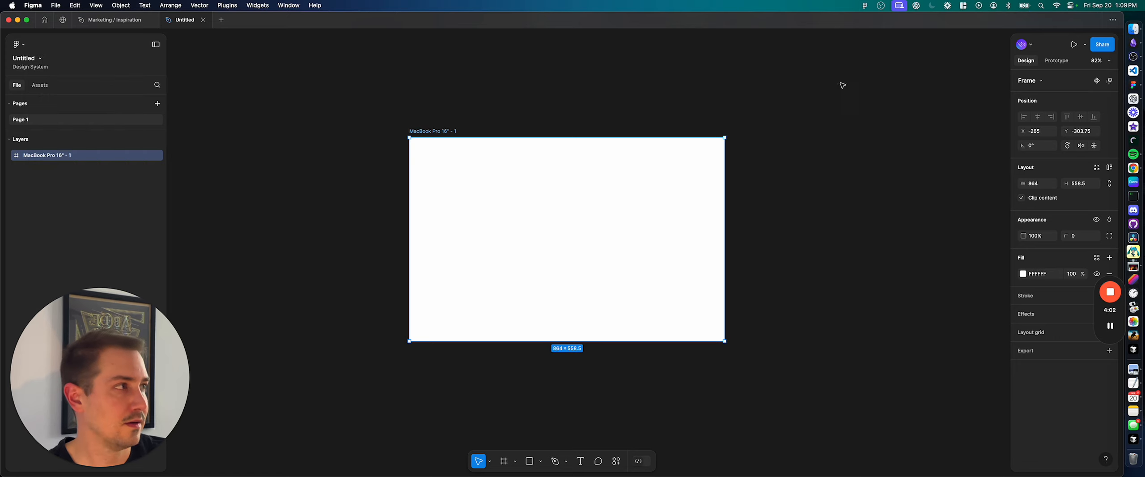
Step: Compare the prototype settings of the MacBook Pro 16" frame in the Untitled and Marketing / Inspiration files
click(1068, 62)
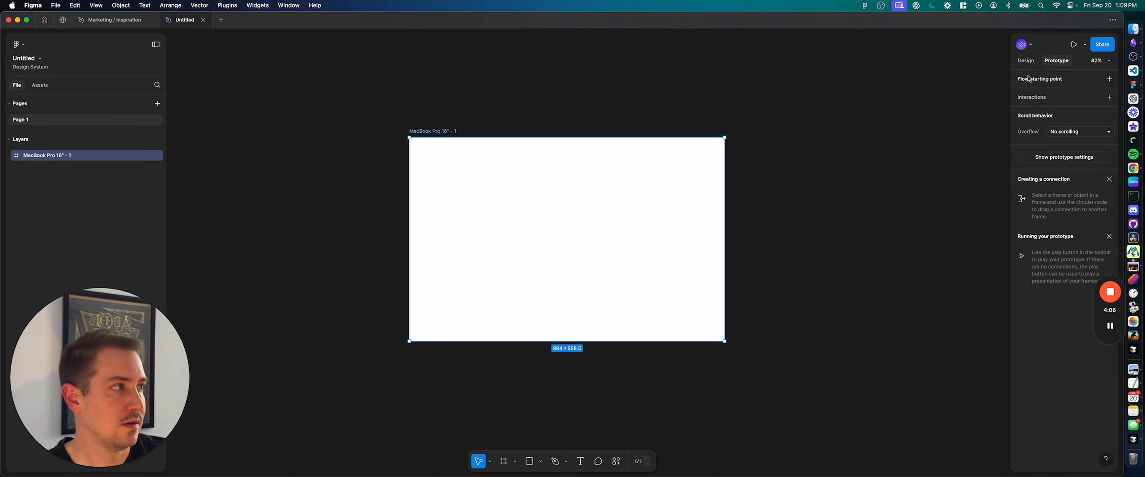
click(118, 21)
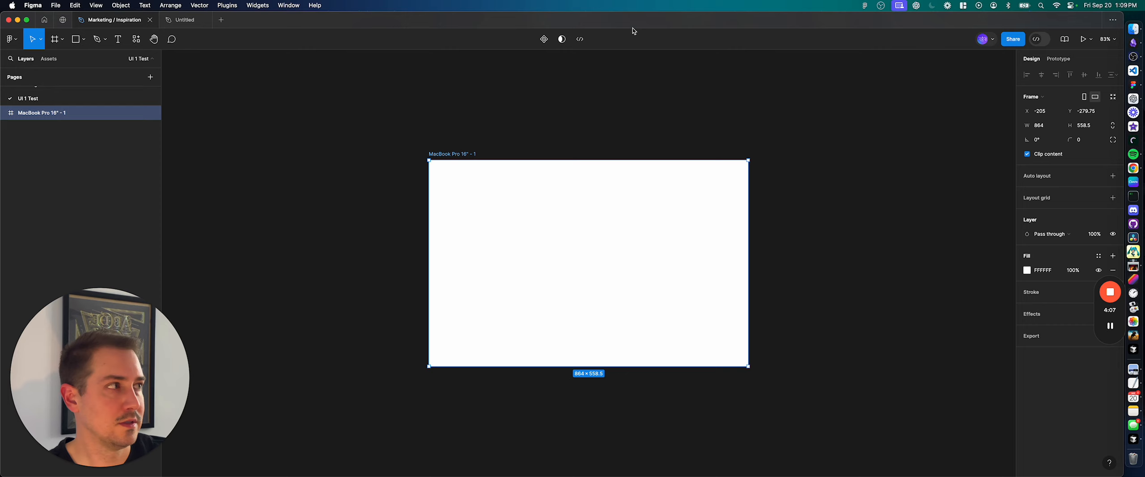
click(1061, 61)
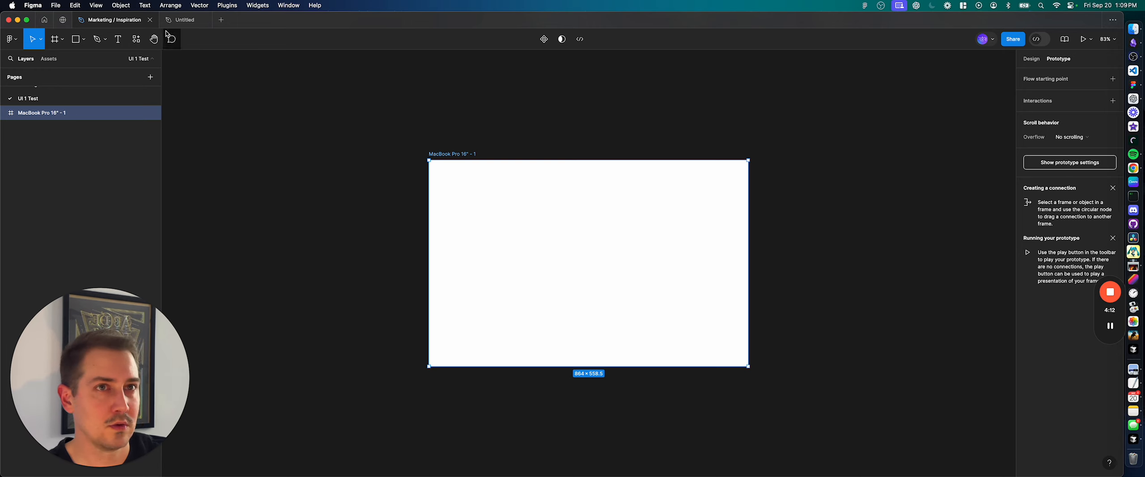
click(181, 20)
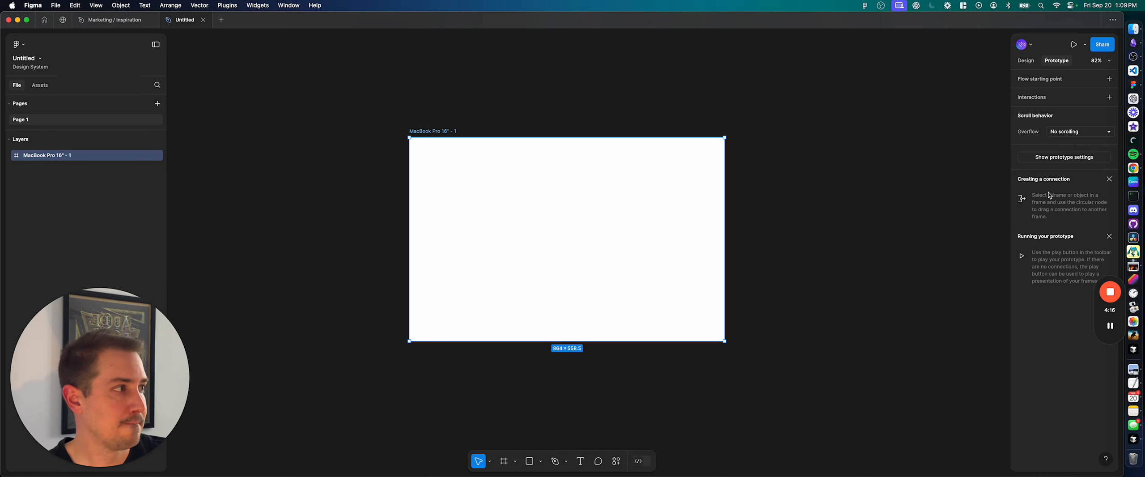
click(115, 20)
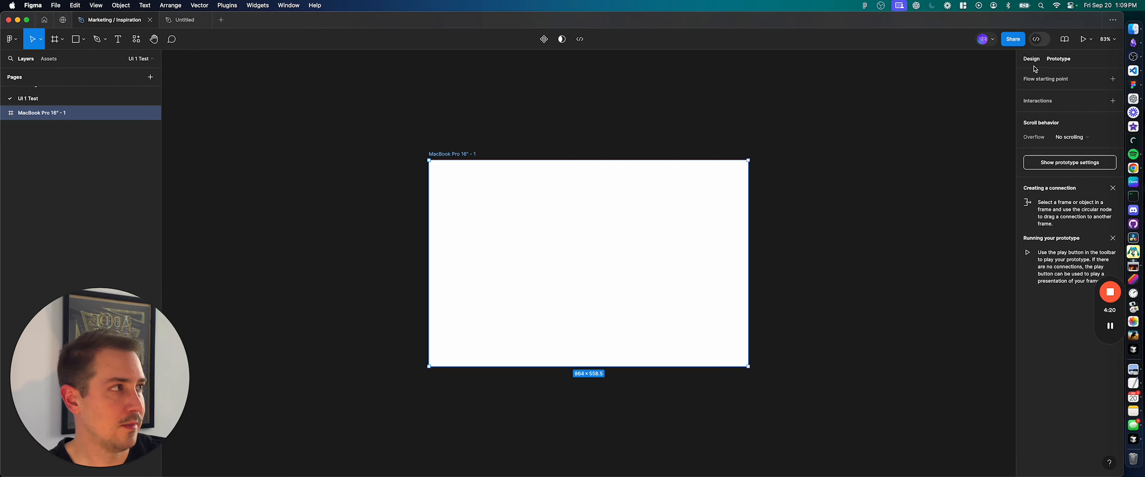
Step: Compare the design properties of the MacBook Pro 16" frame in the two files
click(1032, 60)
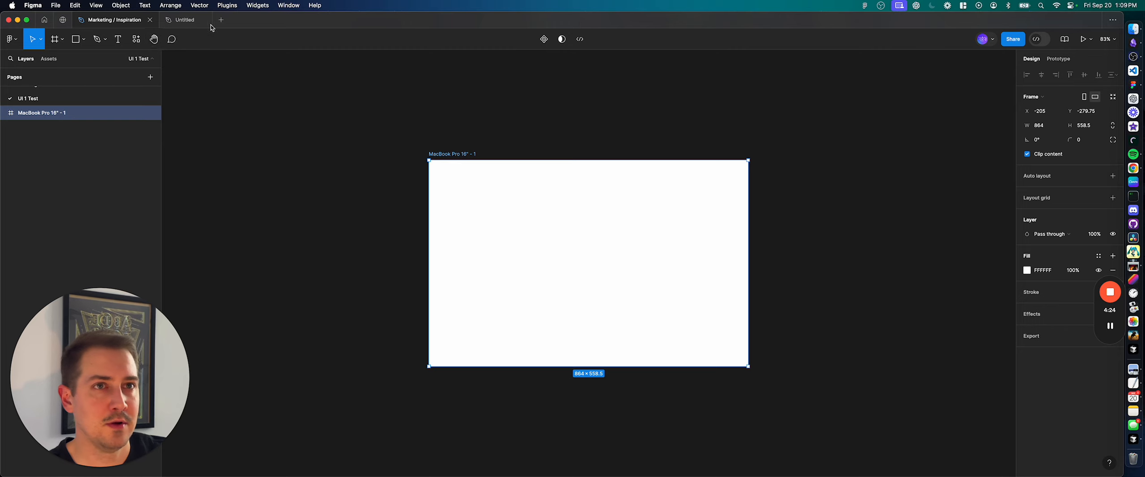
click(183, 20)
click(1033, 65)
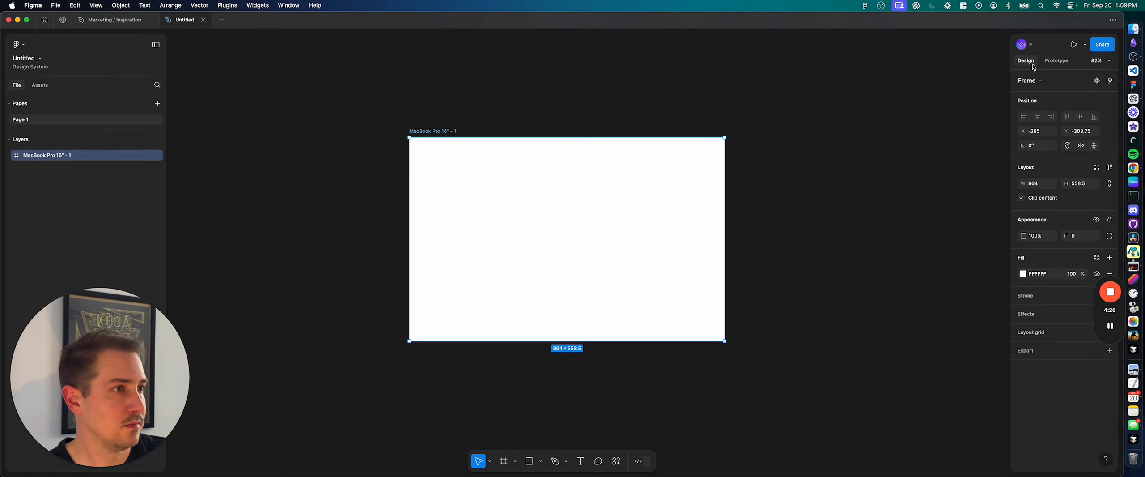
Step: Draw a circle about 115 × 115 in the Untitled file's frame and duplicate it into a row of three spaced about 26 apart
click(356, 160)
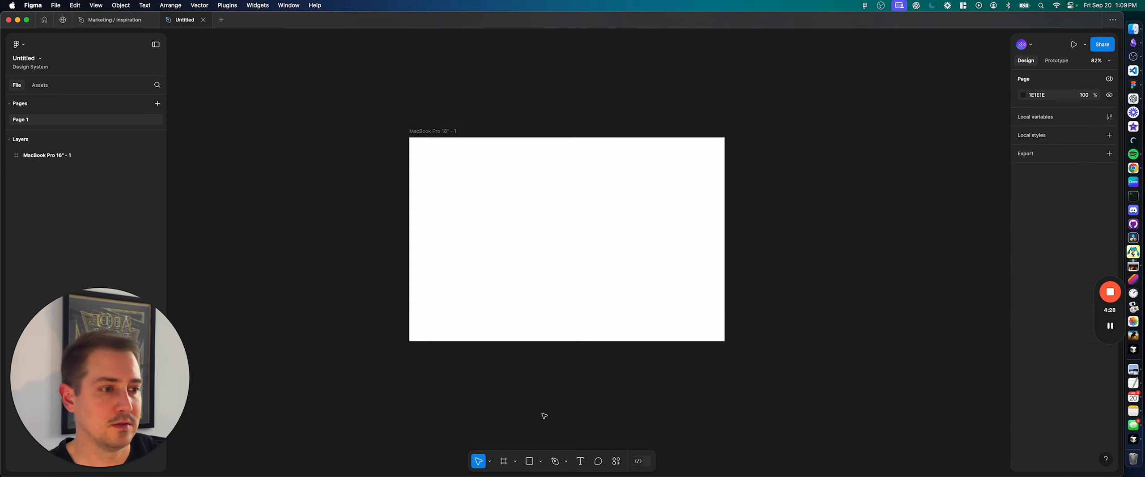
click(541, 463)
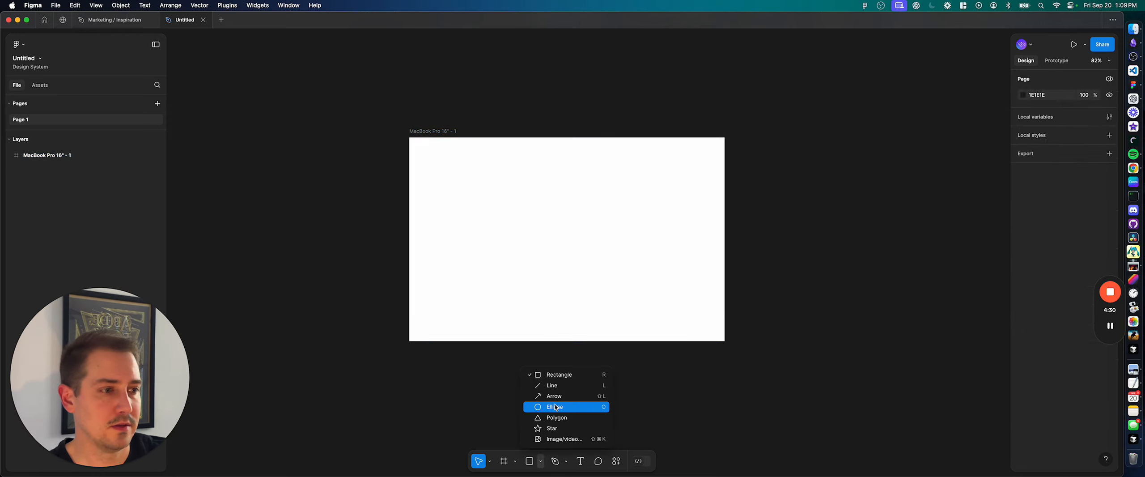
click(554, 406)
drag(479, 213, 596, 236)
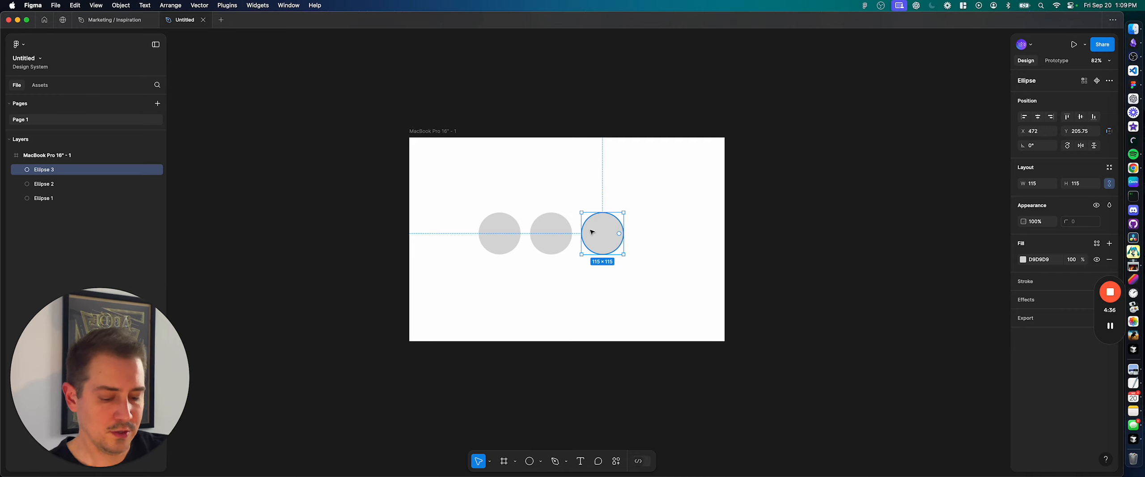
Step: Apply auto layout to the three circles and paste a copy of them into the Marketing / Inspiration file's MacBook Pro 16" frame
drag(658, 192, 434, 292)
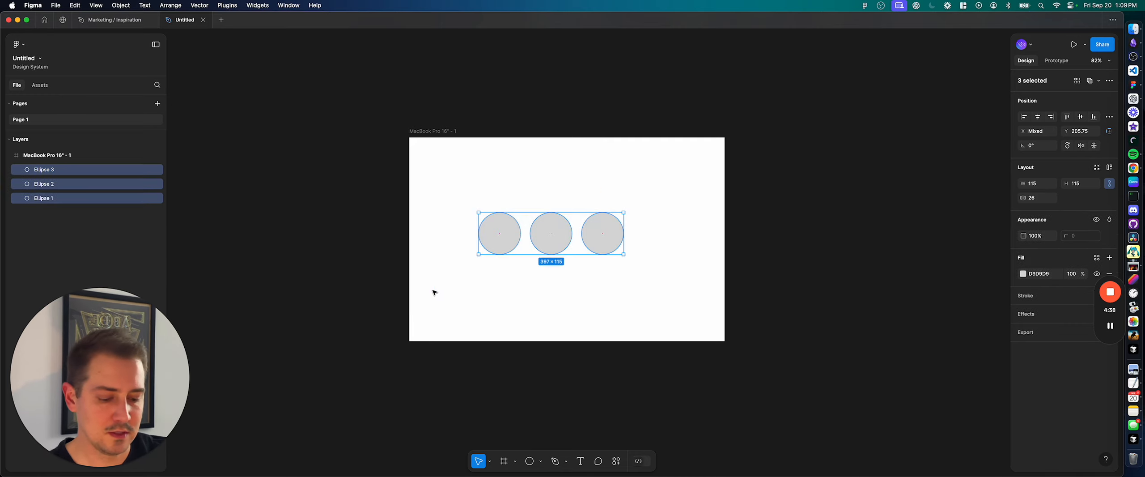
key(shift+a)
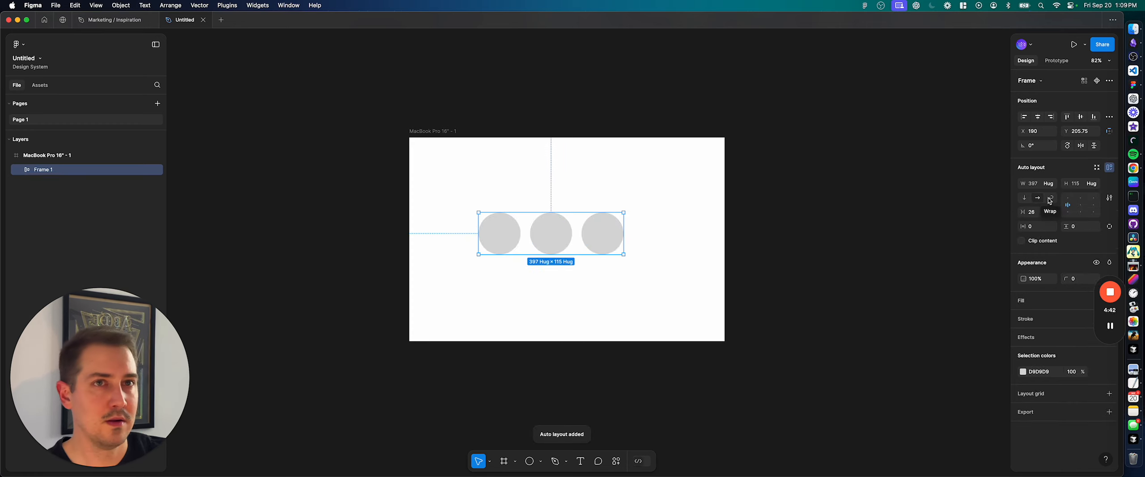
click(94, 21)
key(super+v)
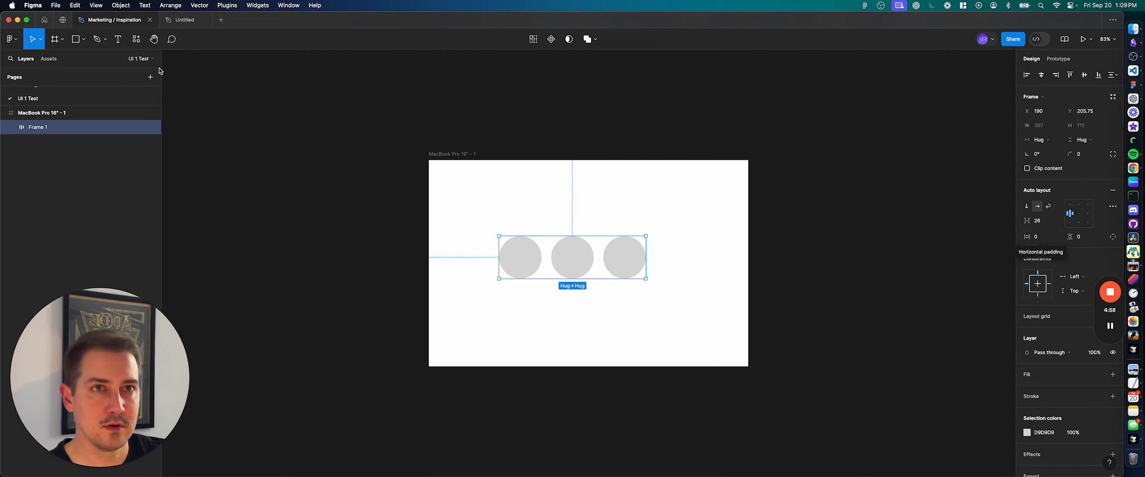
Step: Compare the auto layout settings of the circle row in both files and list its width sizing options in the Untitled file
click(185, 25)
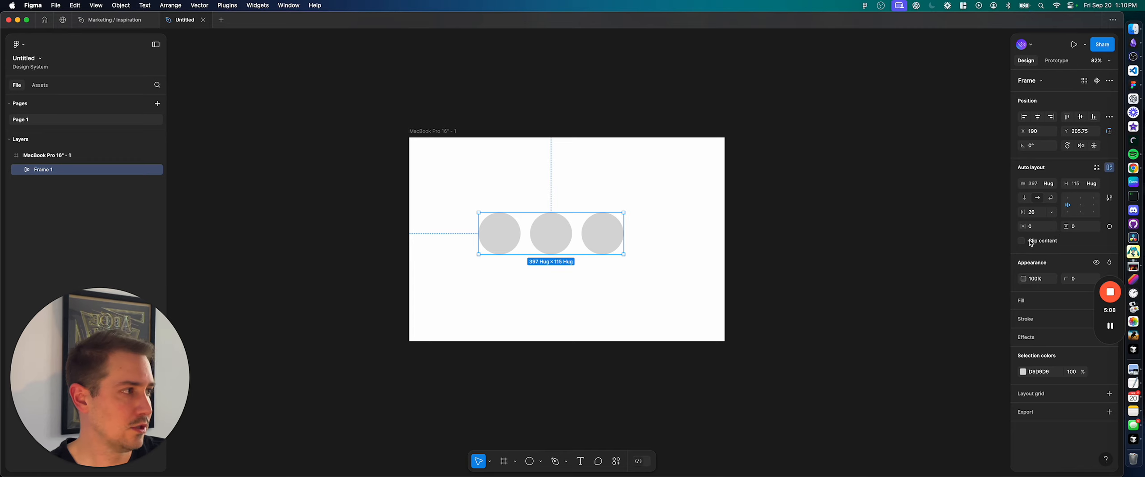
click(110, 20)
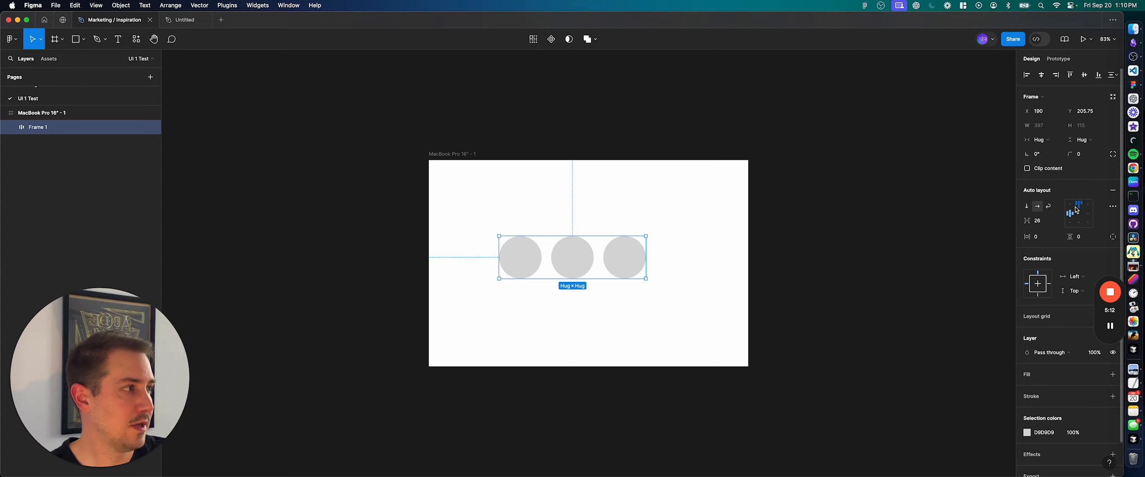
click(183, 20)
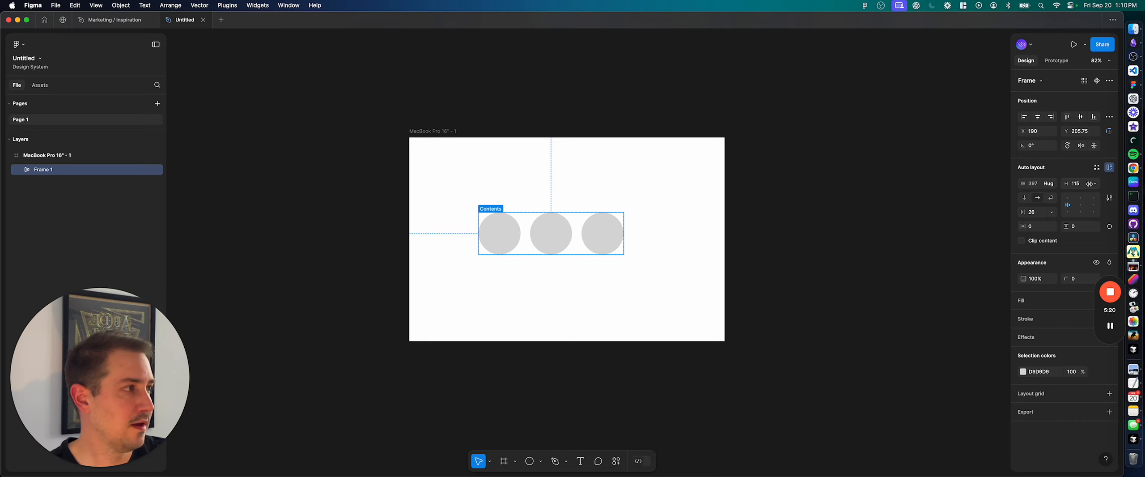
click(1048, 187)
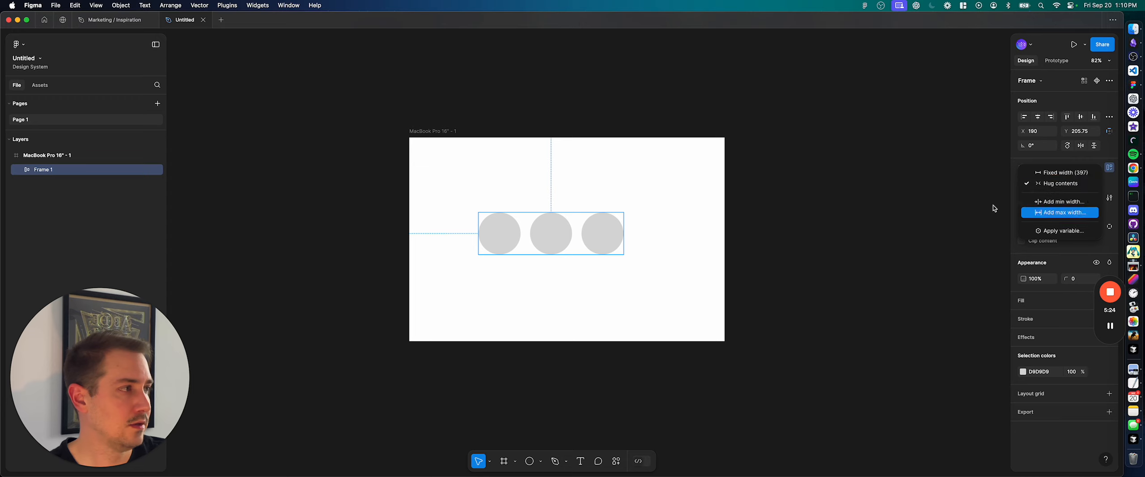
Step: View the circle row's width sizing options and its position and size fields in the Marketing / Inspiration file
click(937, 193)
click(116, 20)
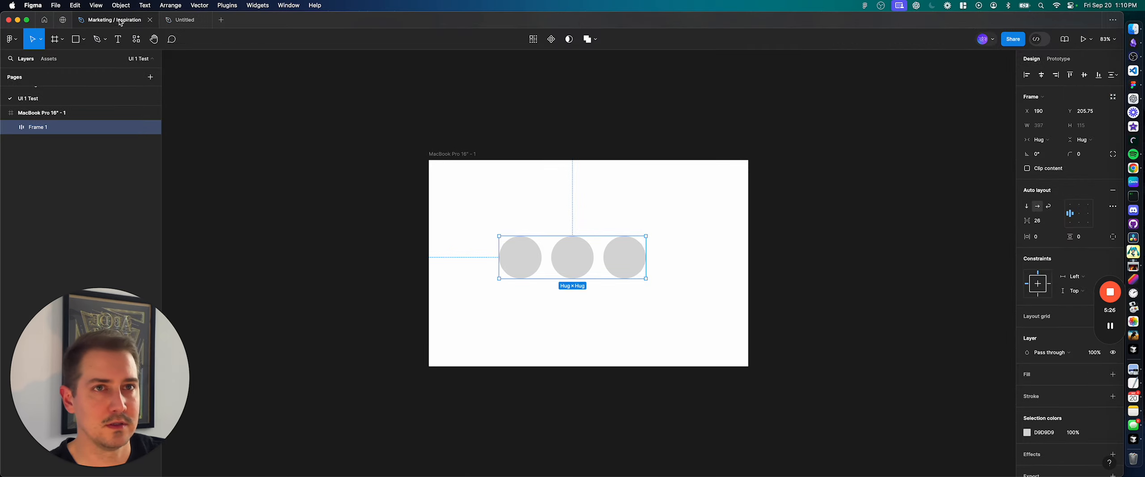
click(1049, 140)
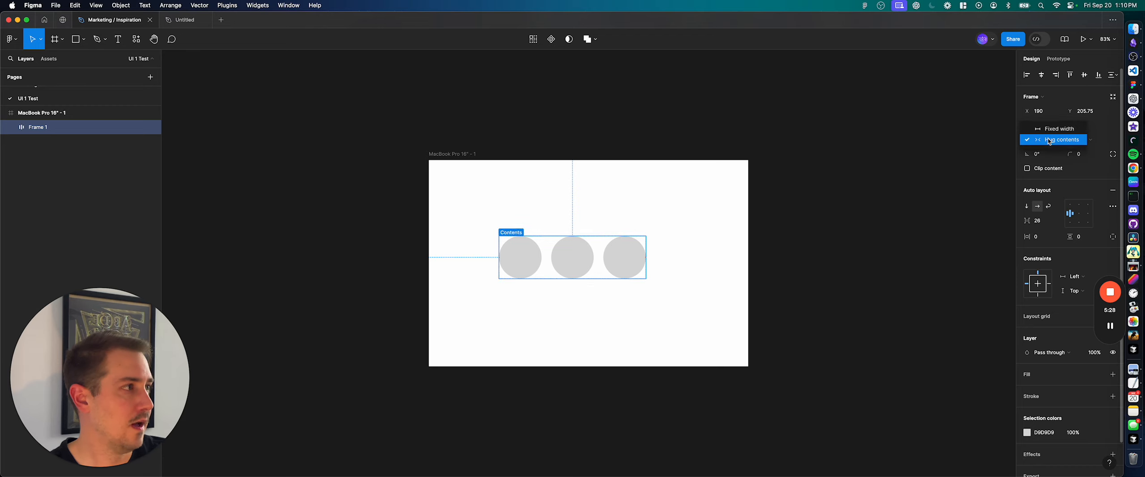
click(973, 127)
click(1038, 113)
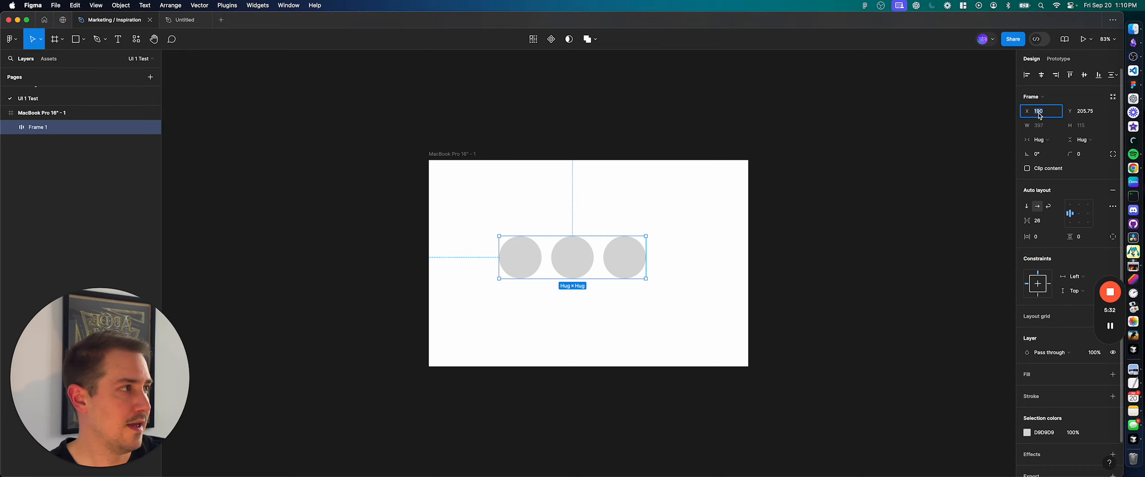
click(1042, 130)
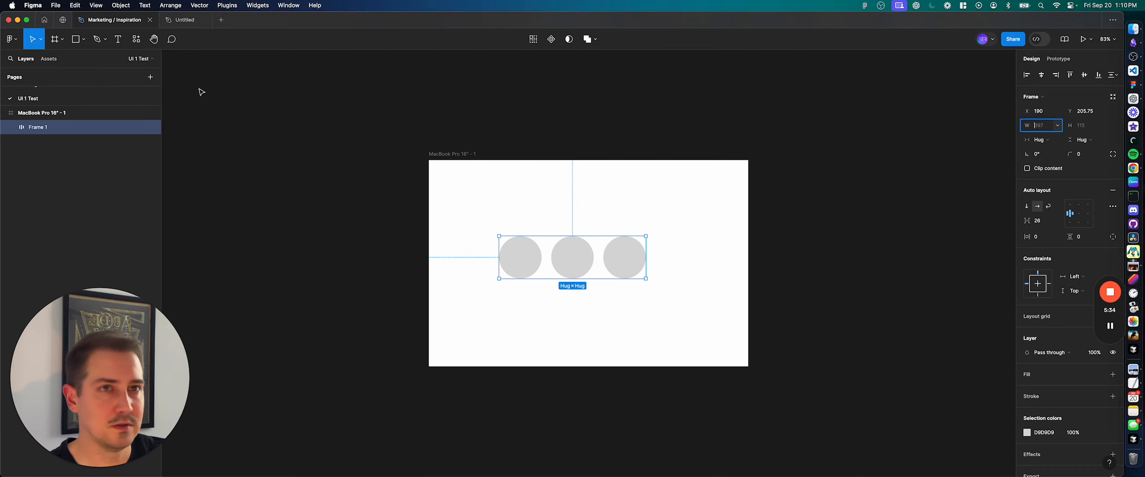
Step: Compare the circle row's rotation and flip controls in the Untitled file with those in the Marketing / Inspiration file
click(178, 21)
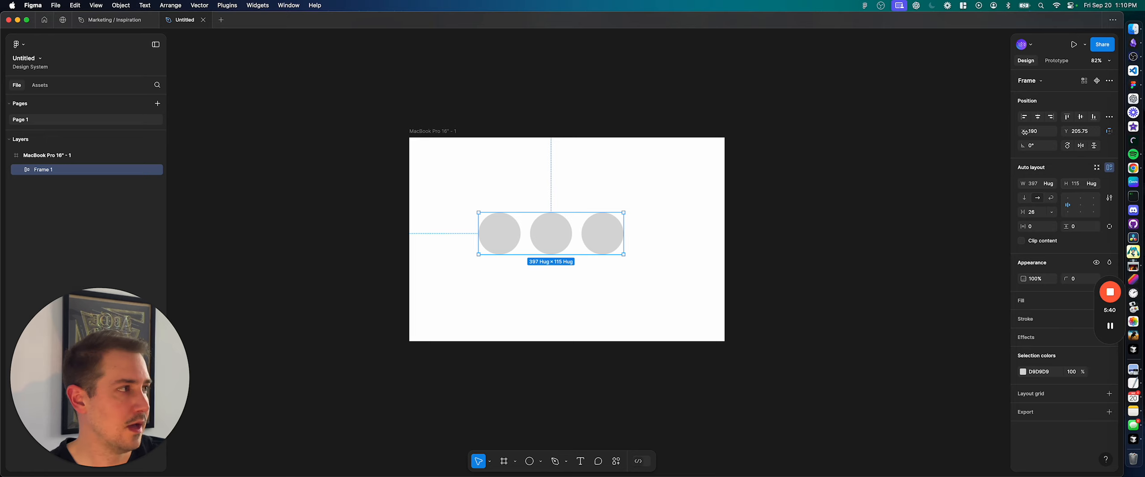
click(1041, 148)
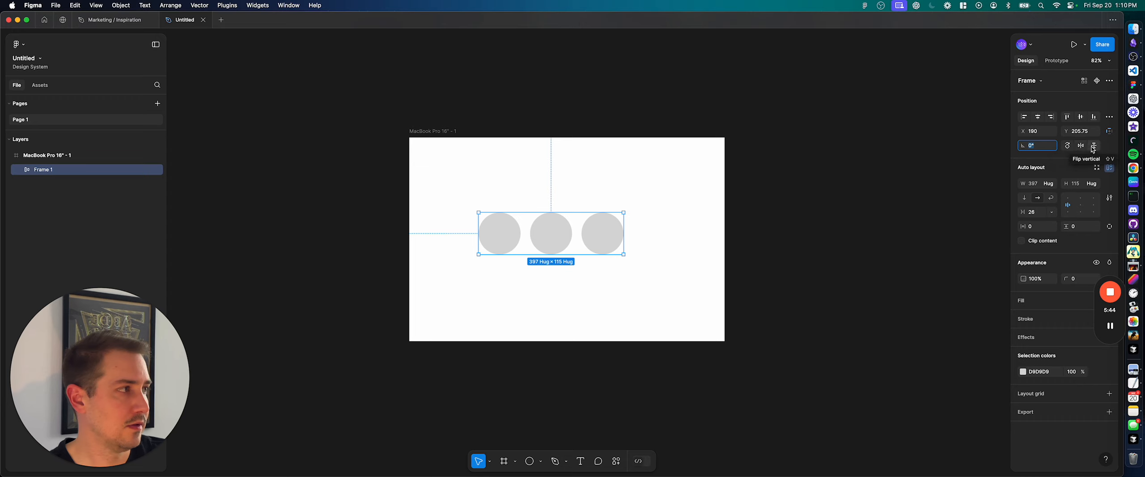
click(111, 20)
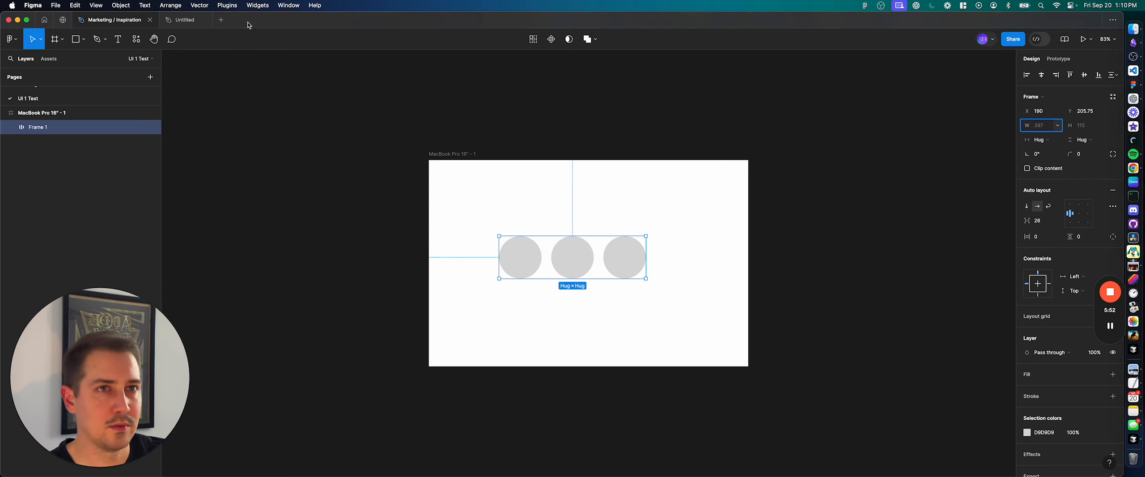
Step: Show the circle row's constraints in the Untitled file and set both the horizontal and vertical constraint to Center
click(185, 19)
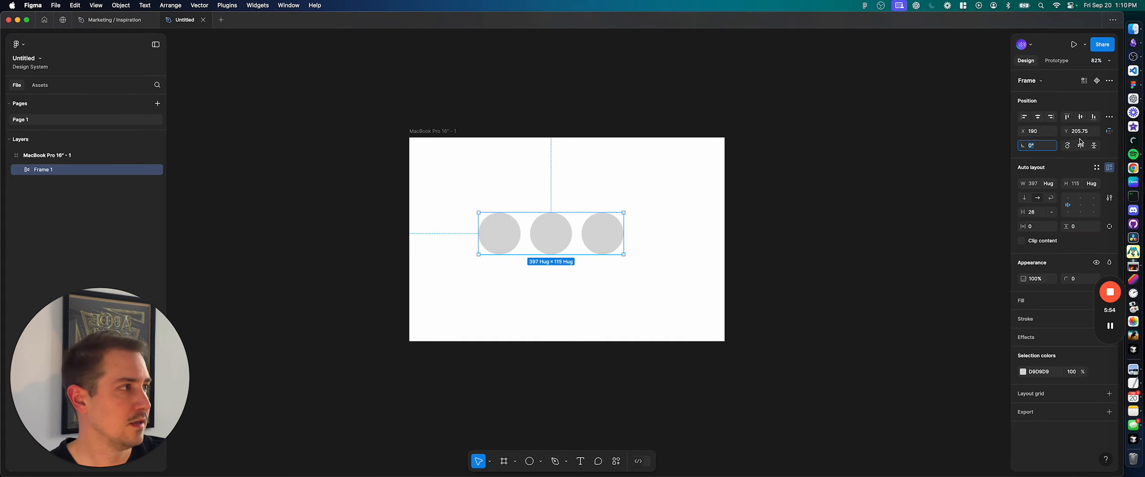
click(1111, 131)
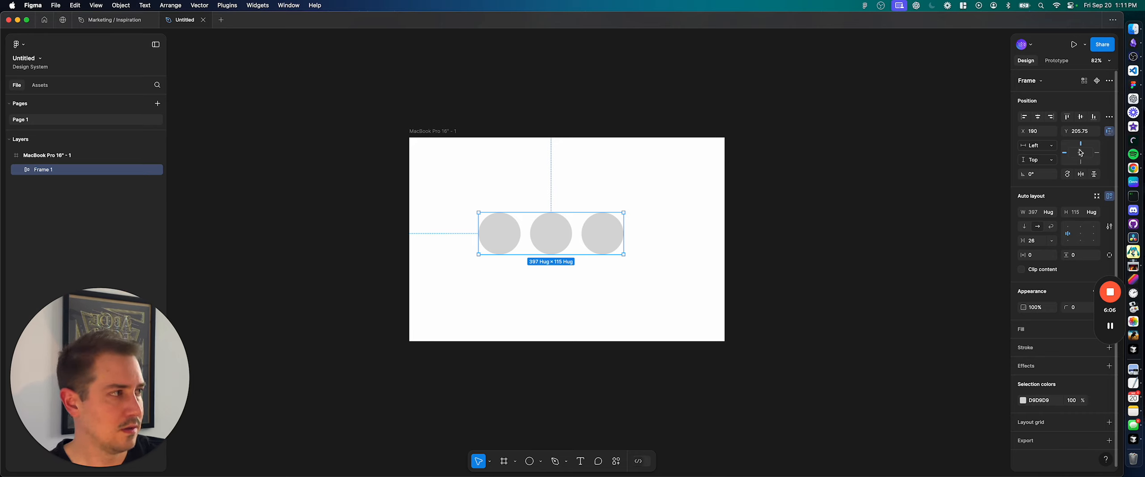
click(1112, 132)
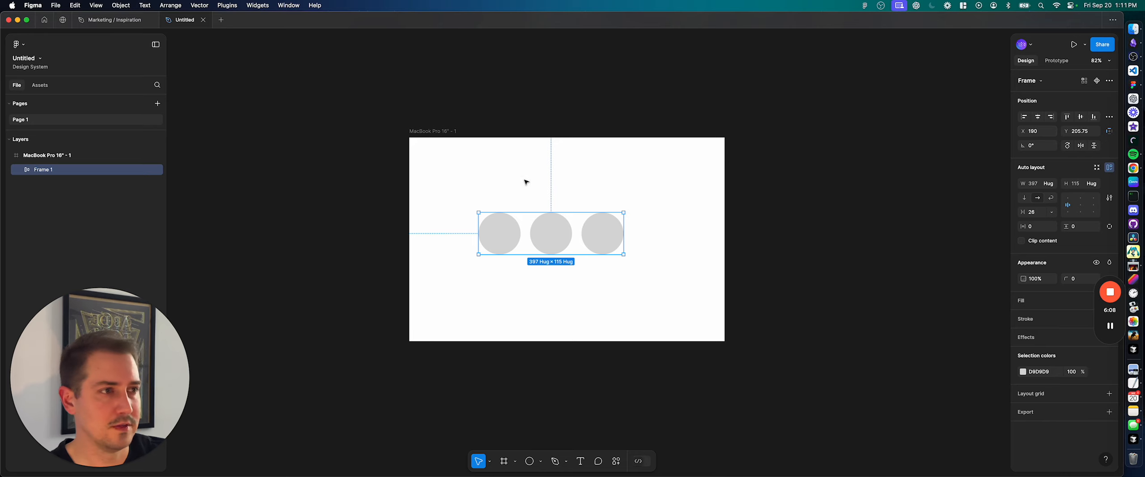
click(1110, 131)
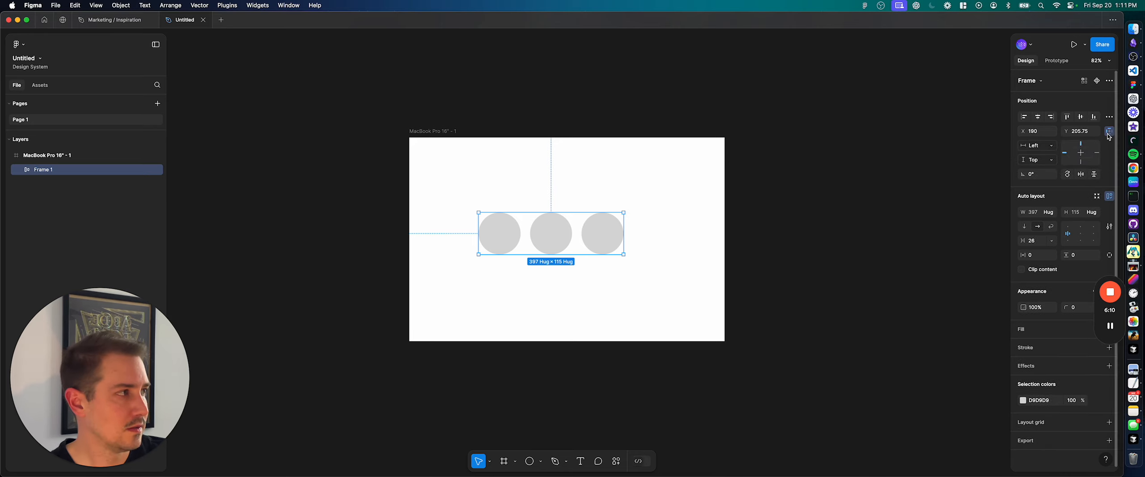
click(1083, 157)
click(1082, 155)
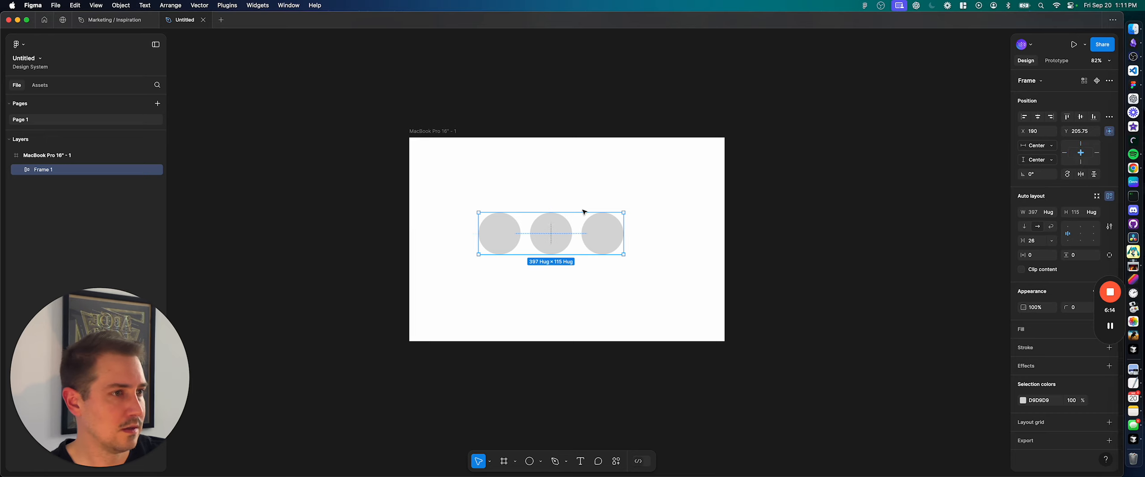
Step: Move the circle row to about X 212, Y 164, and undo a trial enlargement of its frame to about 488 × 309
drag(580, 231, 580, 217)
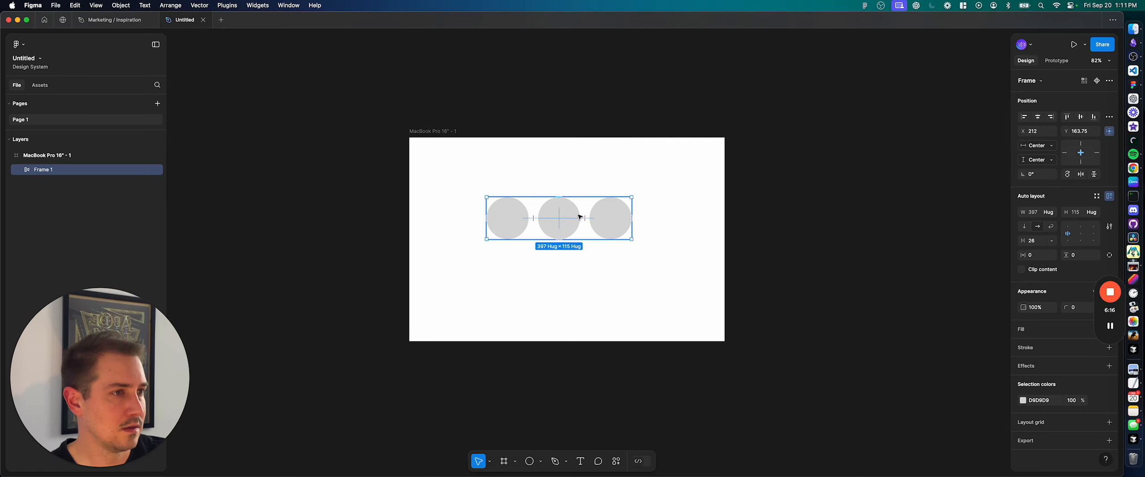
drag(632, 239, 666, 310)
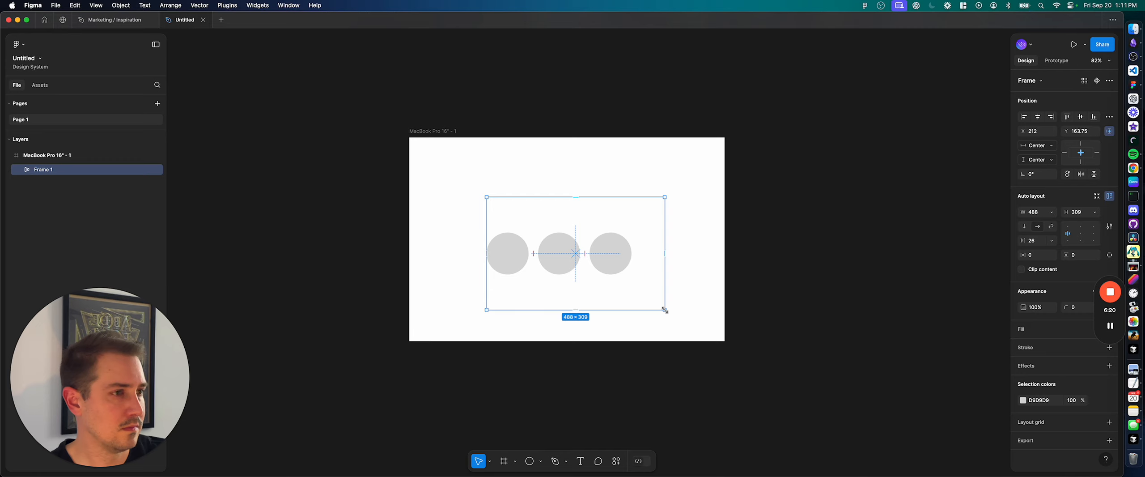
key(super+z)
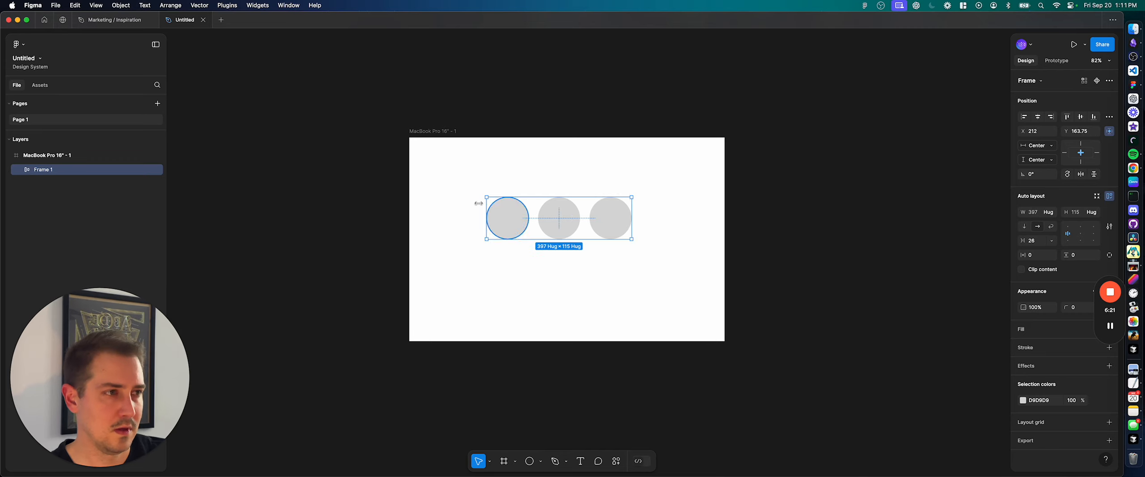
Step: Check the padding controls in the Marketing / Inspiration file, and set the Untitled file's circle row to First on top canvas stacking
click(94, 21)
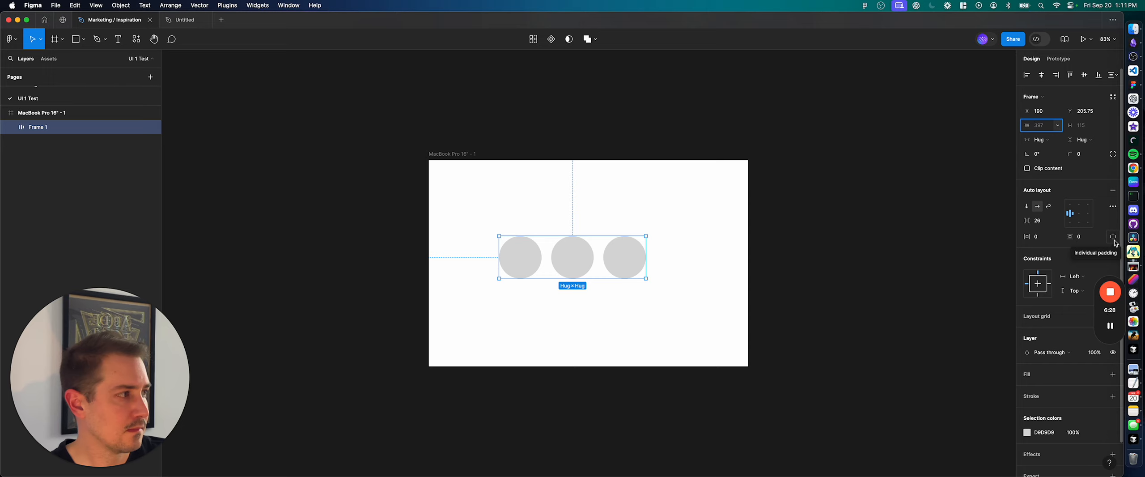
click(184, 20)
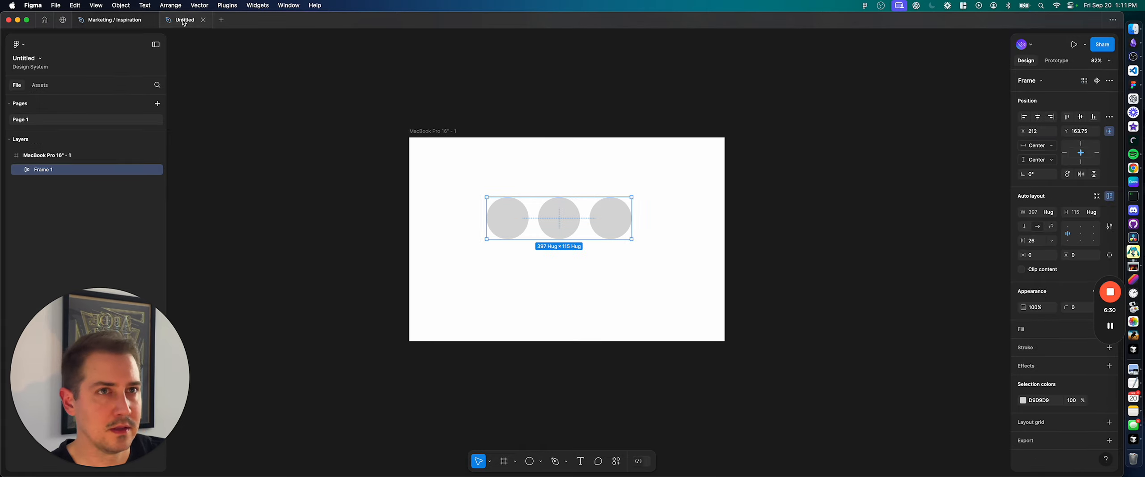
click(1112, 229)
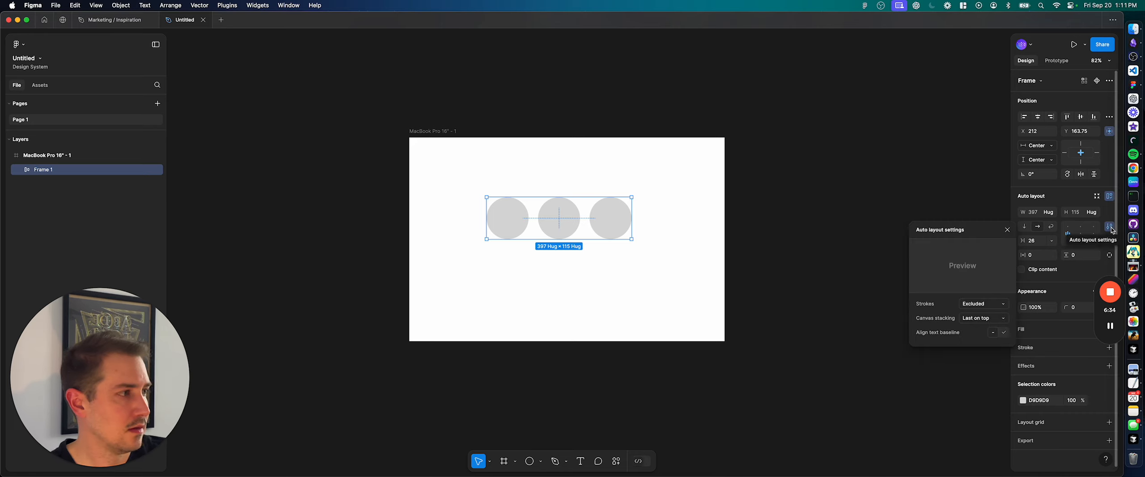
click(981, 321)
click(977, 308)
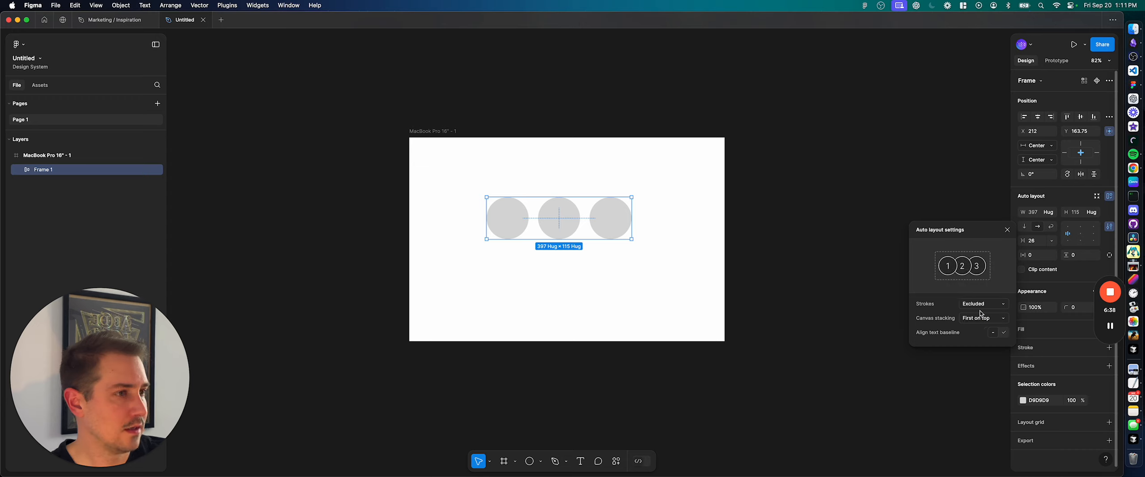
Step: Set the horizontal gap between the circles to -20 in the Untitled file
click(1037, 242)
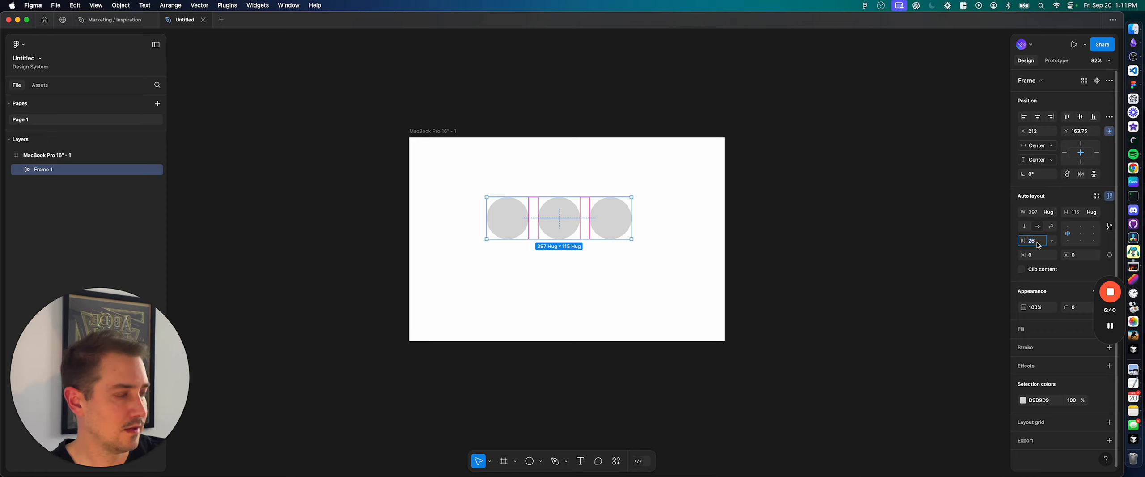
text(-20)
key(Return)
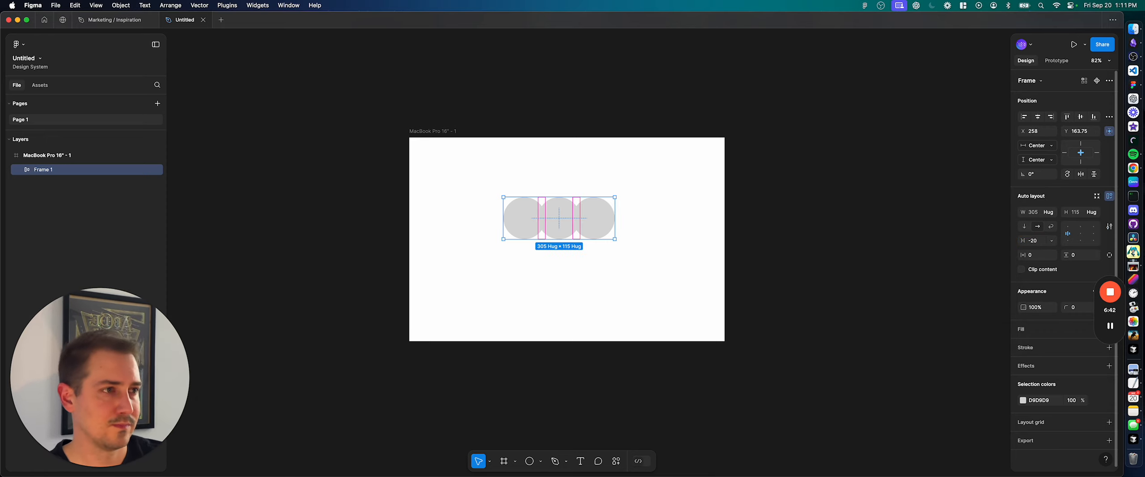
Step: Fill the rightmost circle with bright red (FF2323)
click(606, 226)
click(1023, 259)
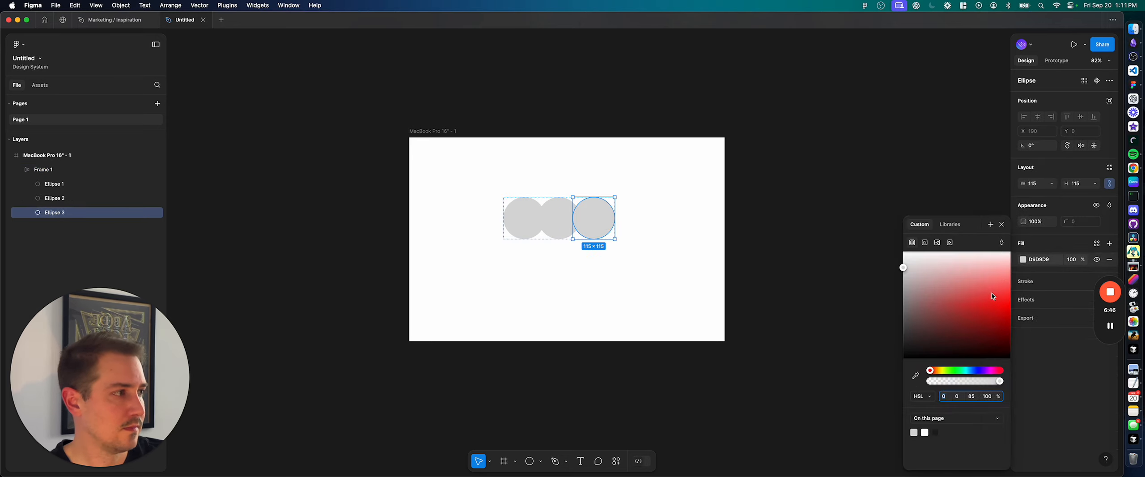
click(1009, 298)
Step: Fill the middle circle with bright green (12FF12)
click(560, 218)
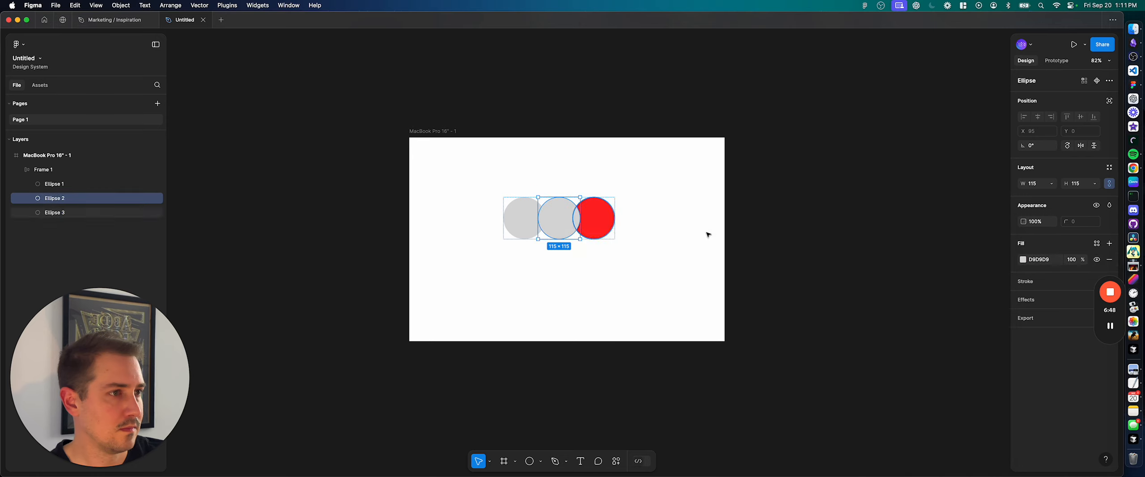
click(1023, 259)
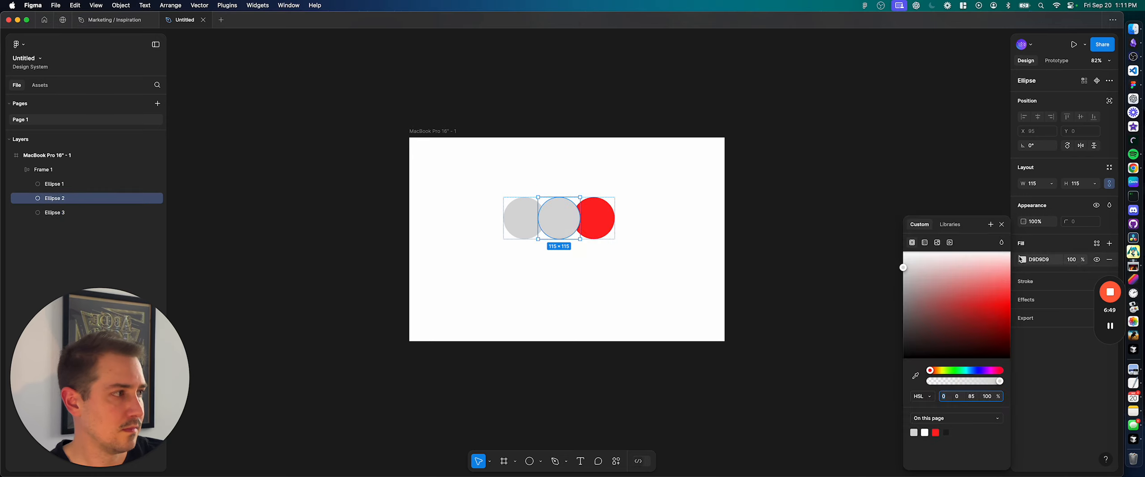
click(955, 370)
click(1011, 301)
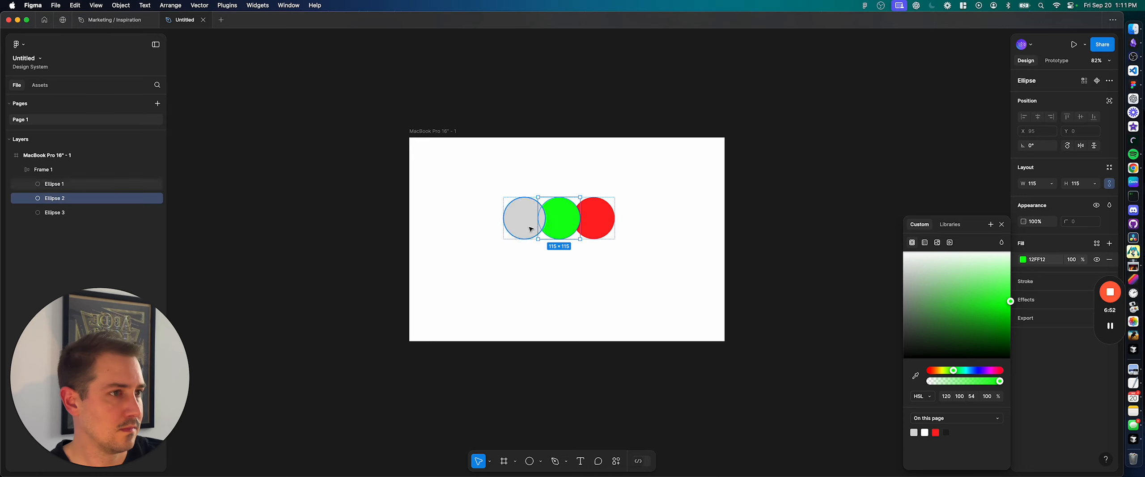
Step: Fill the leftmost circle with blue (1B1FFF) and deselect it
click(529, 229)
click(1023, 259)
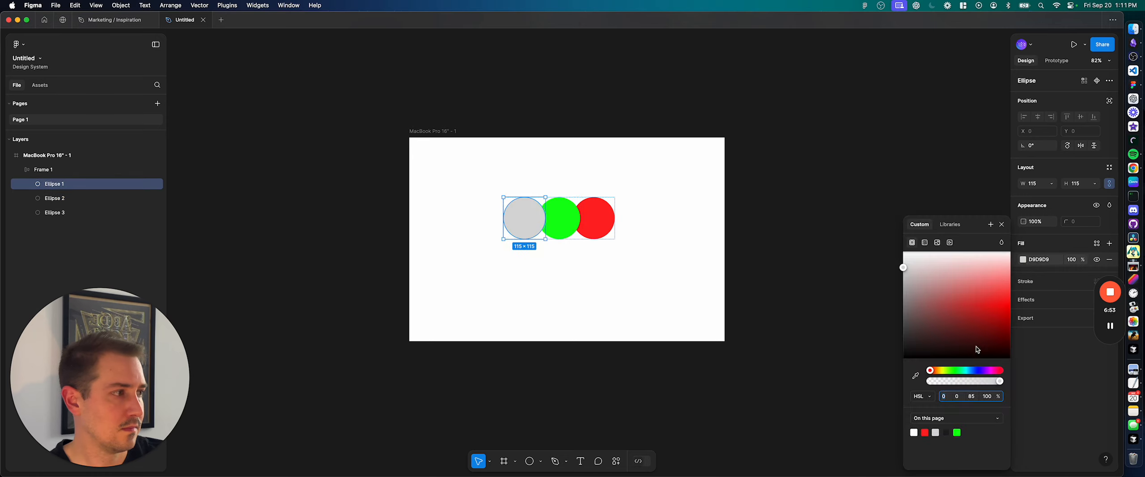
click(977, 371)
drag(957, 321, 1069, 296)
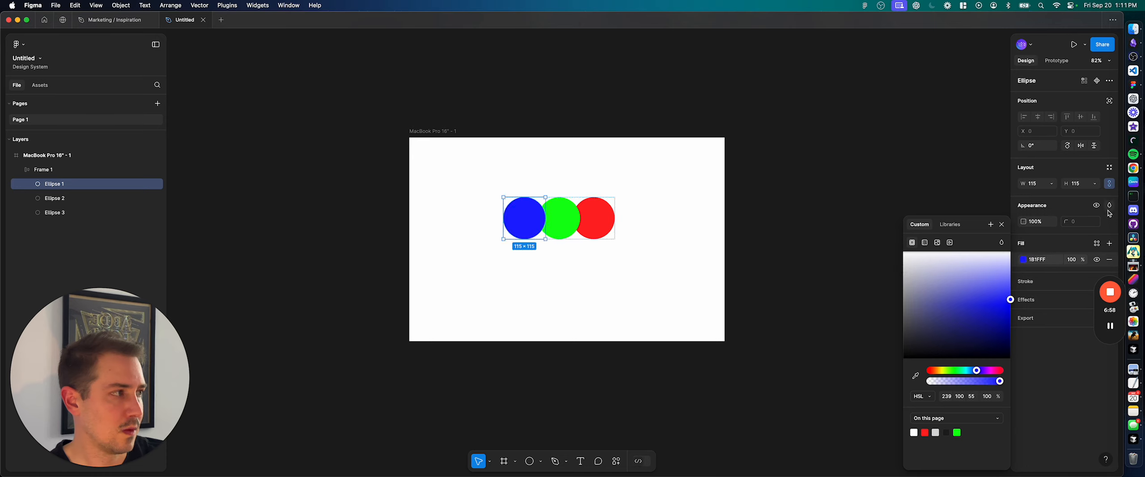
click(1072, 176)
click(549, 115)
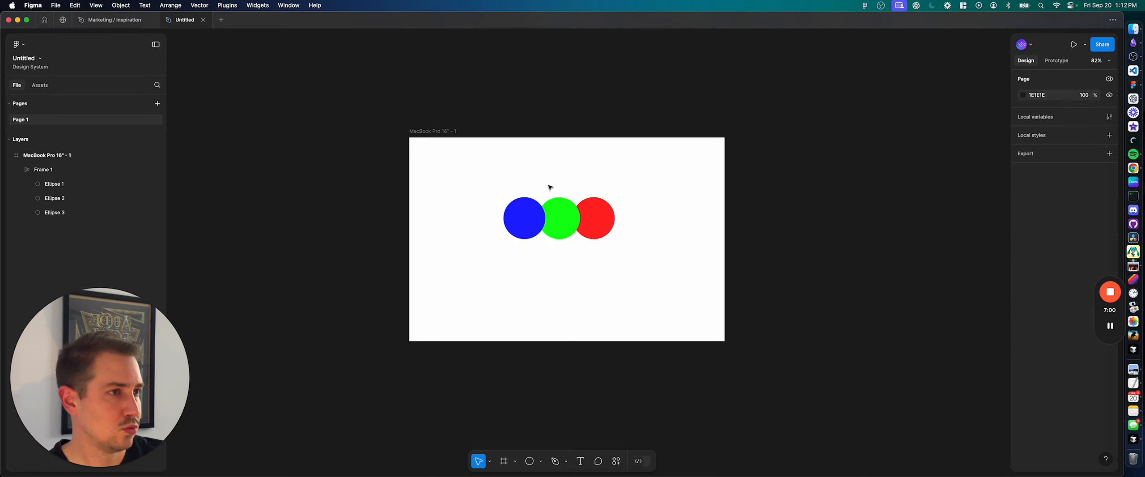
Step: Copy the coloured circle row and paste it to replace the grey row in the Marketing / Inspiration file
drag(642, 186, 460, 249)
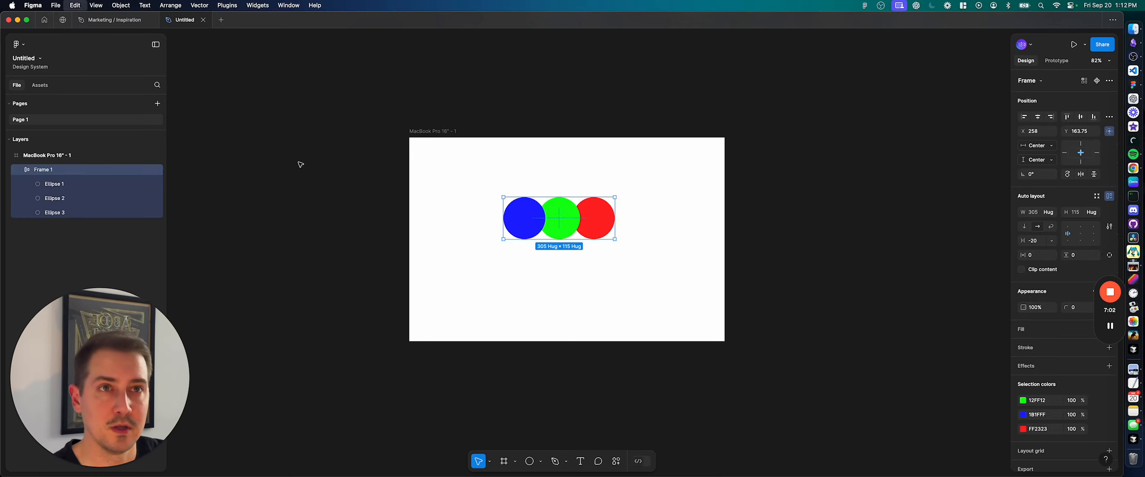
click(114, 20)
right_click(566, 258)
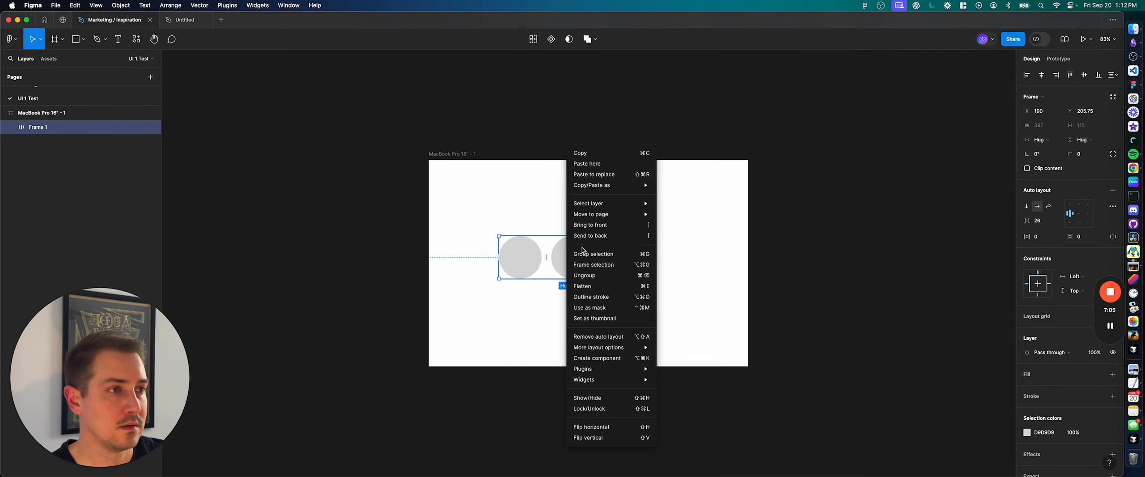
click(606, 175)
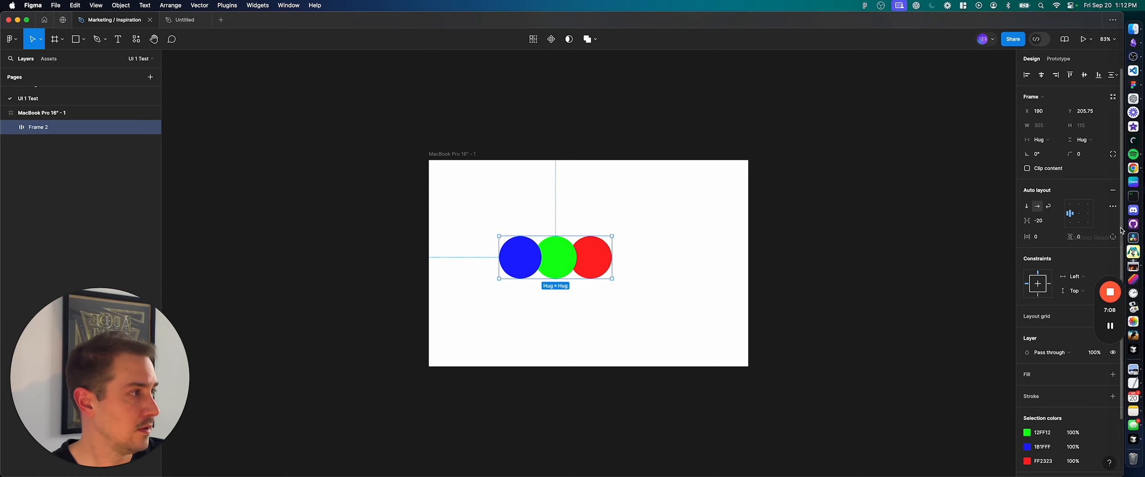
Step: Set the pasted row's advanced auto layout settings to Last on top canvas stacking and Included strokes
click(1113, 206)
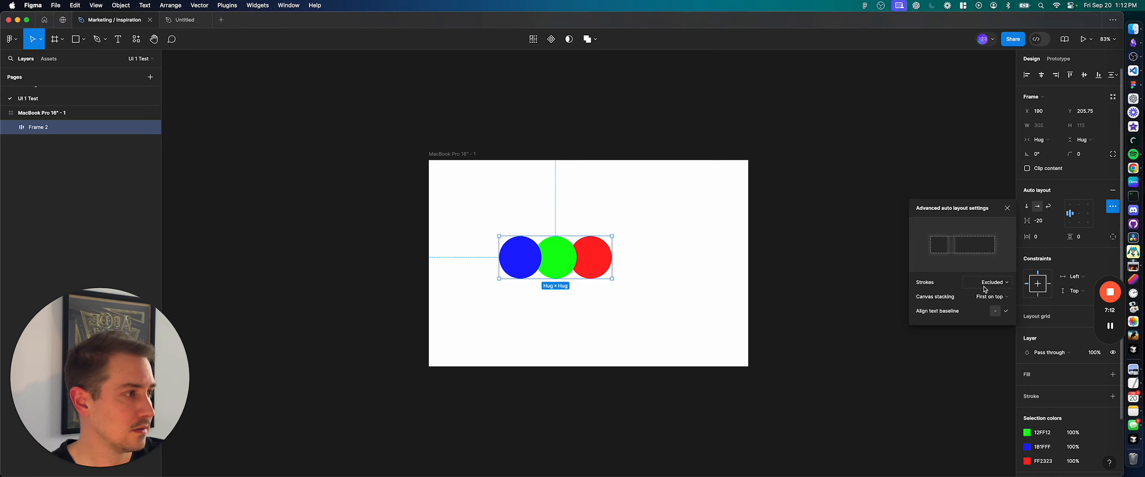
click(992, 297)
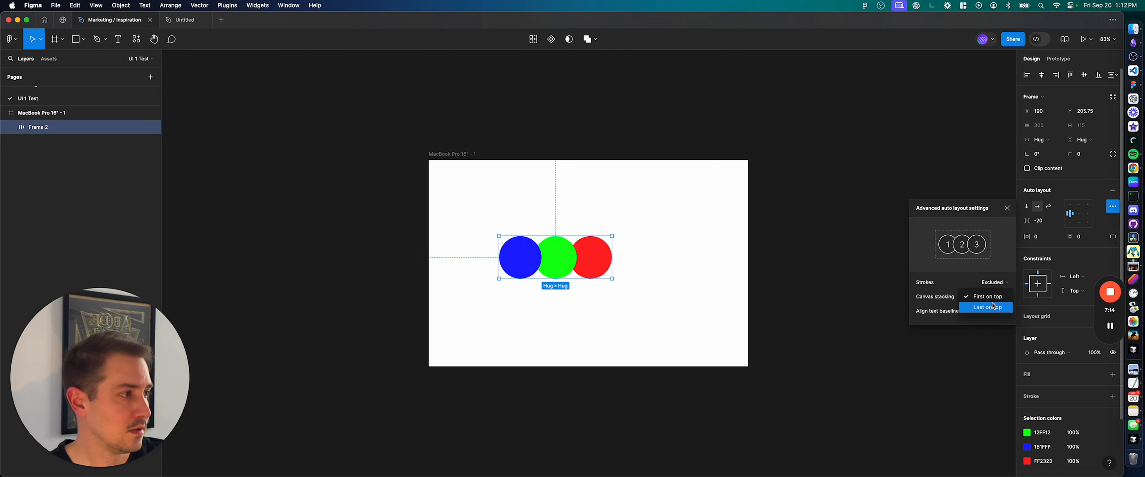
click(994, 308)
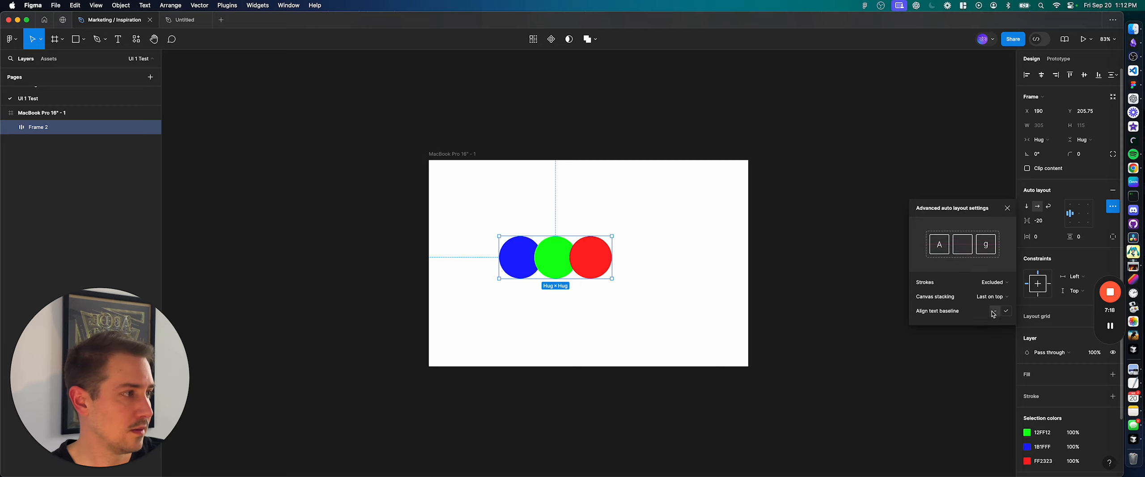
click(995, 283)
click(995, 272)
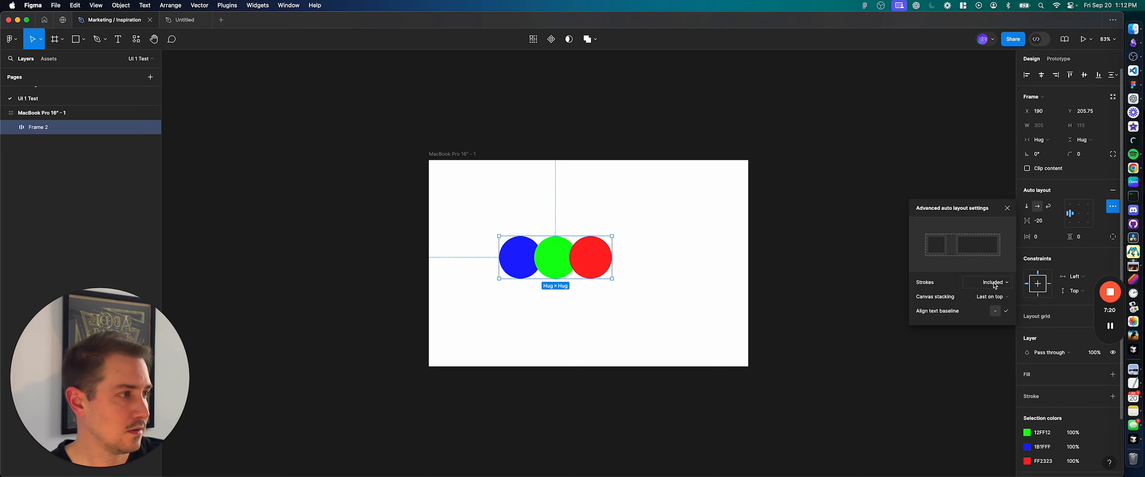
Step: Recheck the Strokes option in the row's advanced auto layout settings and close them
click(995, 285)
click(996, 293)
click(814, 230)
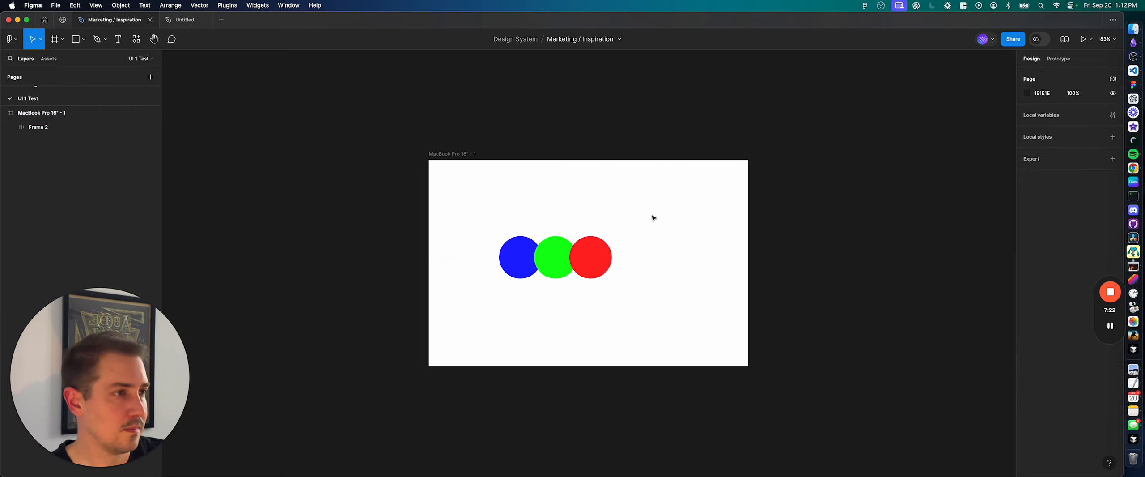
Step: Align the coloured circle row to the horizontal and vertical centres of the MacBook Pro 16" - 1 frame and reselect it
click(537, 258)
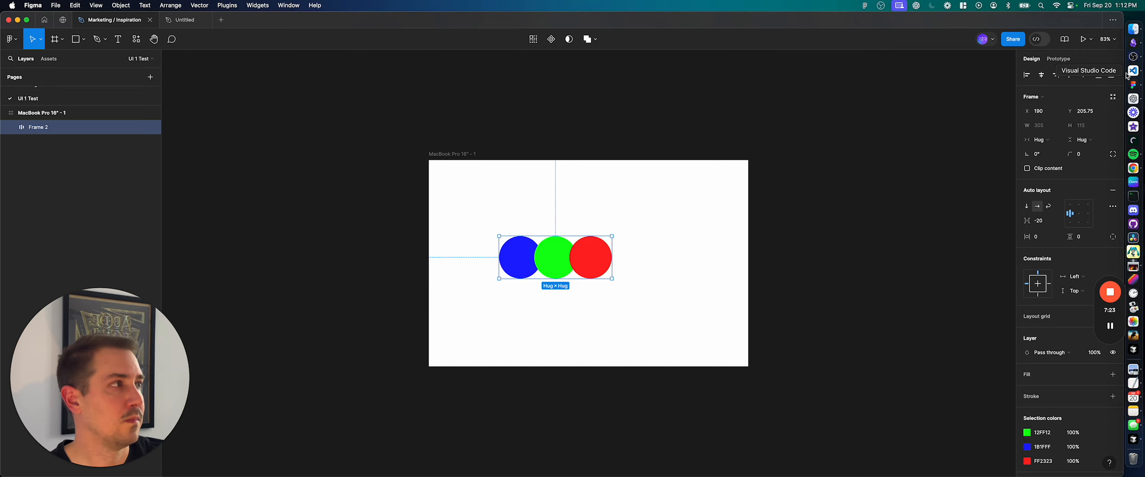
click(1039, 76)
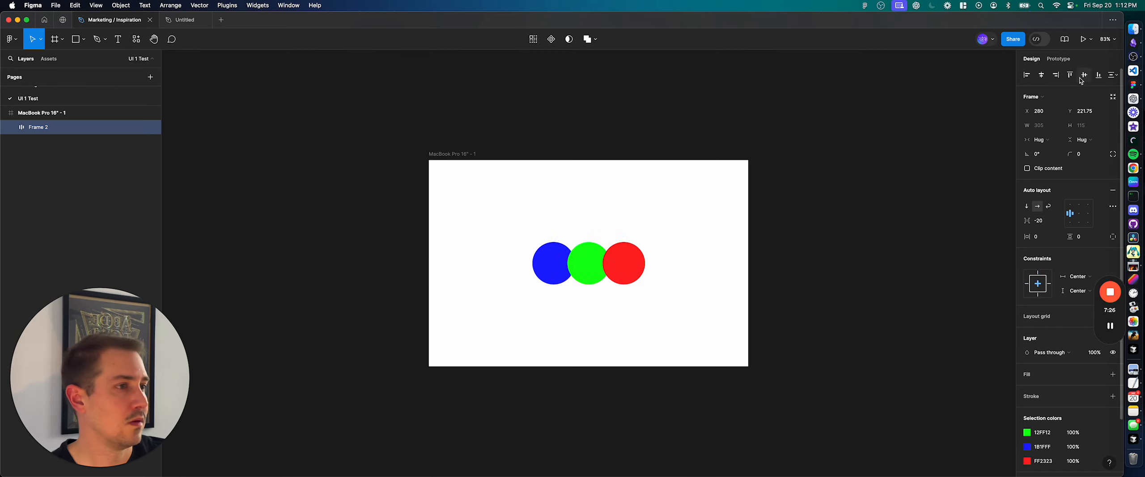
click(827, 161)
drag(472, 209, 751, 316)
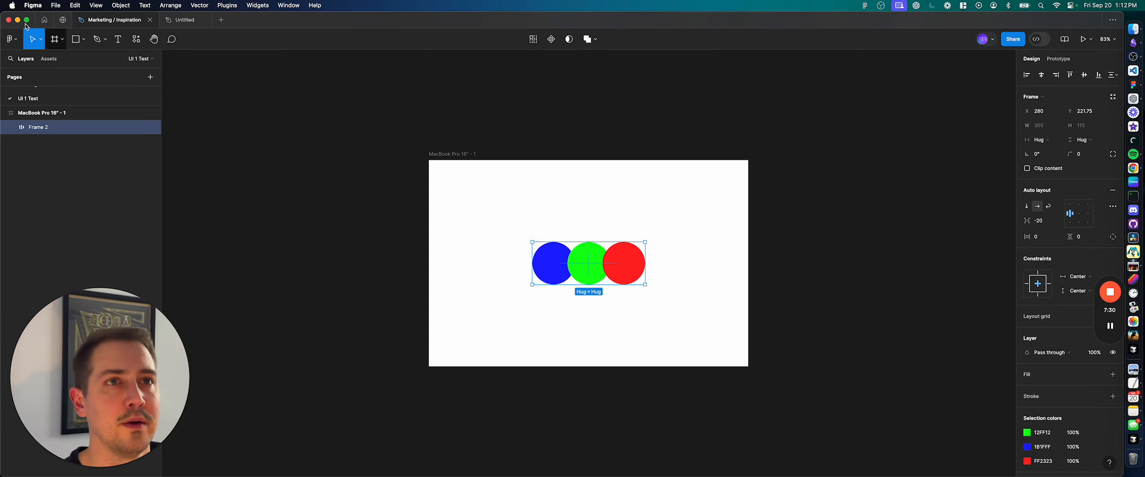
Step: Compare the selected circle row's interface in the Untitled file with the one in Marketing / Inspiration, ending in Untitled
click(185, 20)
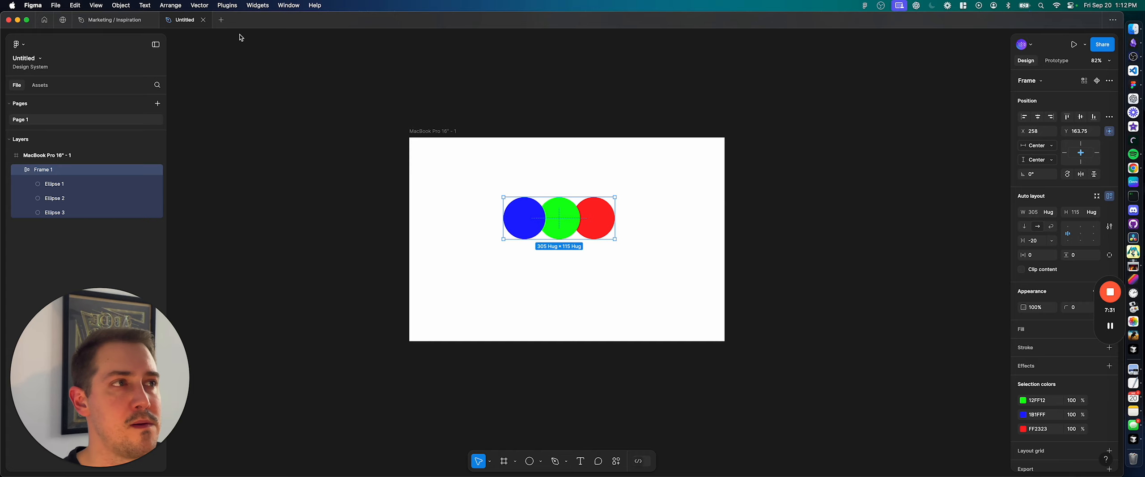
click(504, 170)
drag(662, 232, 712, 259)
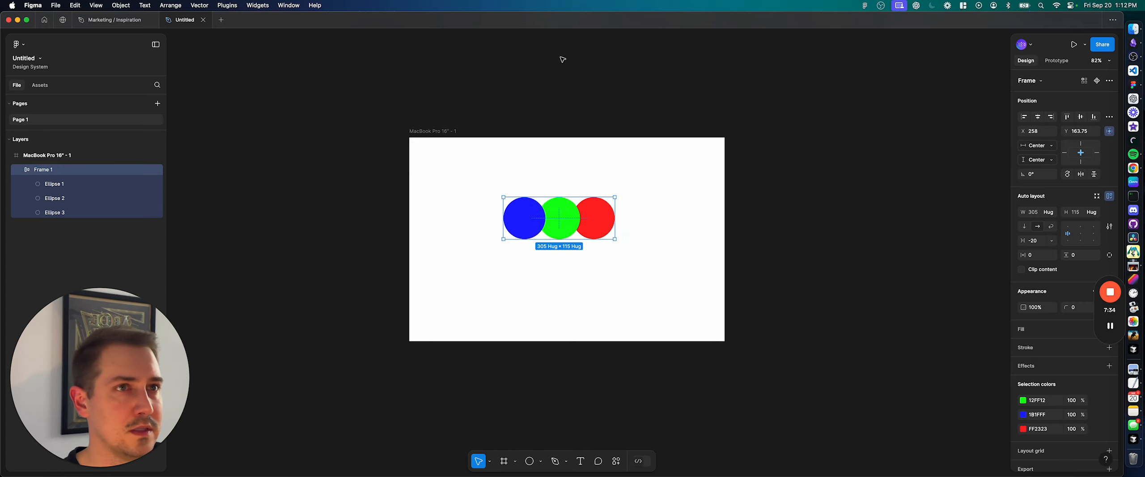
click(115, 20)
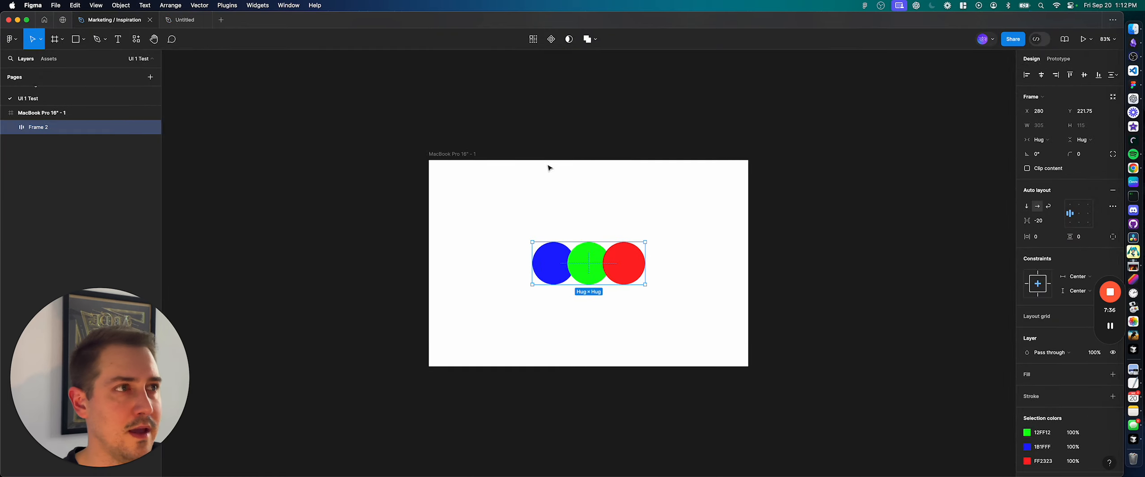
click(185, 20)
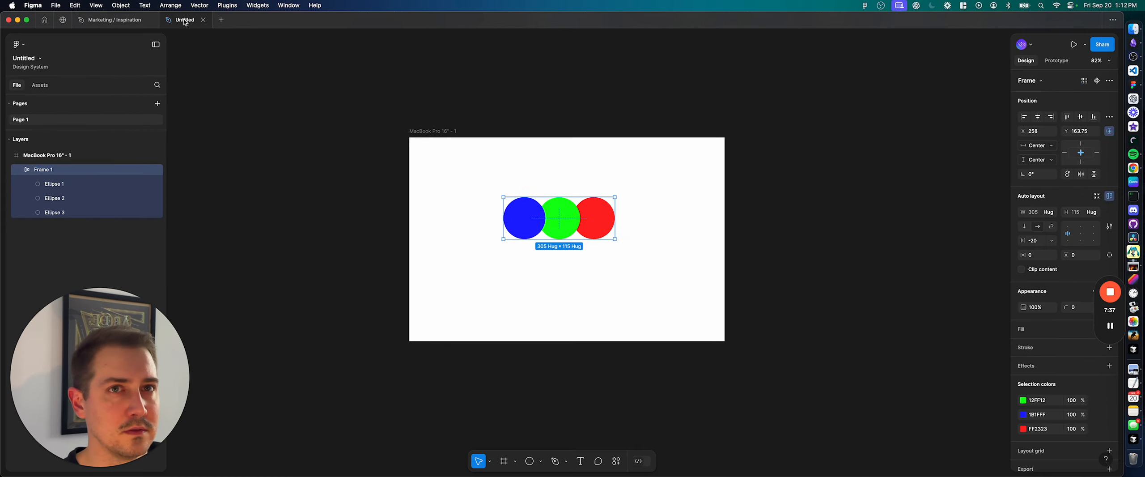
Step: Review the context commands for the selected circle row, including its additional layout options
right_click(566, 221)
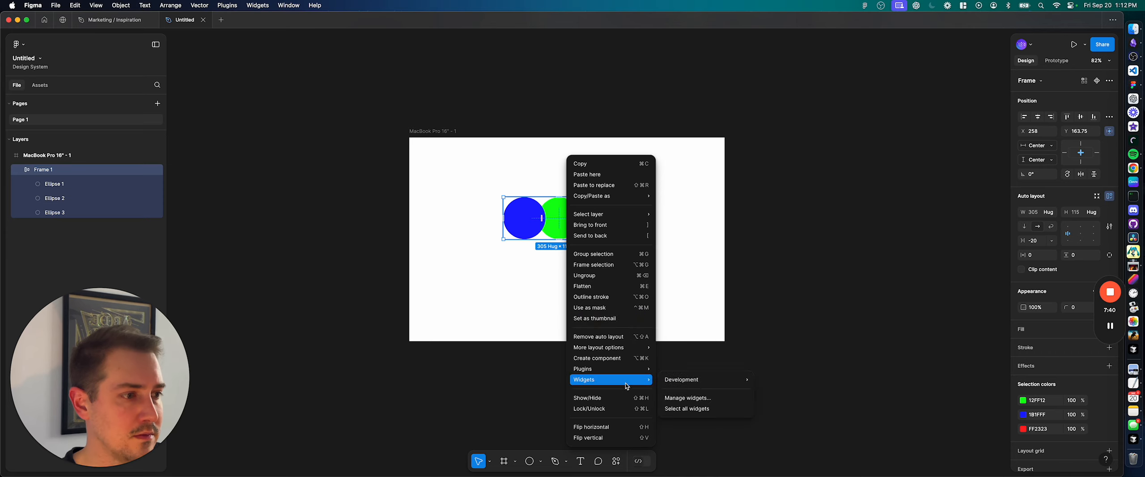
mouse_move(631, 367)
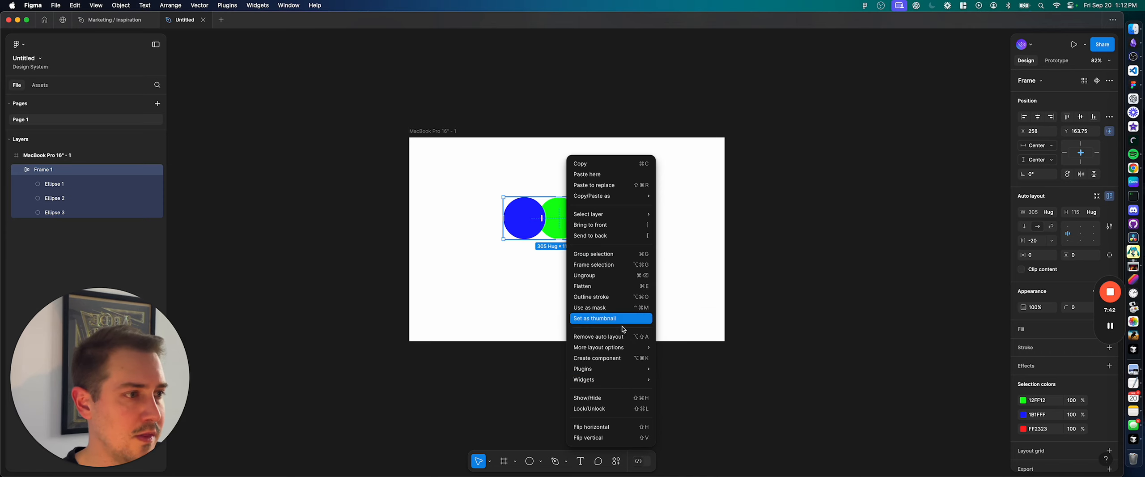
mouse_move(624, 351)
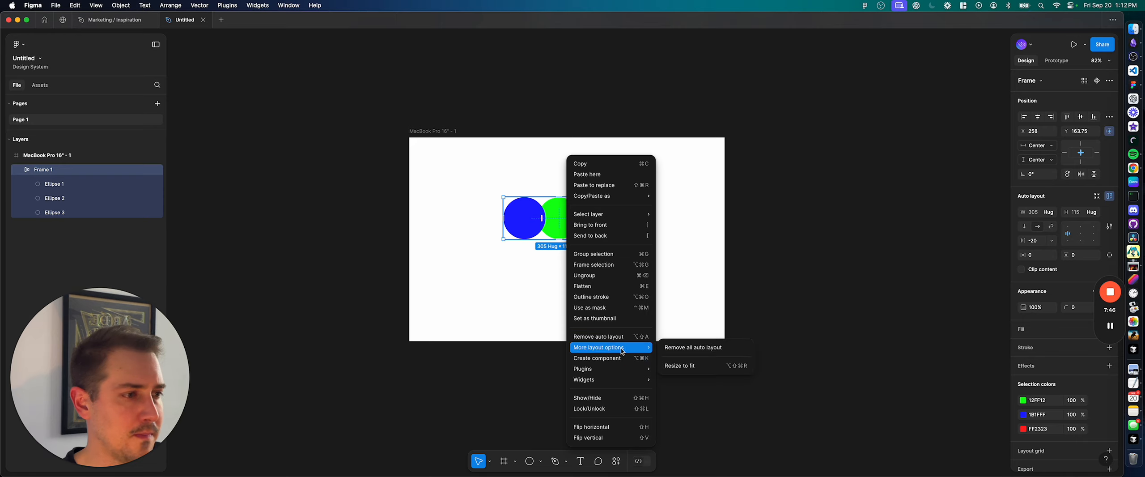
click(507, 265)
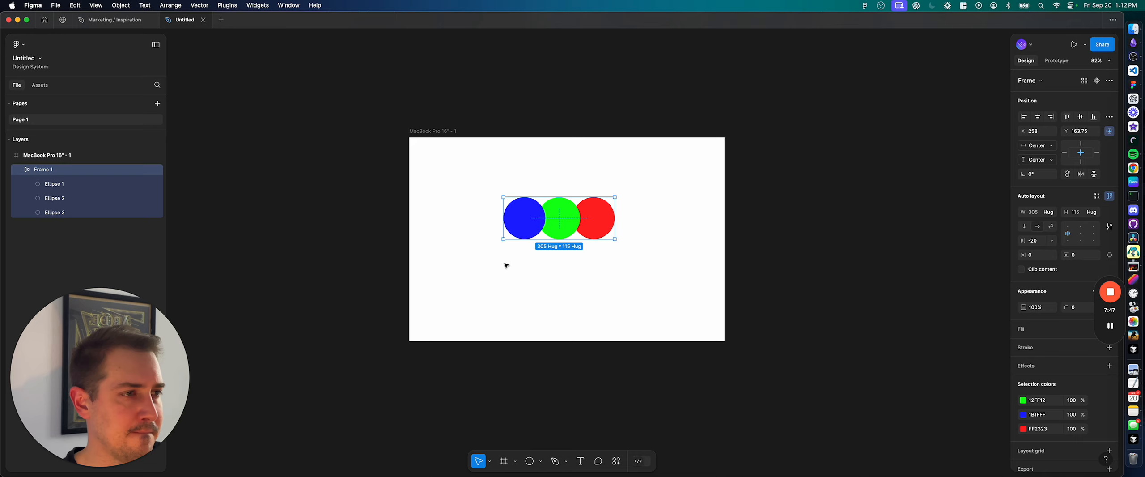
Step: Duplicate the circle row directly below itself with a gap of about 33, and select both rows
alt+drag(524, 233, 524, 286)
shift+click(531, 230)
Step: Try to turn the two selected rows into one component, and undo its creation
right_click(531, 230)
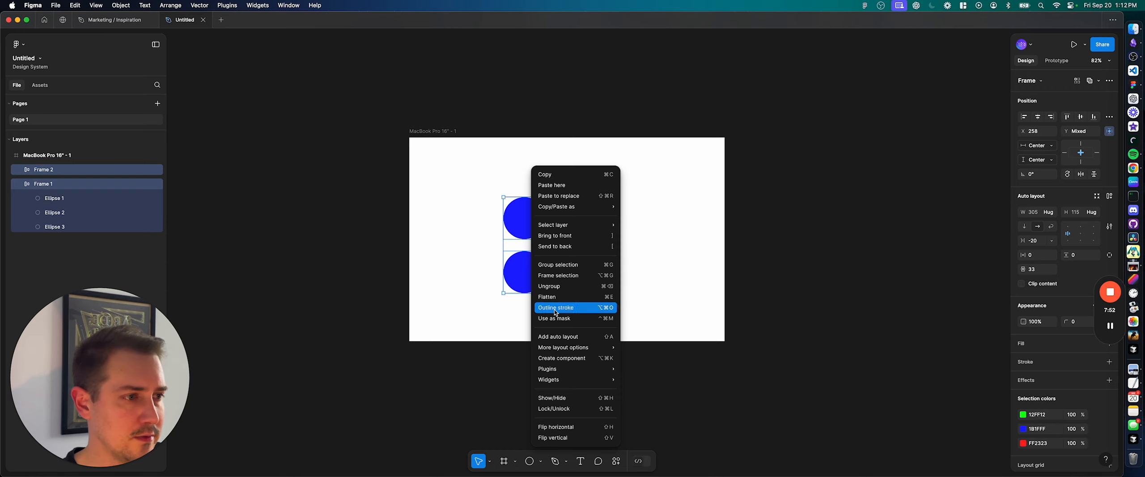
mouse_move(567, 351)
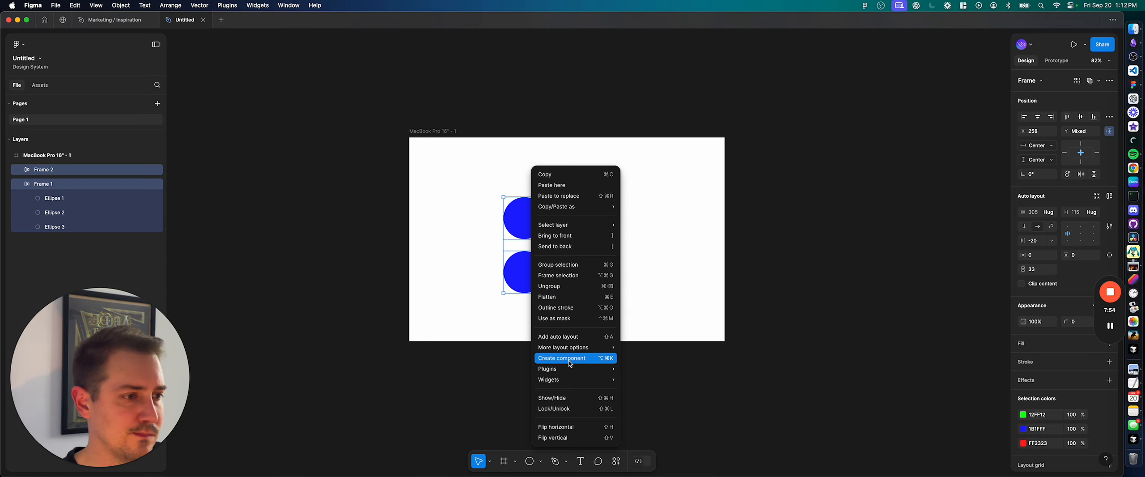
click(570, 358)
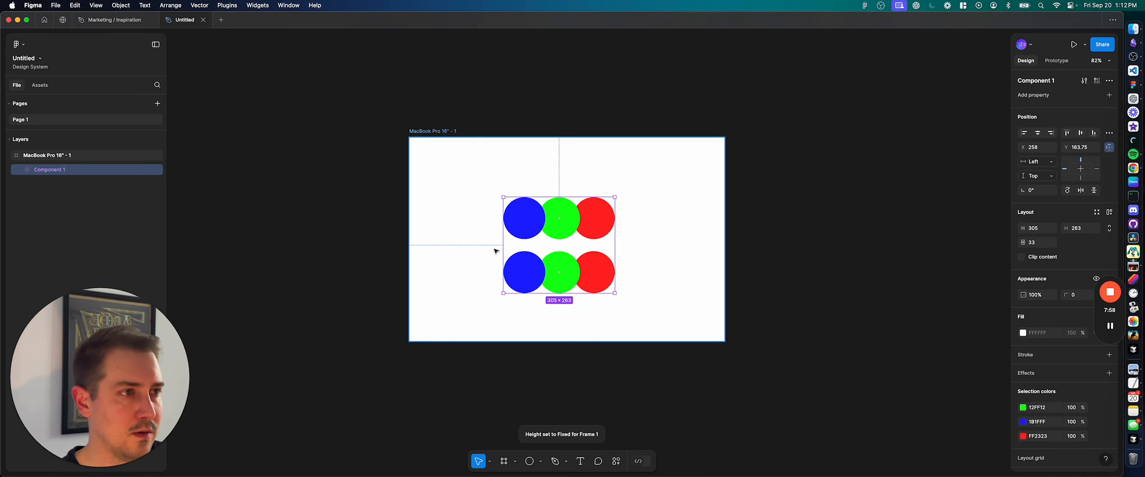
key(super+z)
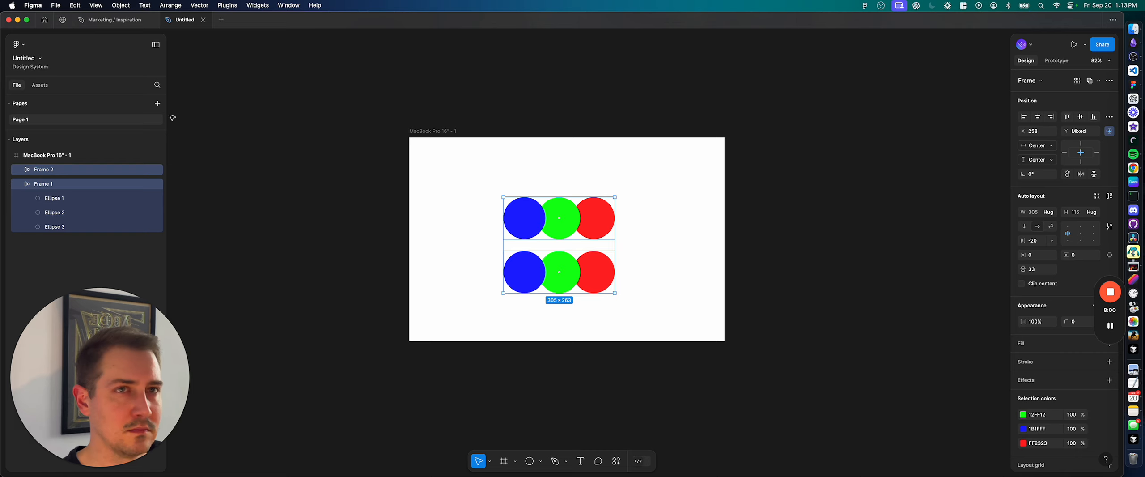
Step: Look through the application-level object commands available for the two selected rows
click(121, 5)
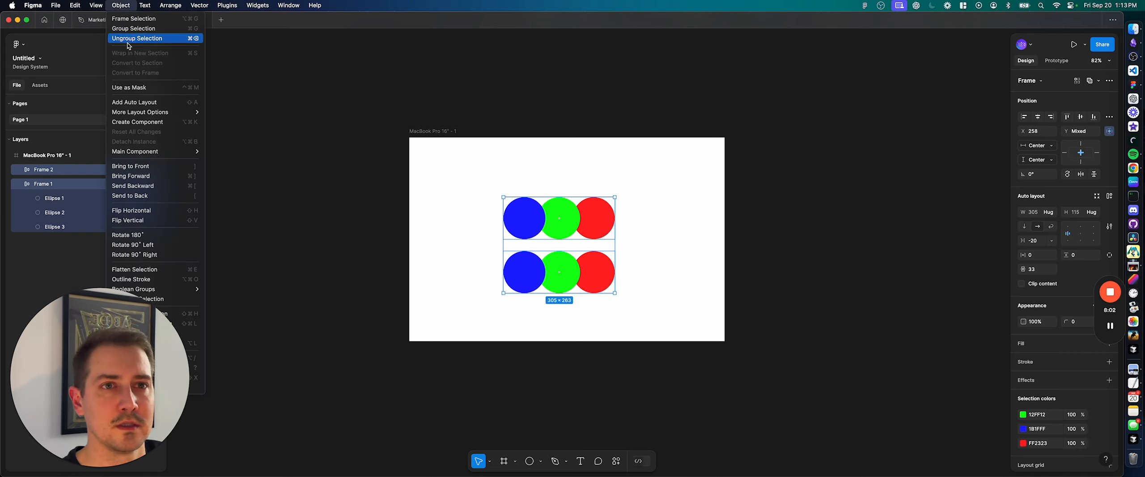
mouse_move(174, 155)
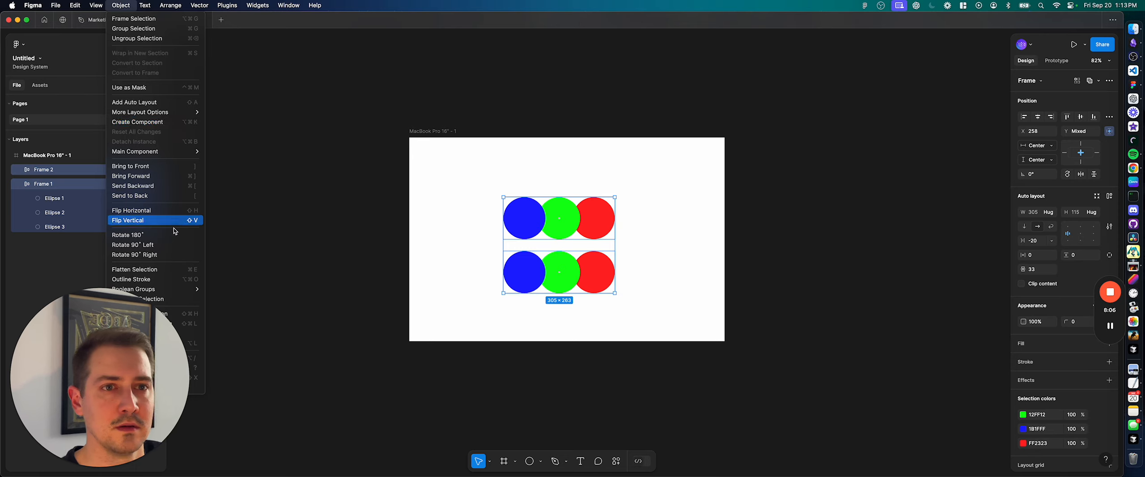
click(289, 166)
Step: In the Marketing / Inspiration file, duplicate the circle row above the original with a gap of about 65 and select both rows
click(126, 20)
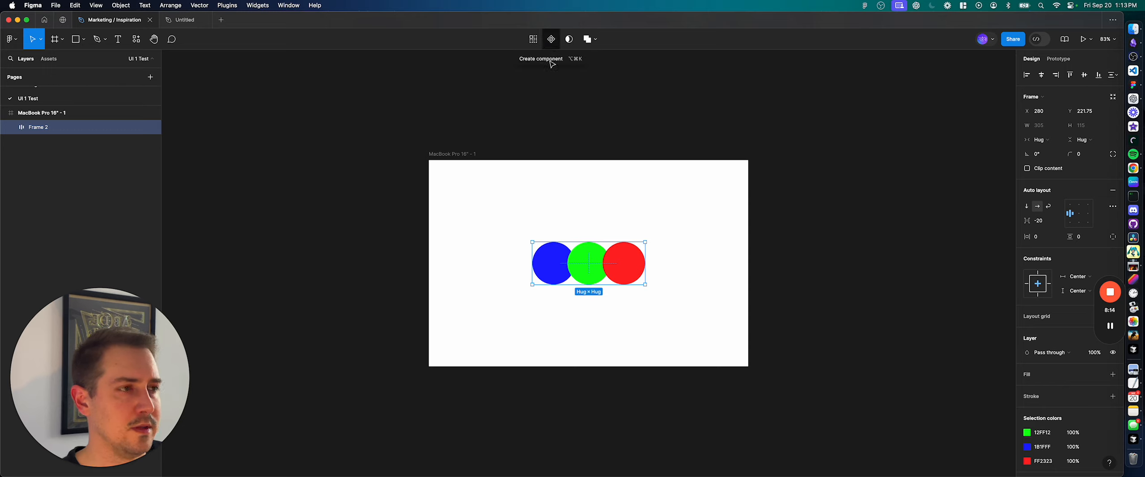
click(521, 212)
click(557, 266)
drag(560, 268, 662, 260)
click(543, 218)
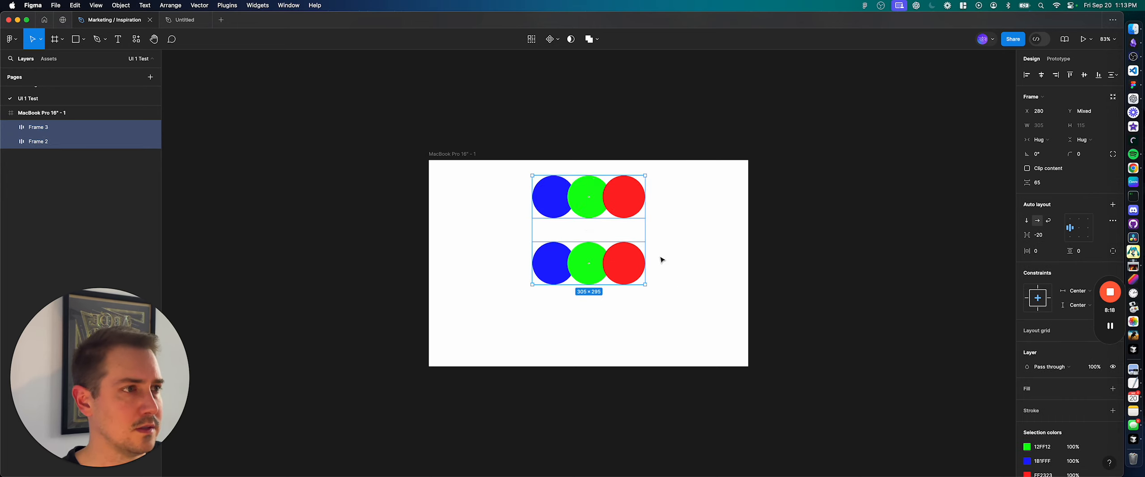
Step: Compare the component creation options for two selected rows in Marketing / Inspiration with the context commands in Untitled
click(555, 40)
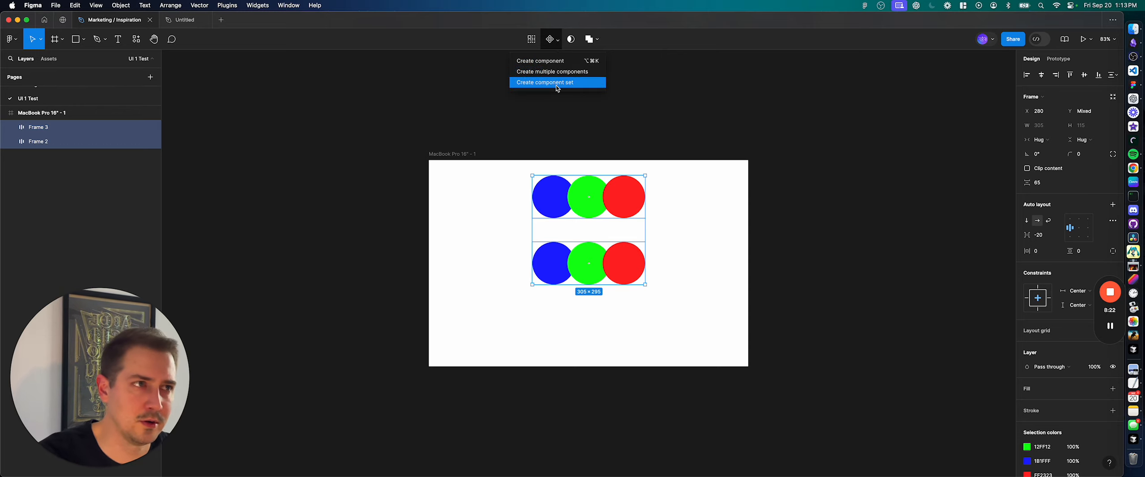
click(177, 20)
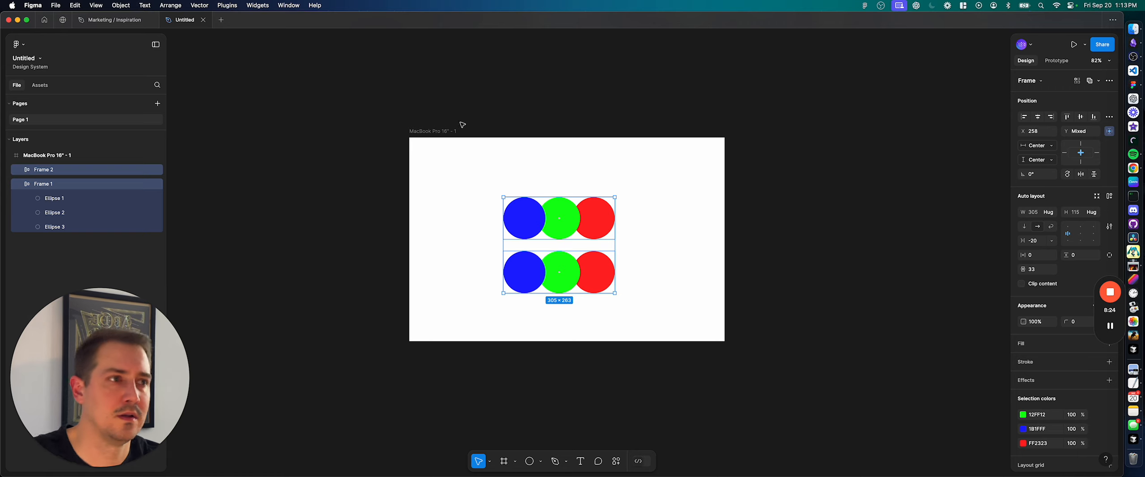
right_click(517, 210)
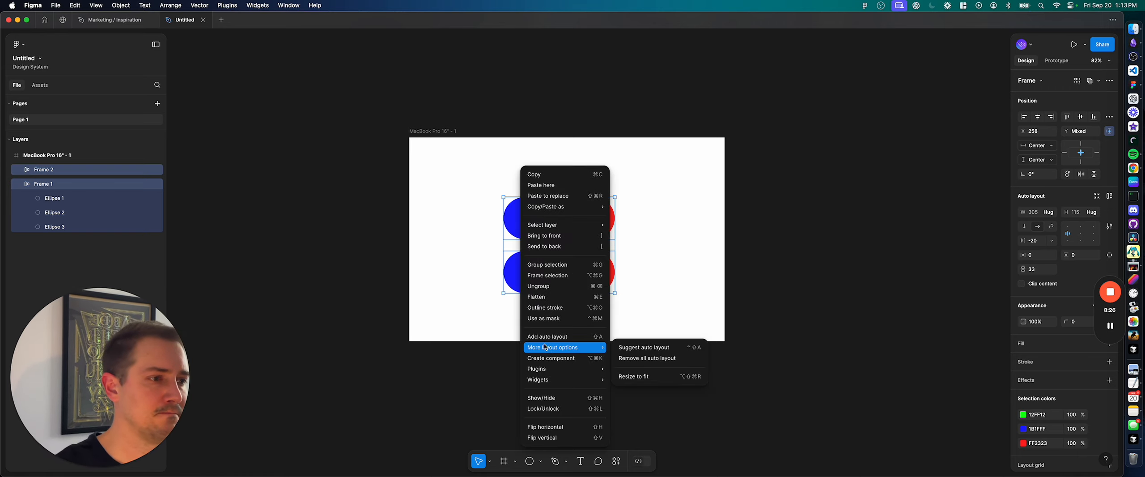
mouse_move(563, 371)
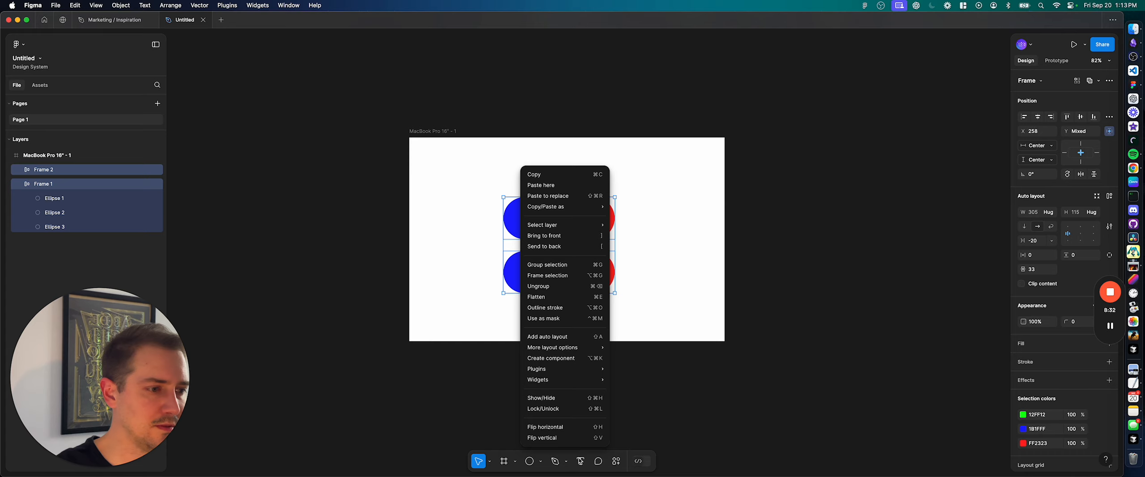
click(798, 334)
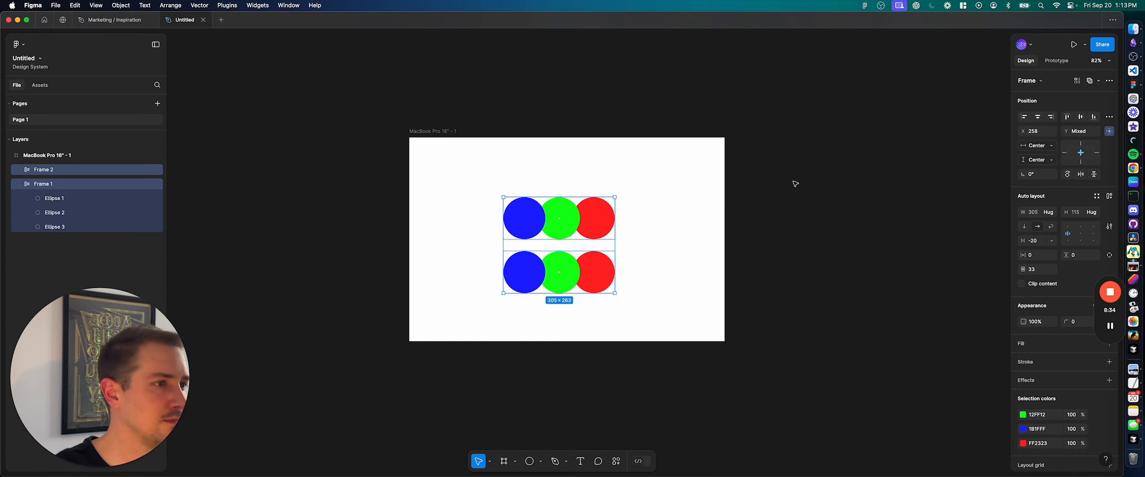
Step: Examine the component, mask and boolean operations offered for the two selected rows in the new interface
click(1110, 81)
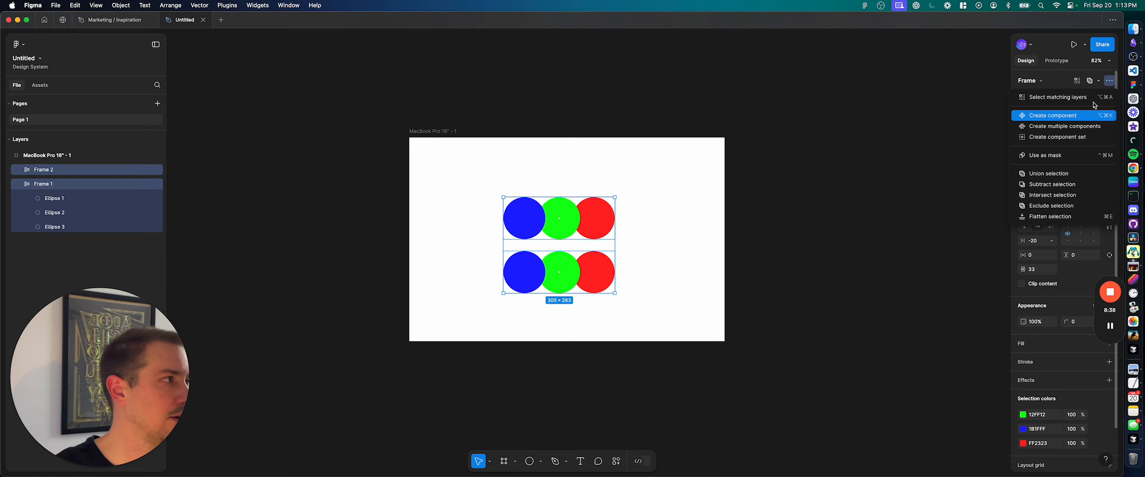
click(1114, 83)
click(1111, 82)
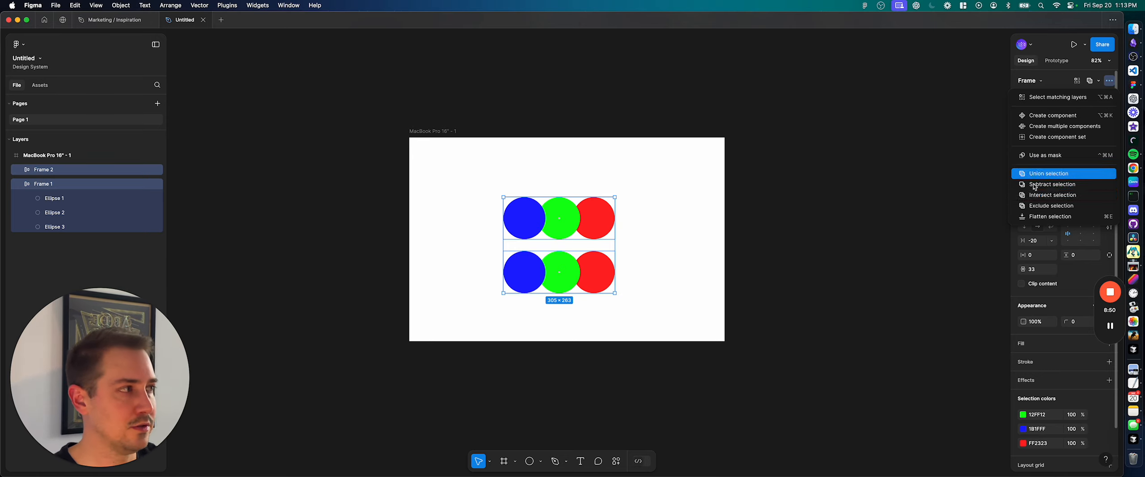
click(1115, 81)
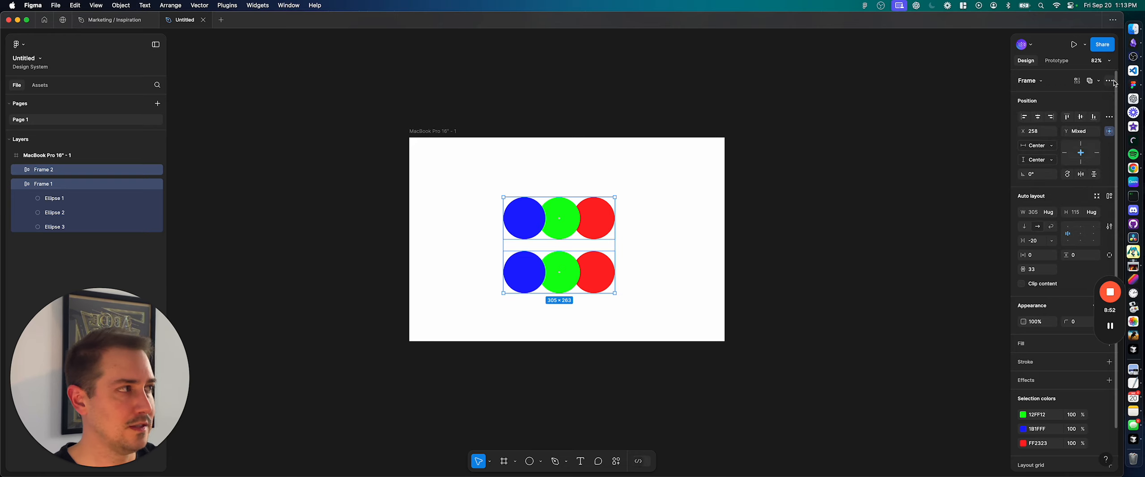
click(1113, 82)
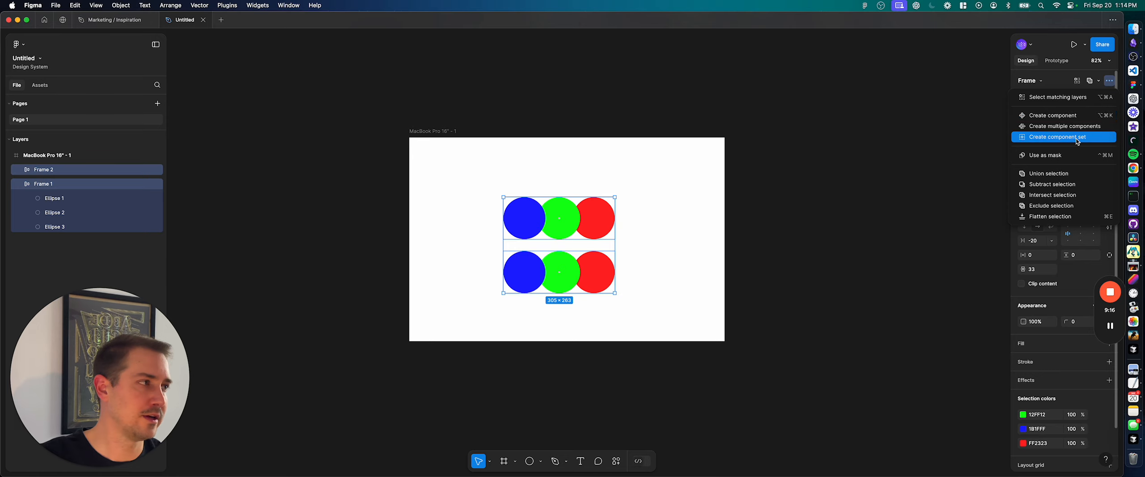
click(1105, 81)
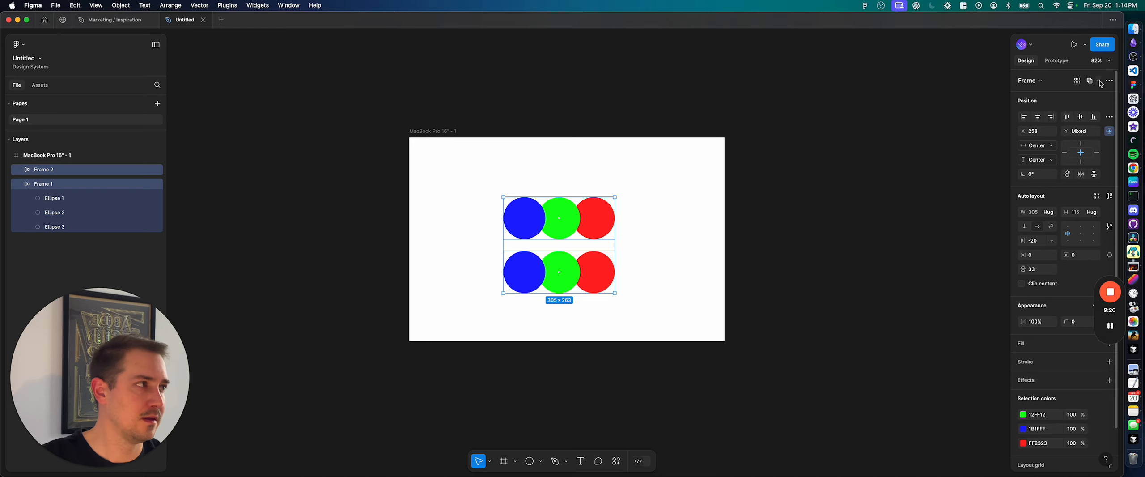
click(1099, 81)
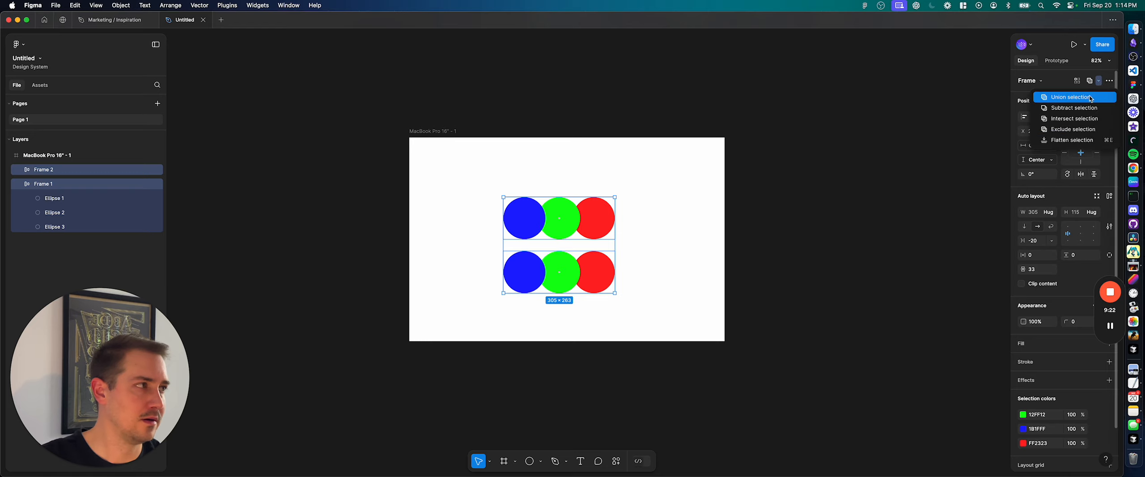
click(1099, 81)
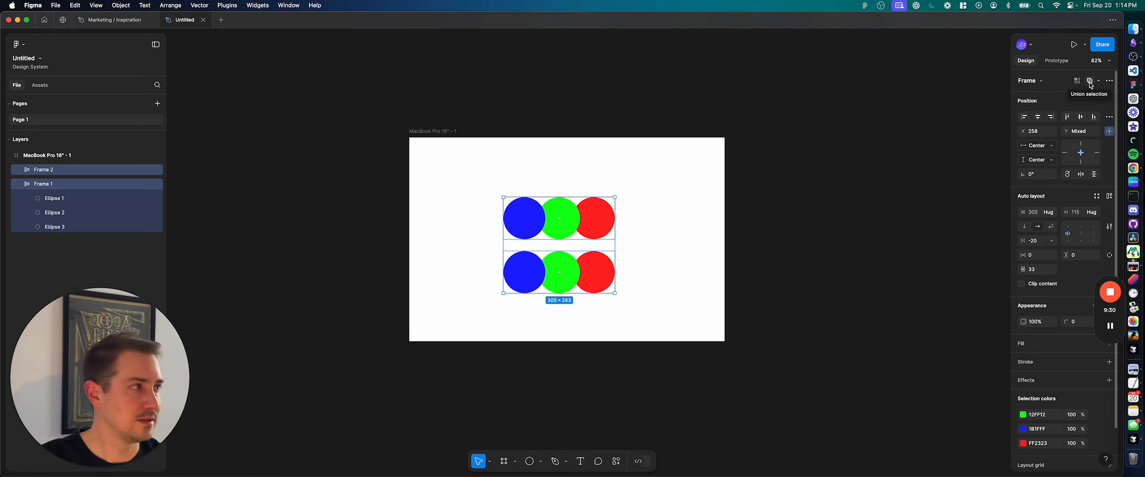
Step: Review the container types and device size presets offered for the selected rows, and deselect them
click(1037, 81)
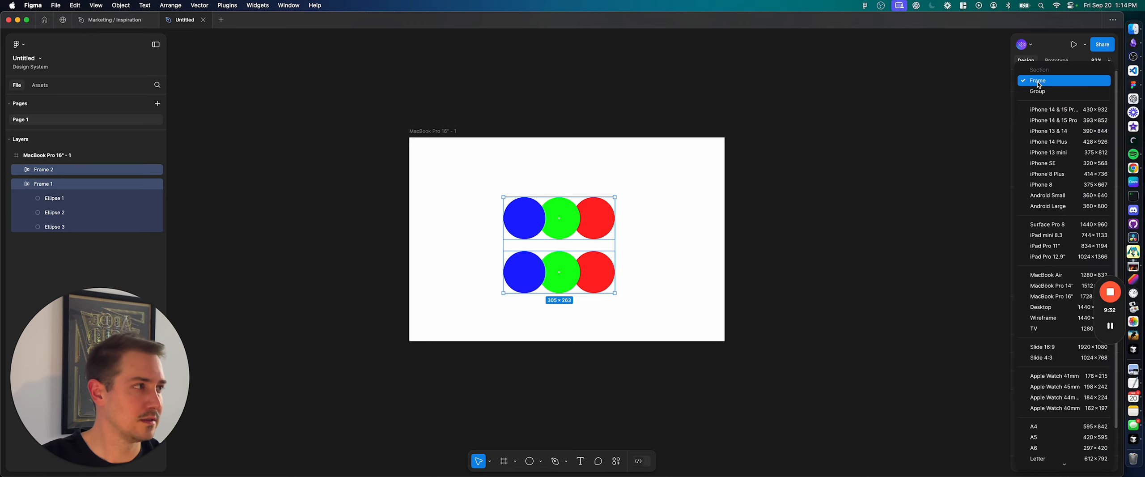
click(971, 104)
click(912, 155)
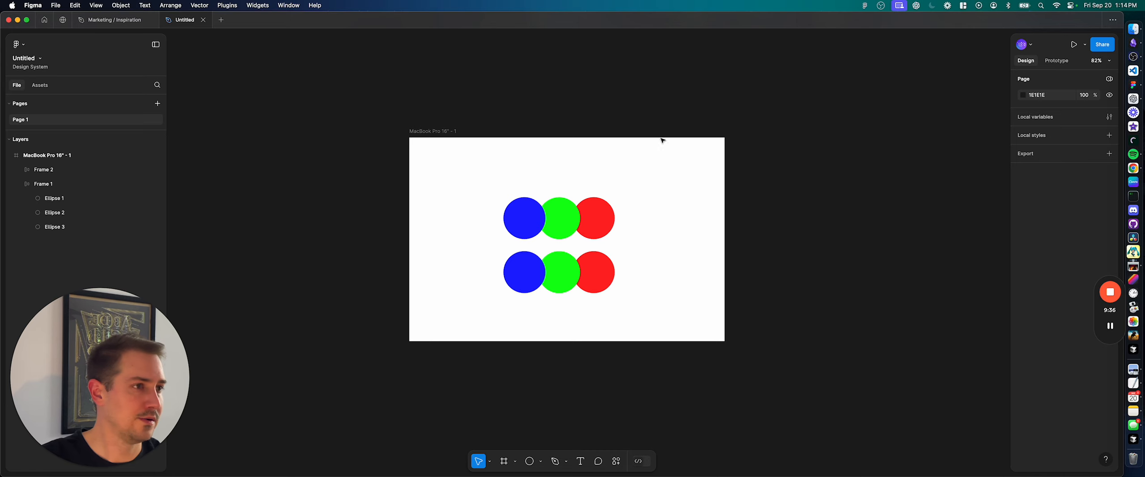
Step: Select both circle rows and examine the spacing distribution, component, mask and boolean commands offered for them
drag(663, 140, 428, 359)
click(1110, 117)
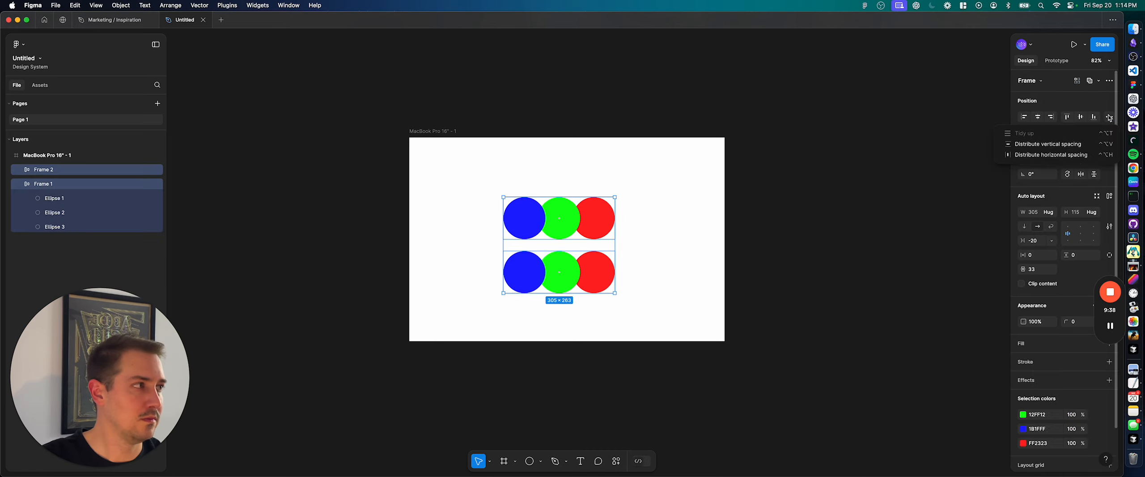
click(1110, 81)
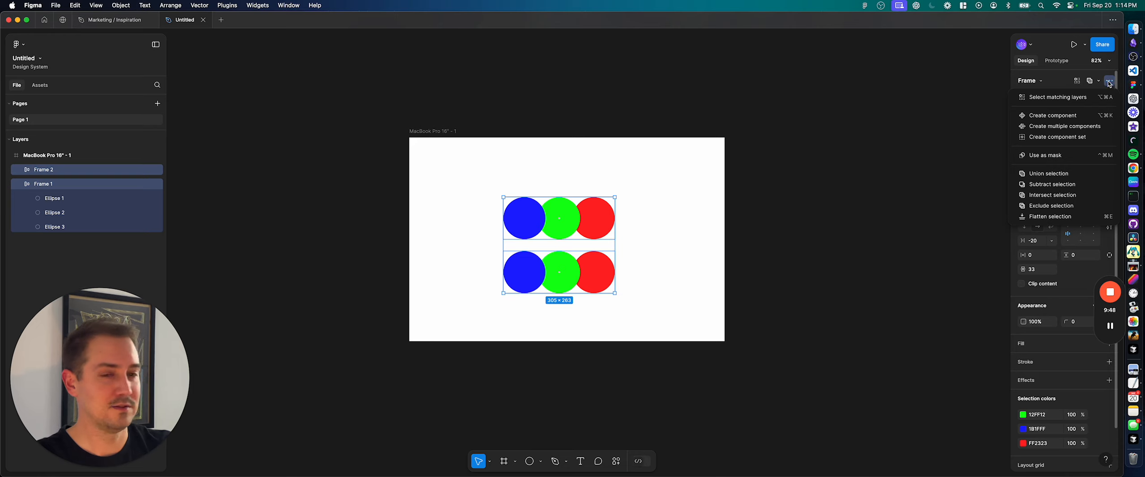
click(1108, 84)
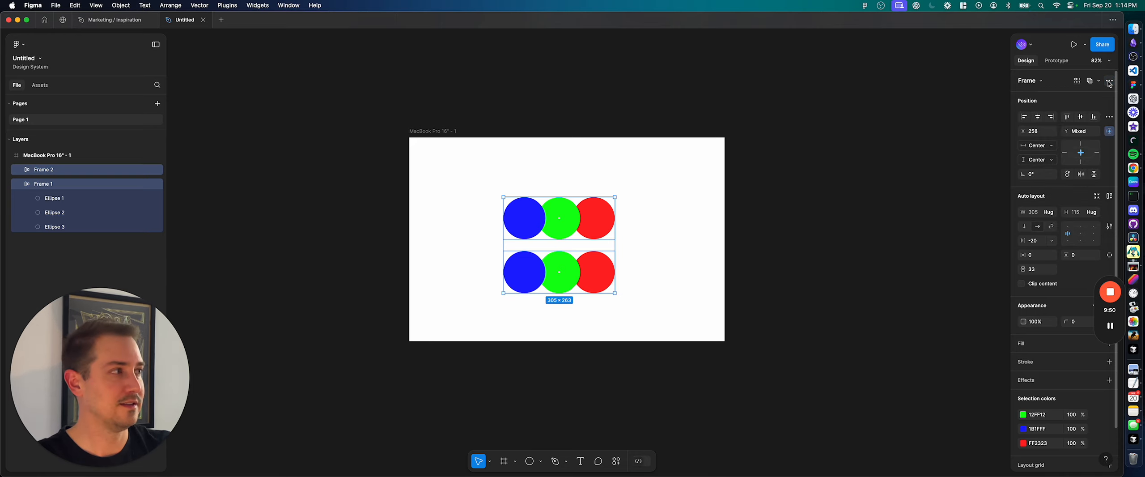
click(1109, 84)
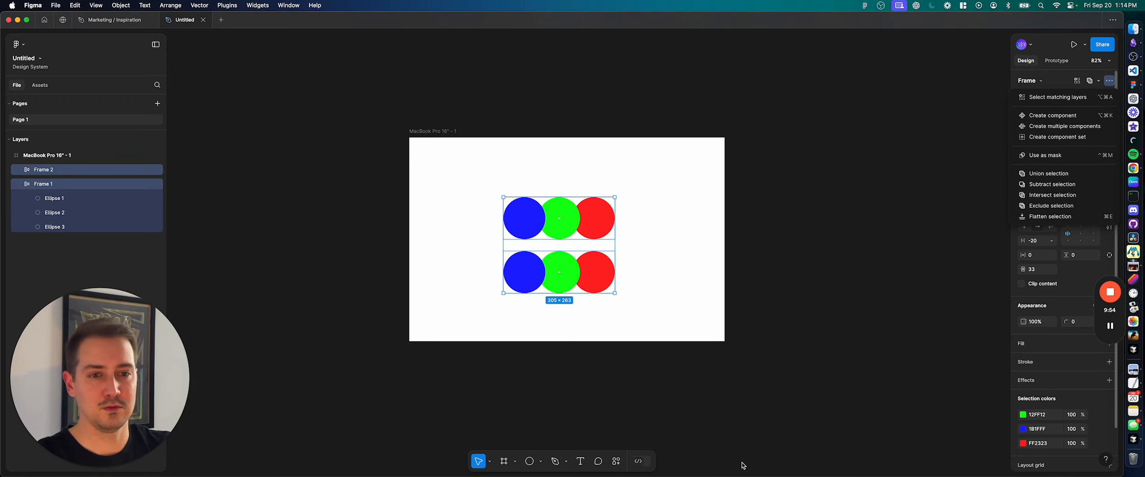
click(500, 407)
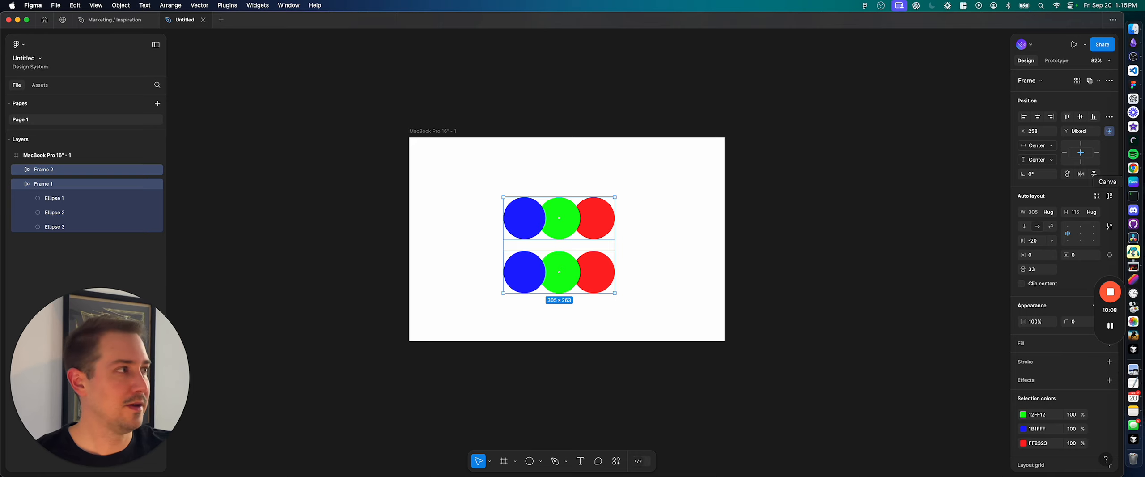
click(1109, 82)
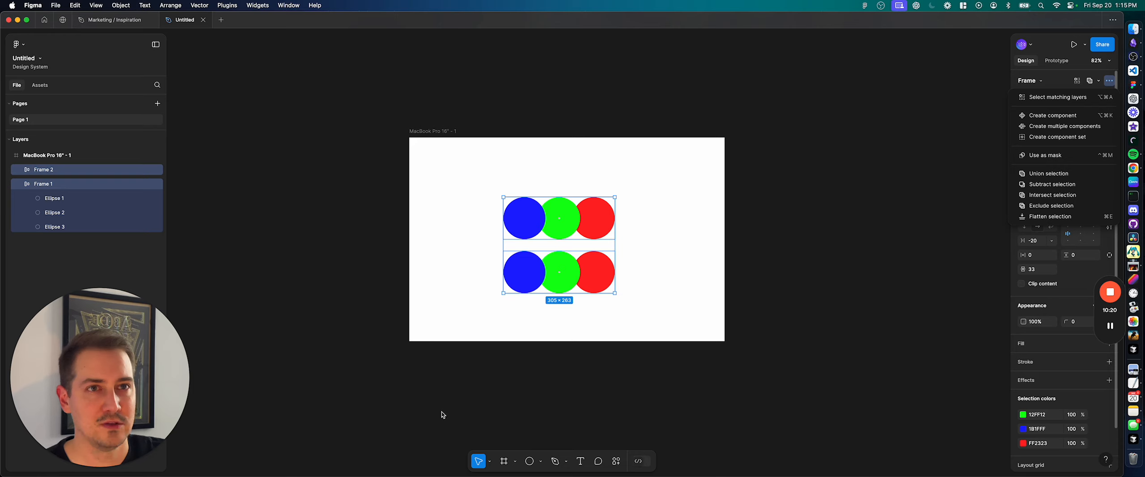
click(368, 244)
click(361, 205)
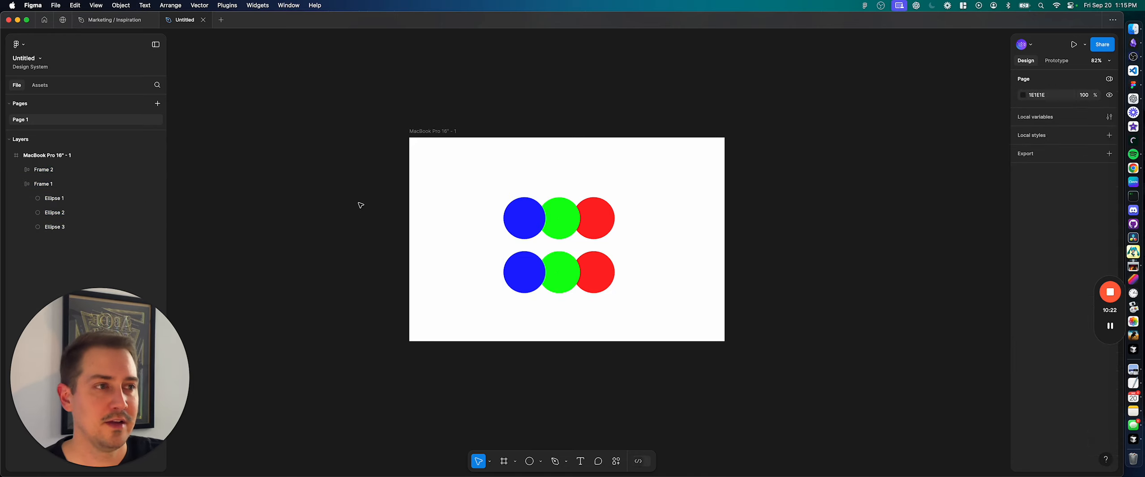
drag(318, 174, 755, 322)
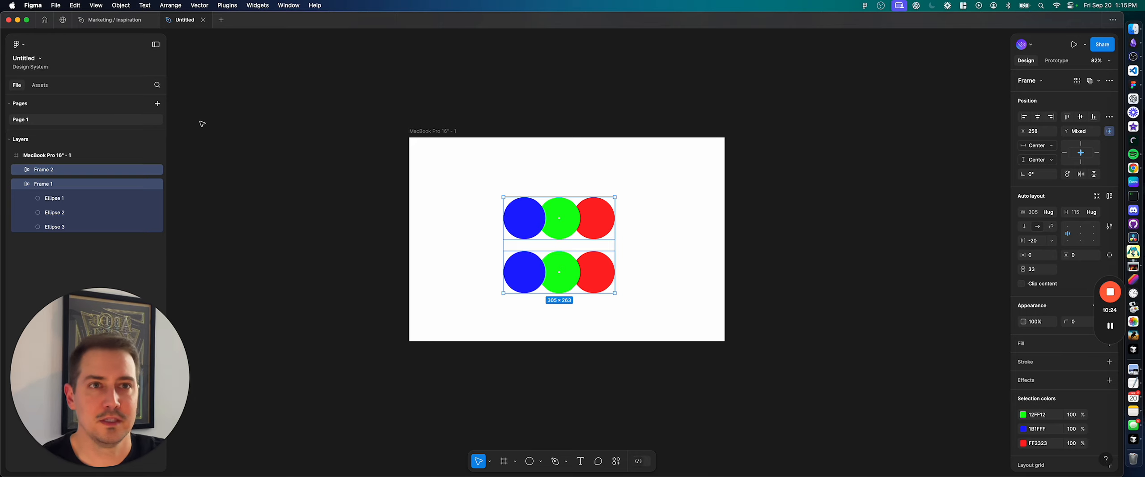
click(260, 127)
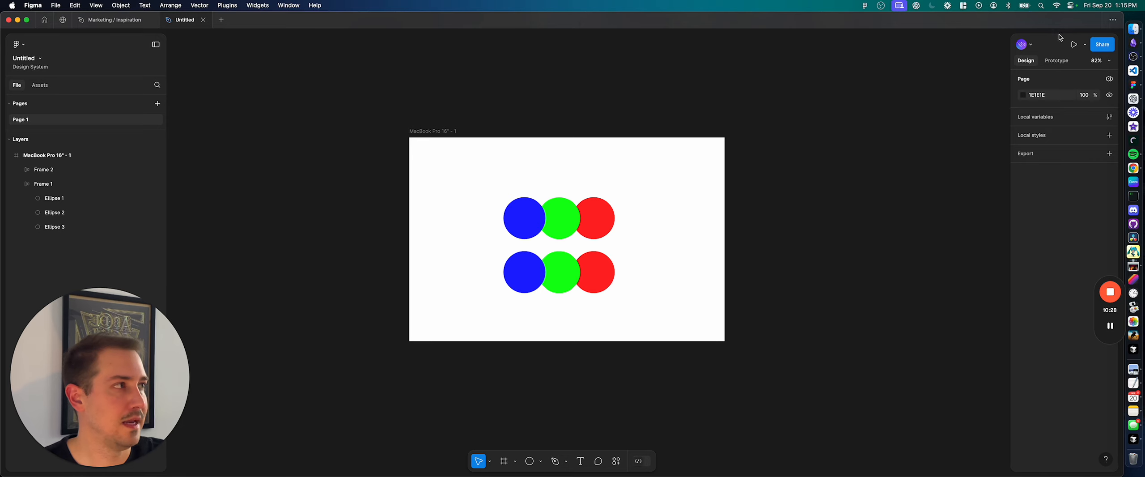
Step: With the upper circle row selected, narrow the layers sidebar and widen the design sidebar, and deselect the row
click(159, 184)
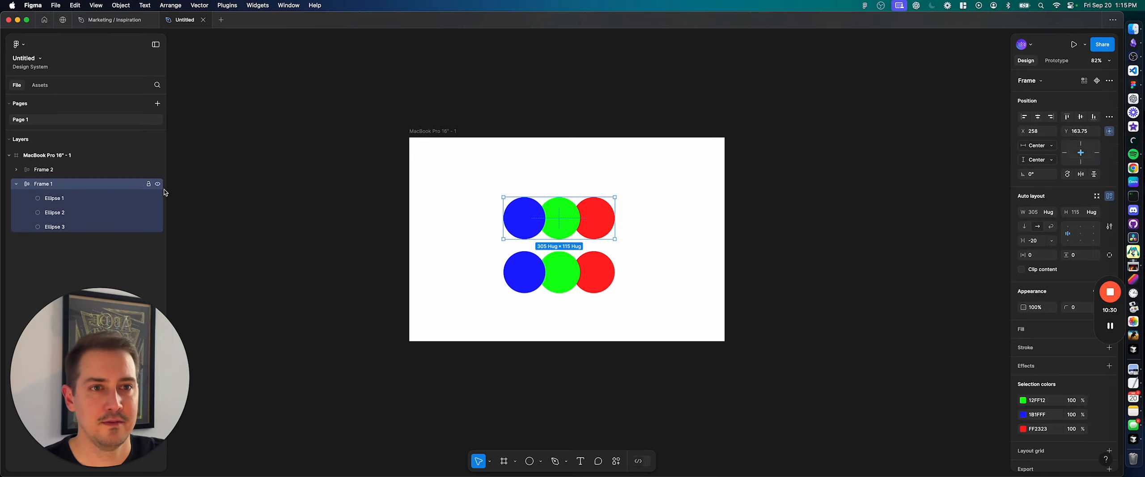
drag(167, 191, 103, 190)
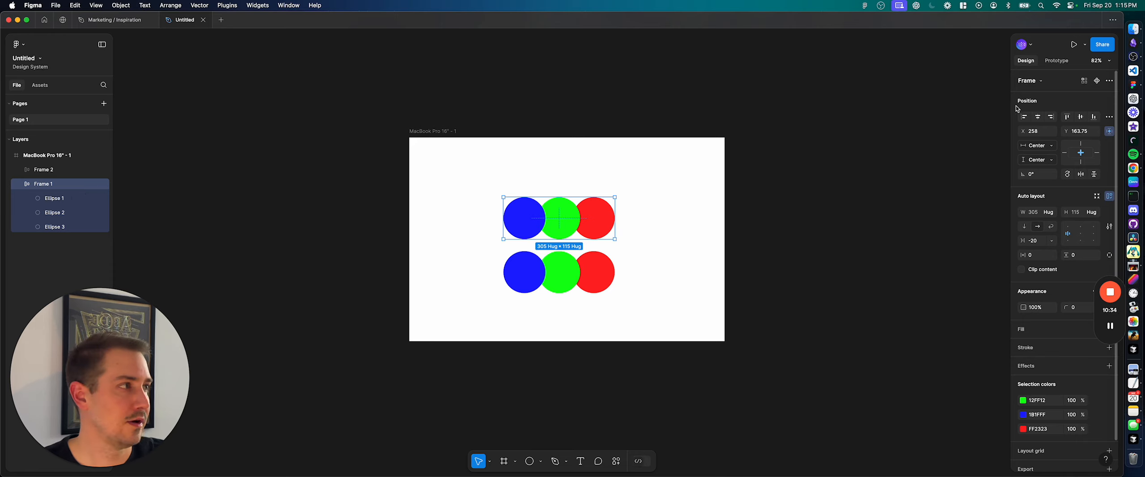
drag(1010, 105, 942, 155)
click(126, 75)
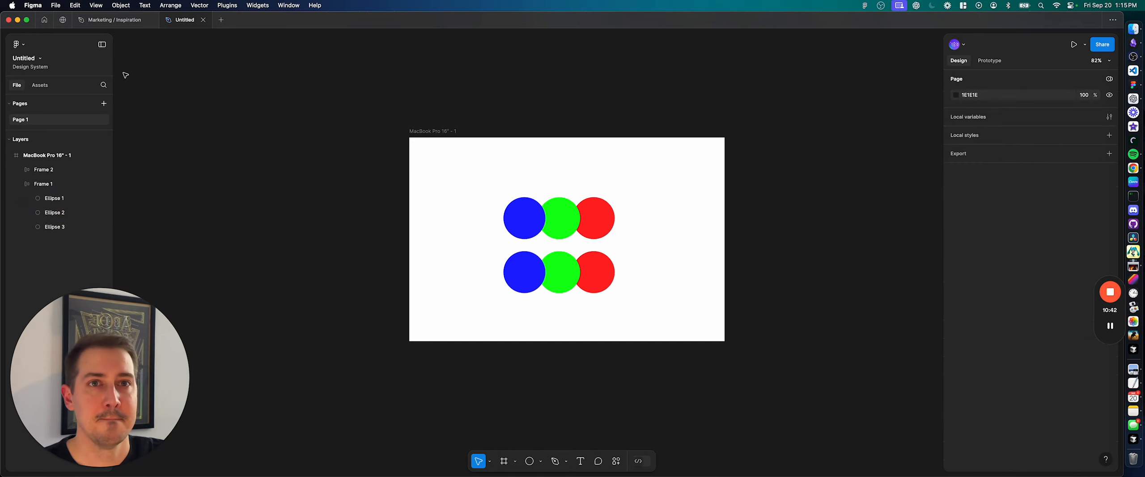
Step: Compare the in-app main menu's file, arrange, plugin and widget commands with the equivalent system menu bar commands
click(20, 48)
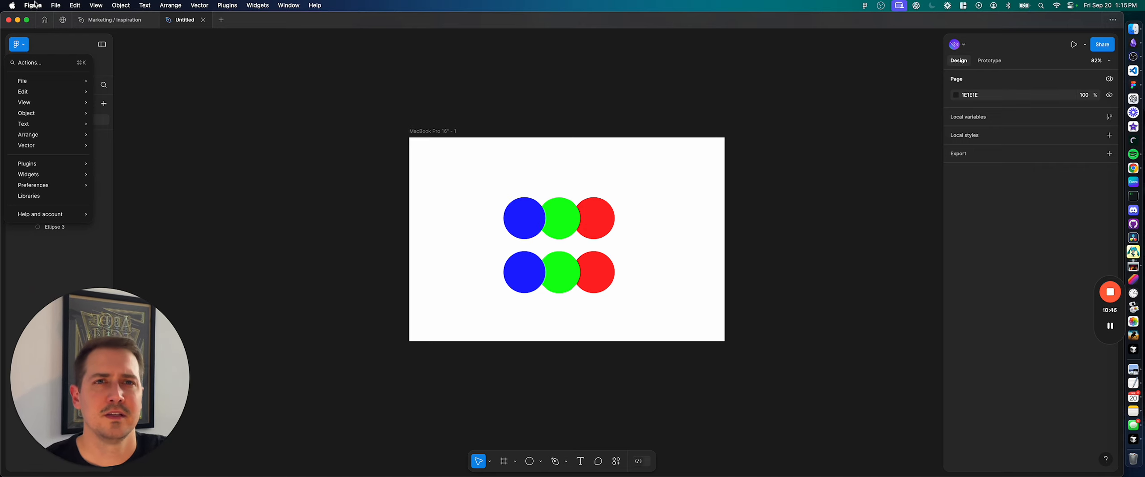
click(55, 5)
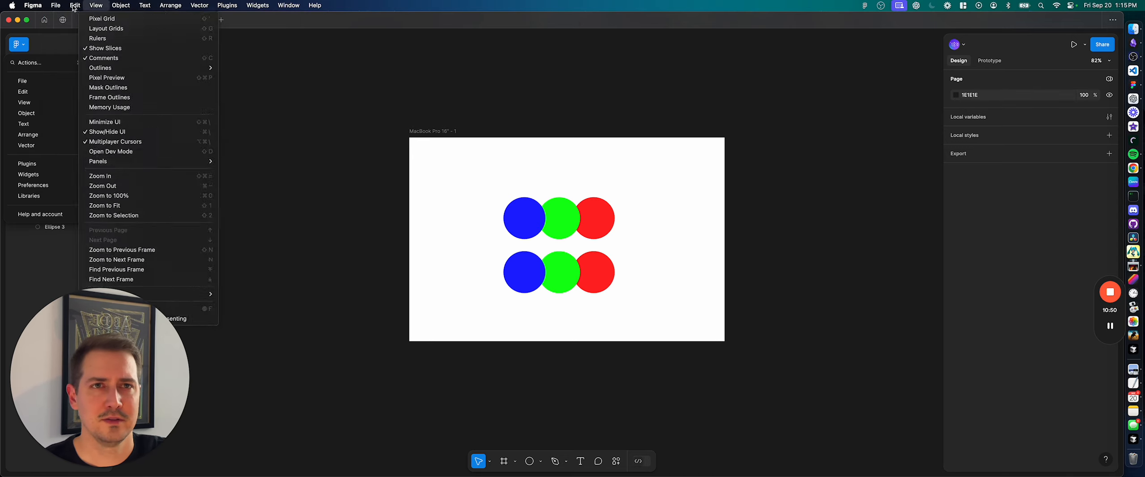
click(25, 49)
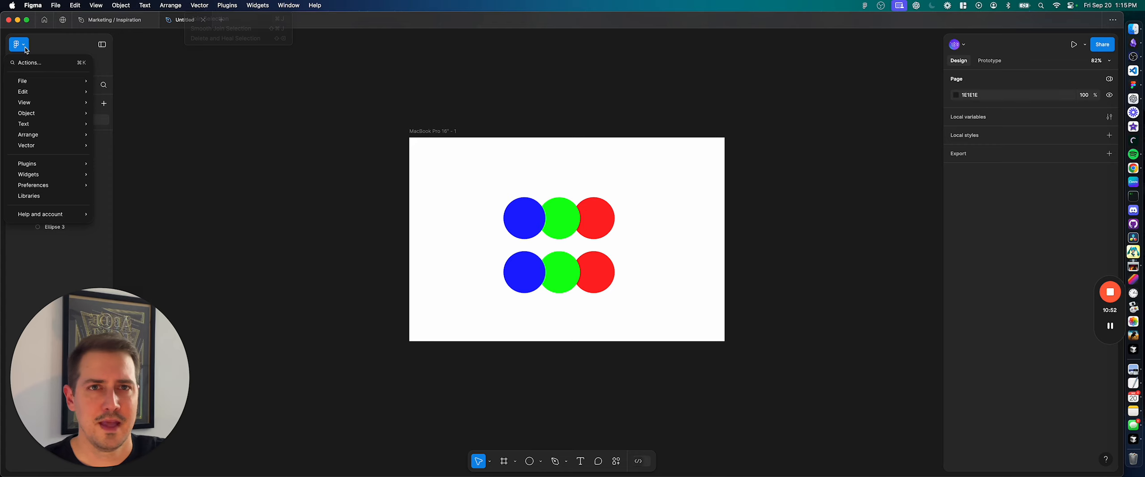
click(25, 48)
click(25, 49)
mouse_move(35, 79)
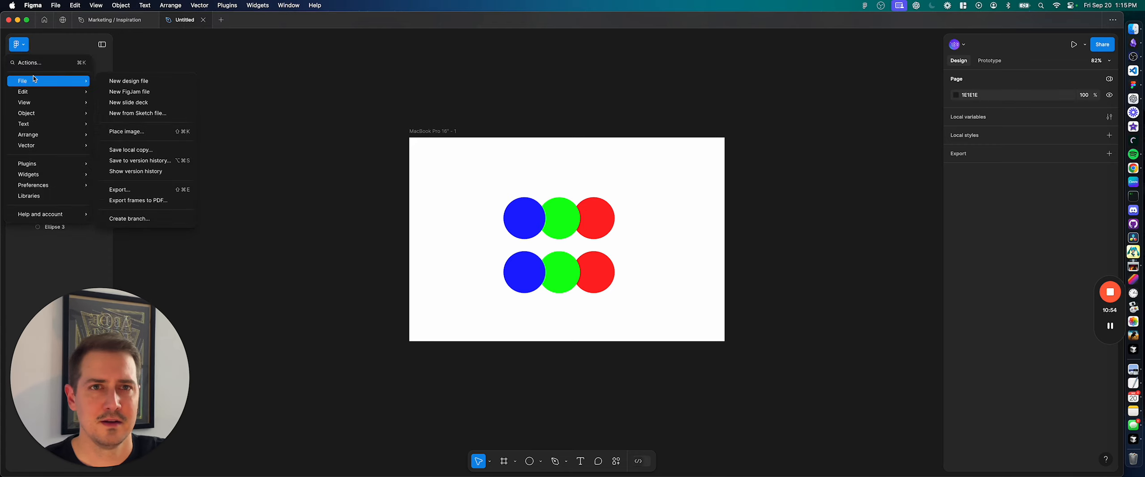
mouse_move(46, 133)
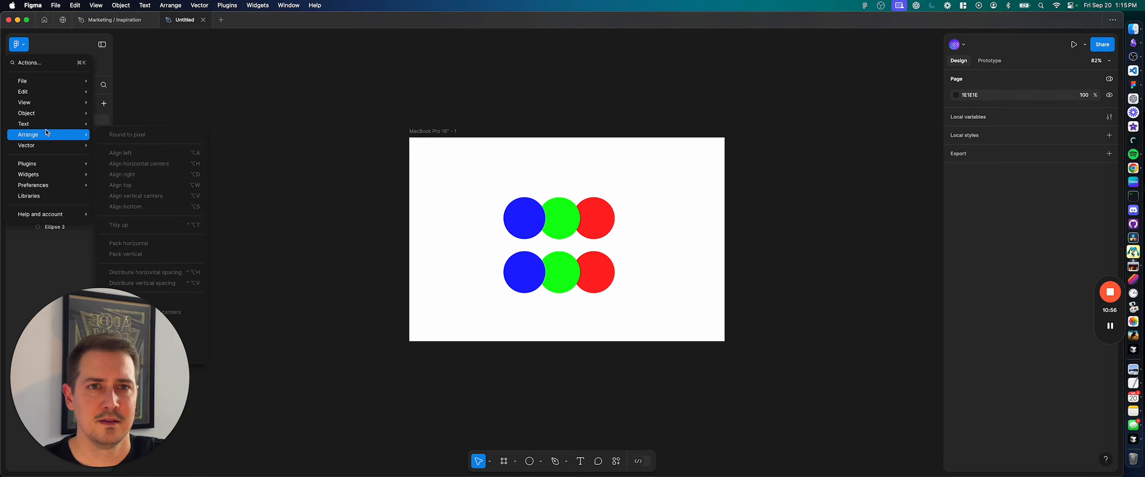
mouse_move(49, 166)
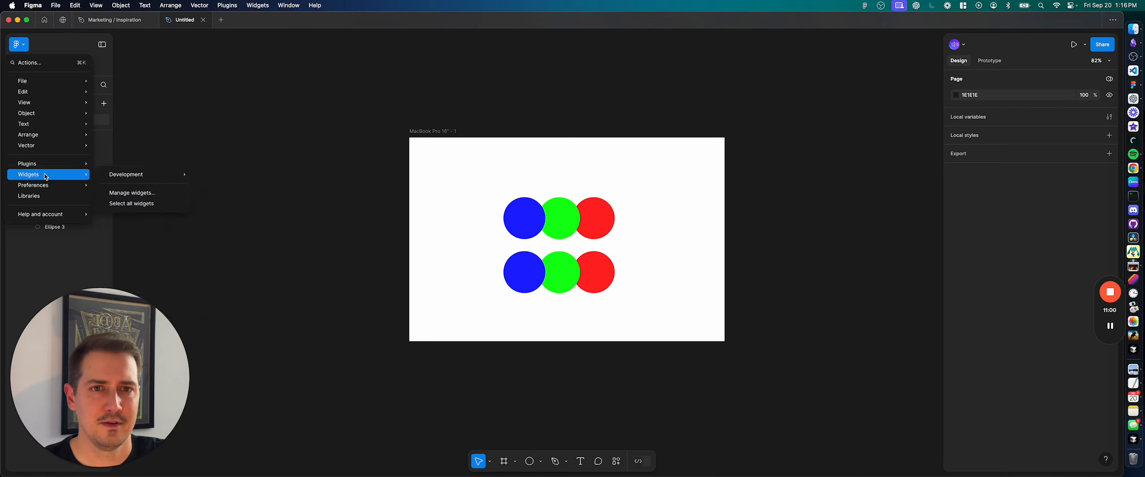
Step: Compare the plugins and widgets listed in the Actions palette with the plugins listed in the system menu bar
click(622, 463)
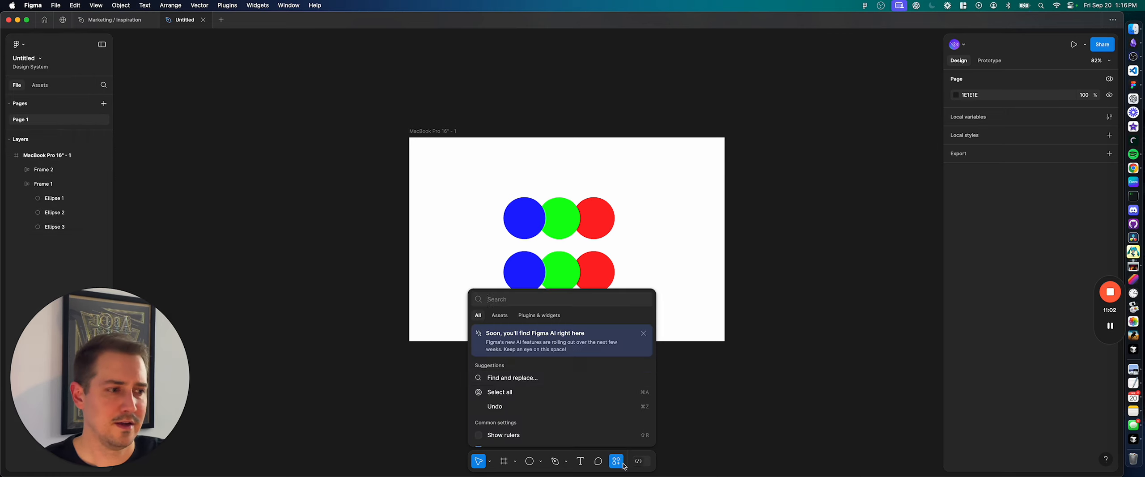
click(535, 316)
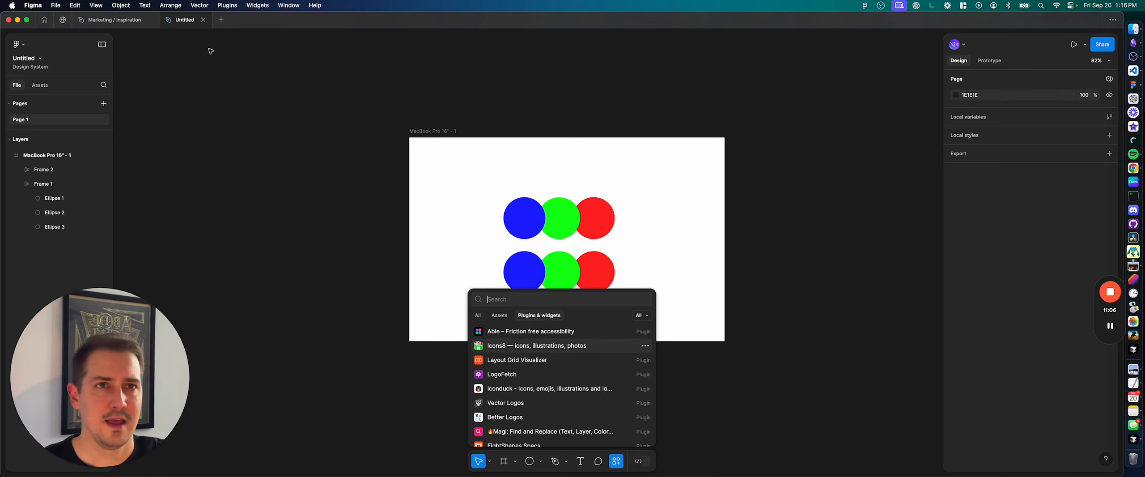
key(Escape)
click(227, 5)
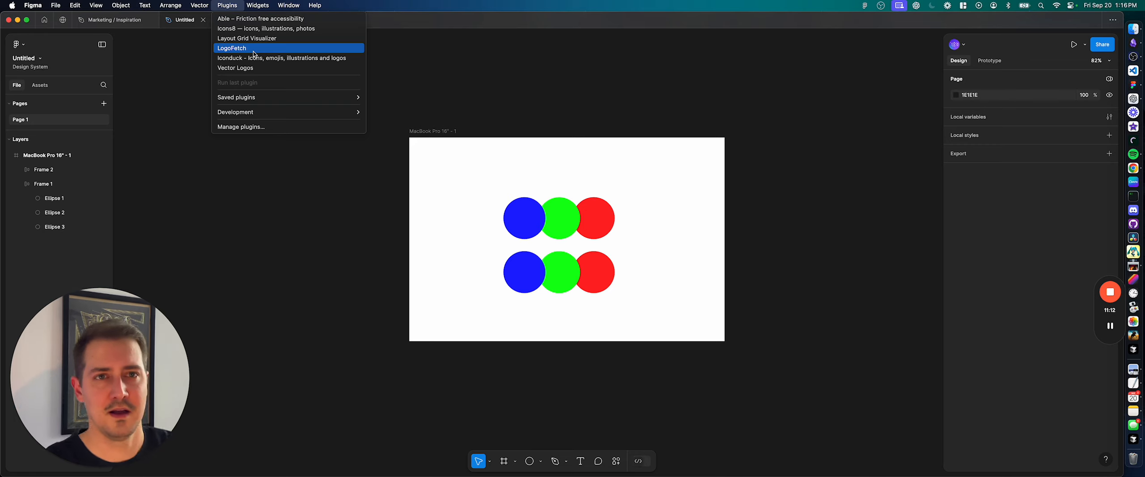
click(233, 149)
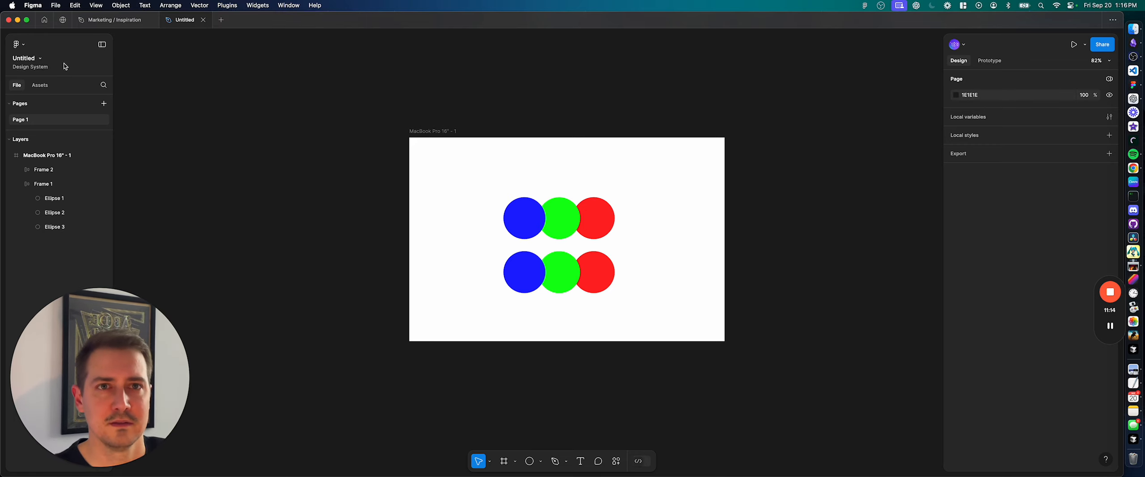
Step: Review the file's options and rename the file as Testing
click(41, 59)
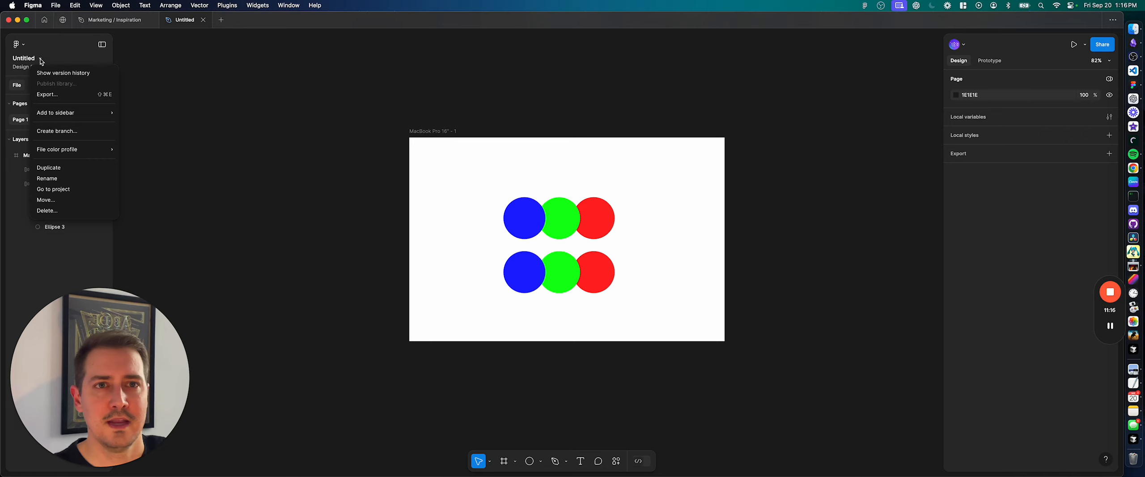
click(213, 104)
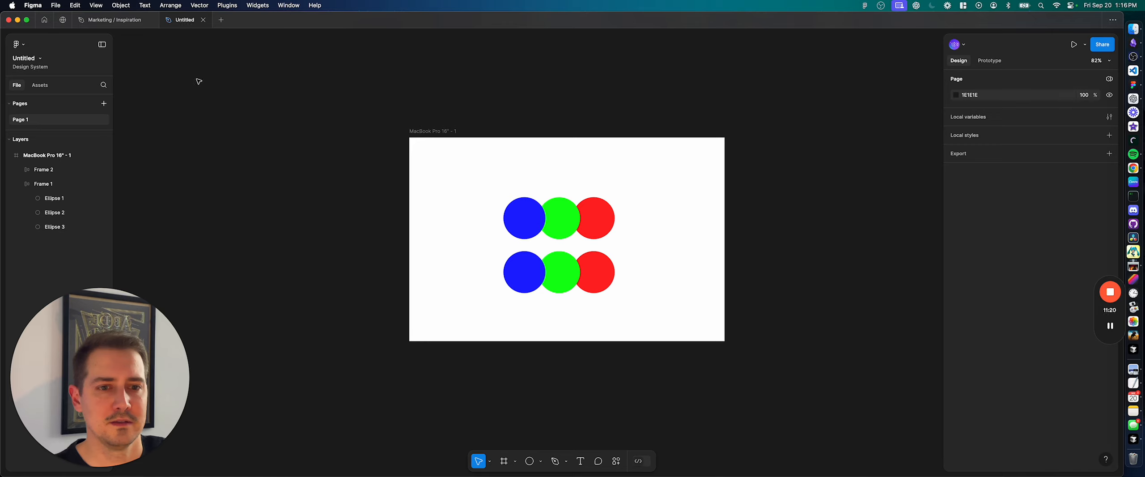
click(40, 59)
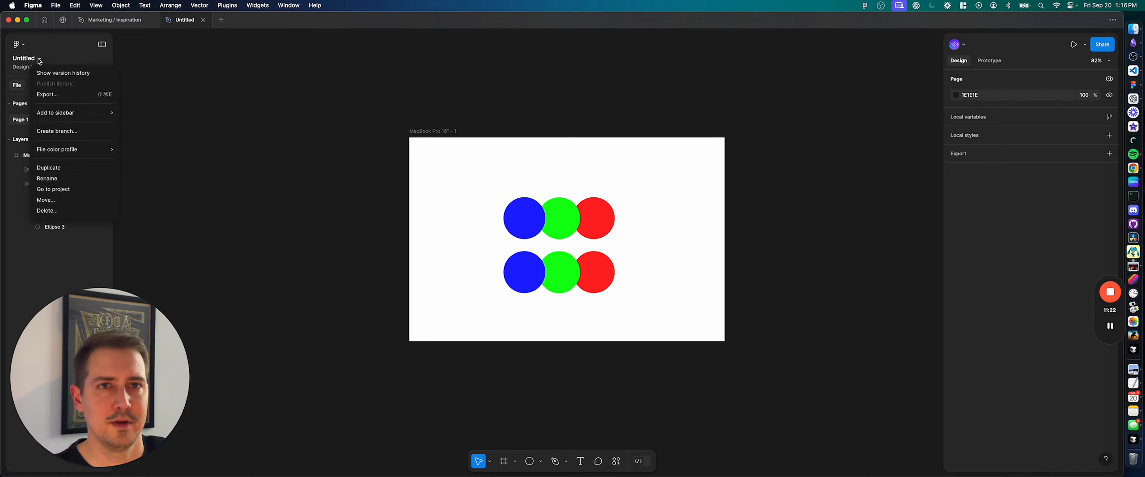
click(74, 179)
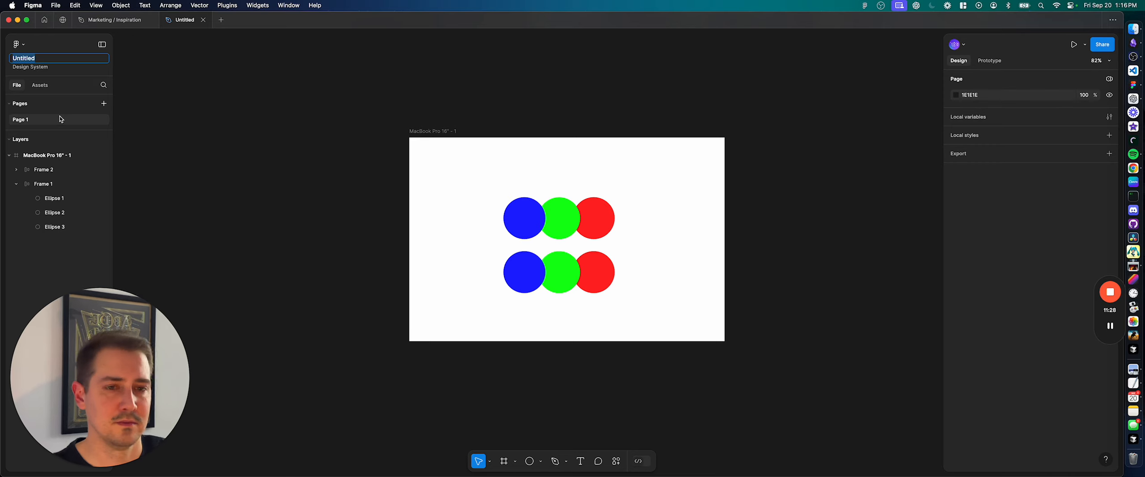
text(Testing)
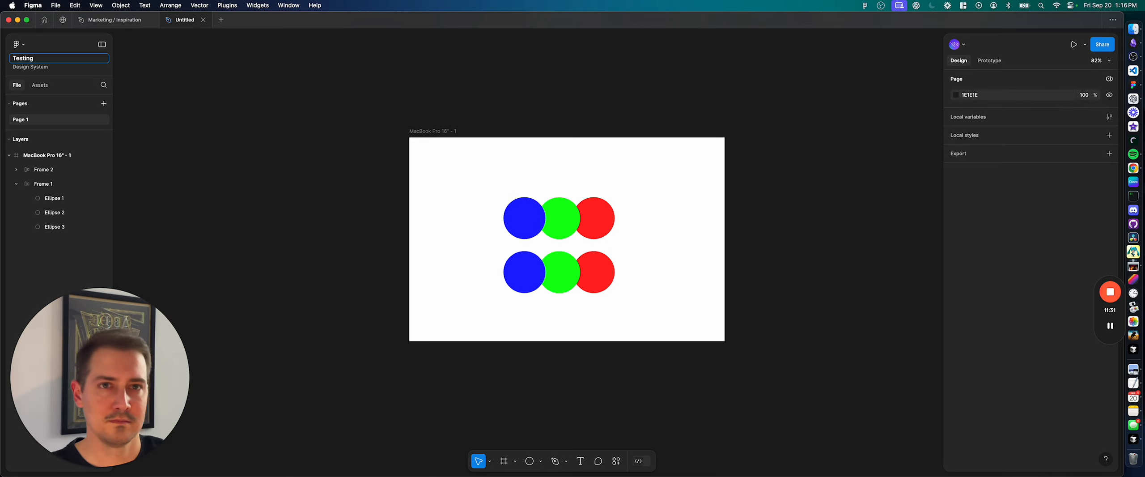
key(Return)
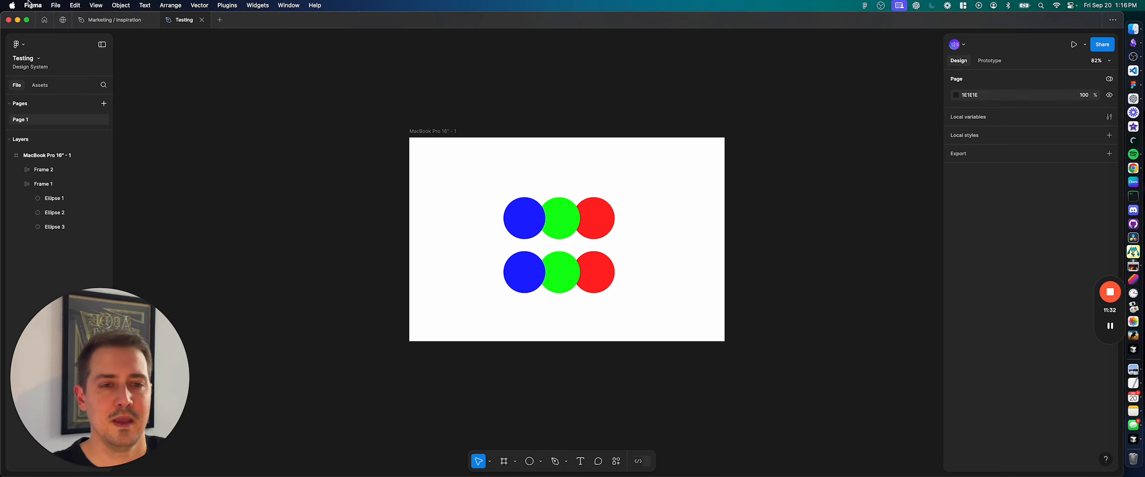
Step: Examine the available asset libraries and the current file's library and update views, and close the library manager
click(40, 85)
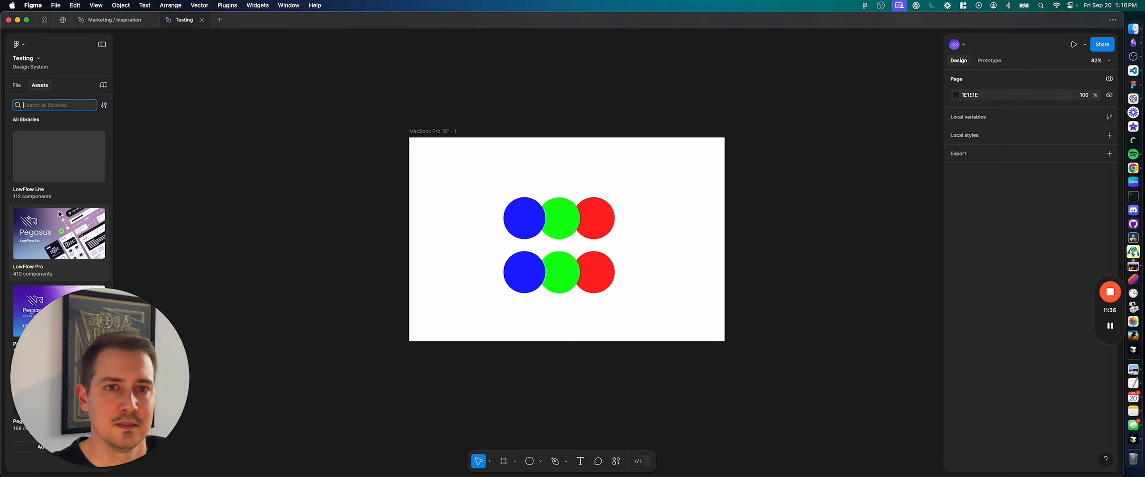
click(103, 85)
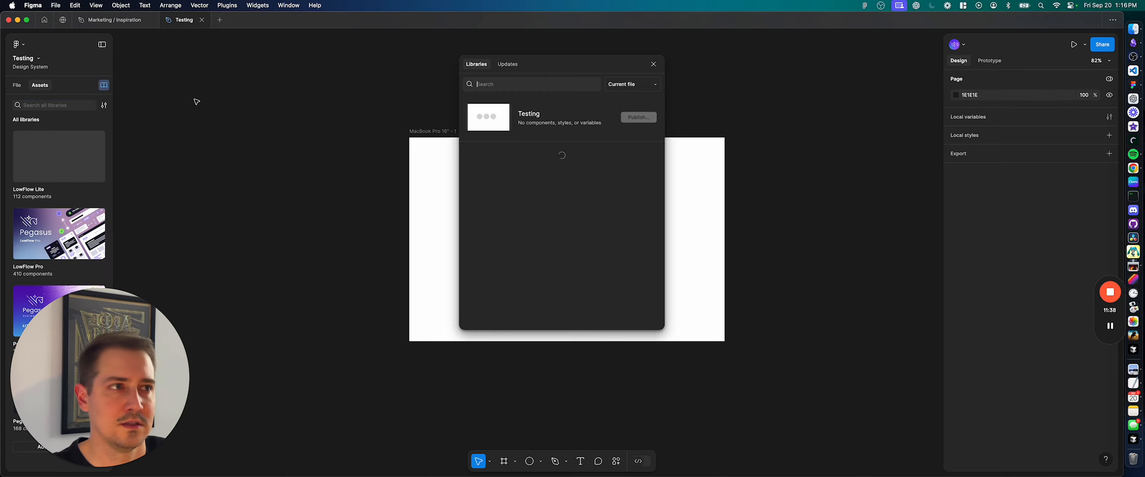
click(512, 67)
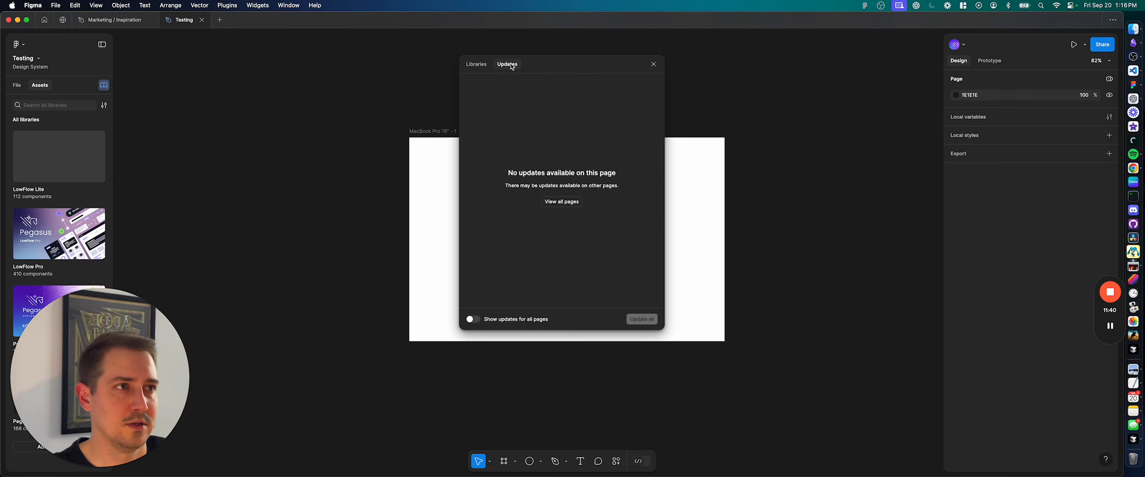
click(474, 65)
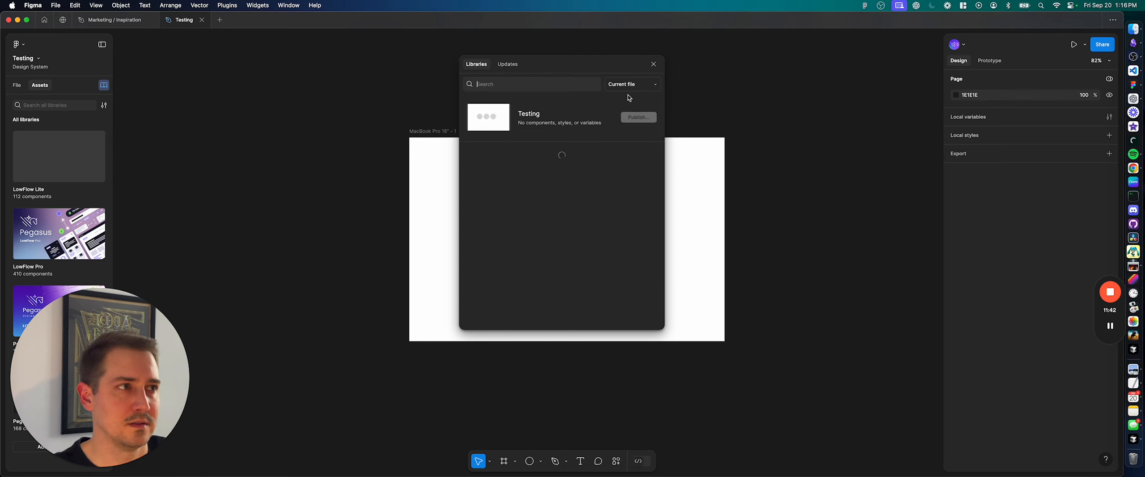
click(654, 64)
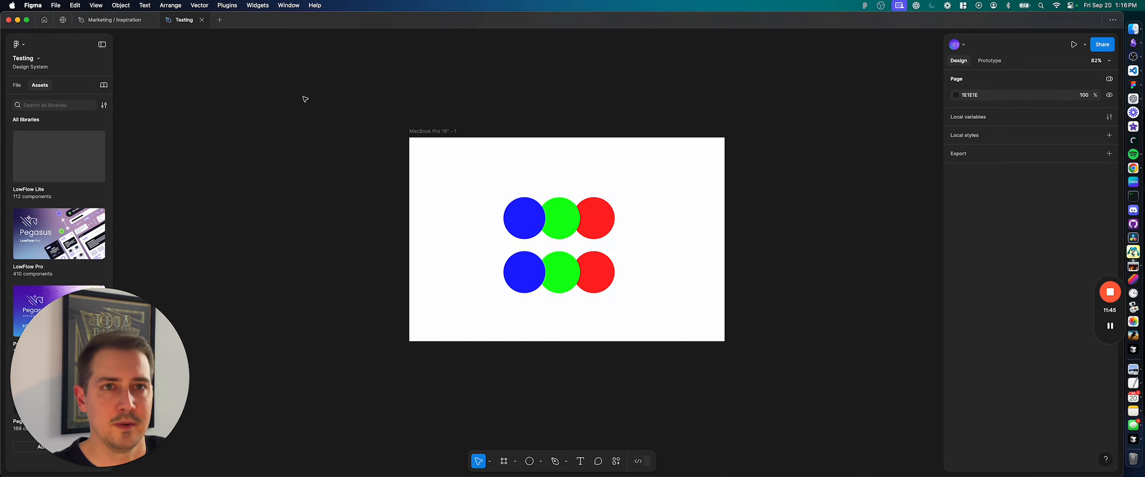
Step: Return to the file's page and layer list, and minimize the interface by collapsing both sidebars
click(22, 86)
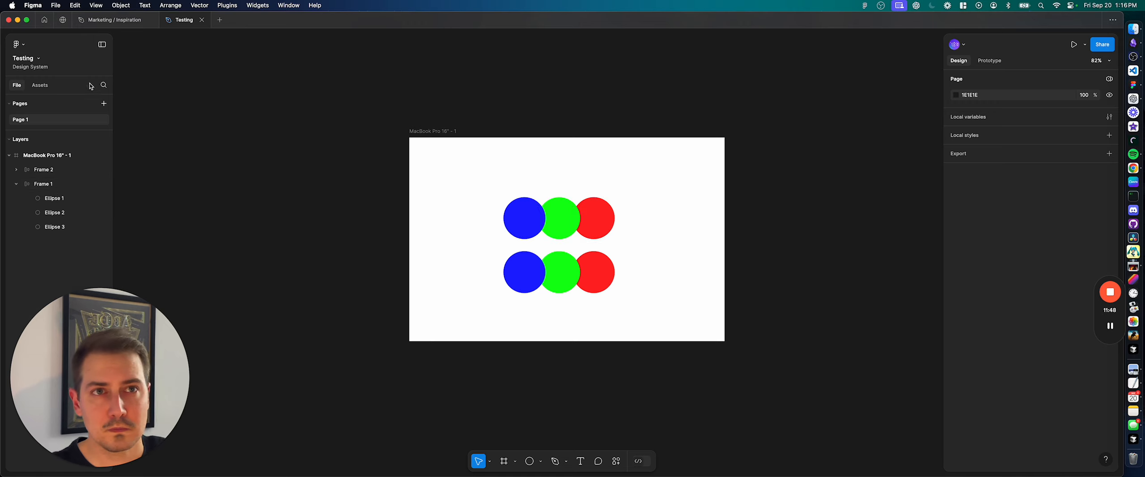
click(102, 45)
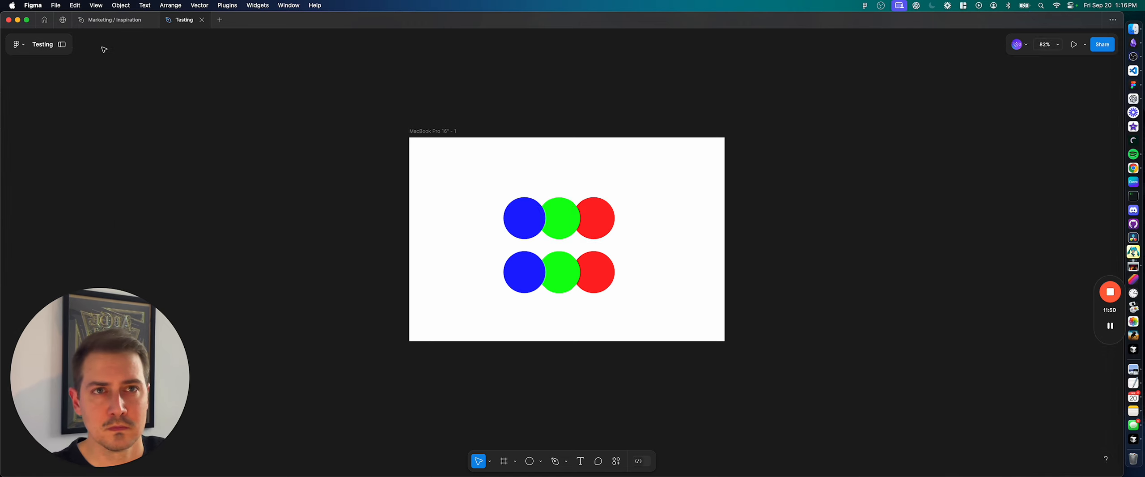
Step: Restore both sidebars, and try the cursor chat bubble on the canvas and dismiss it
click(65, 46)
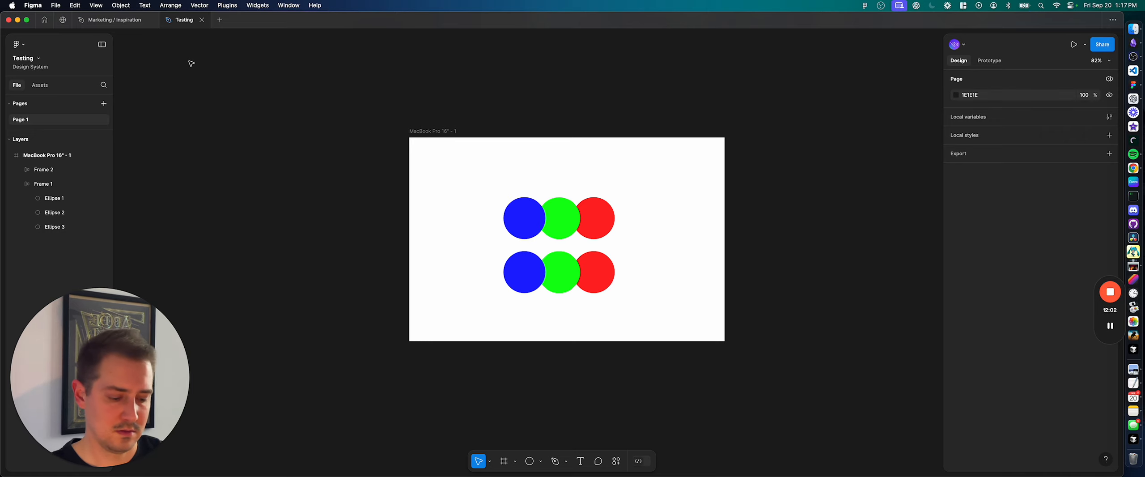
key(super+k)
key(Escape)
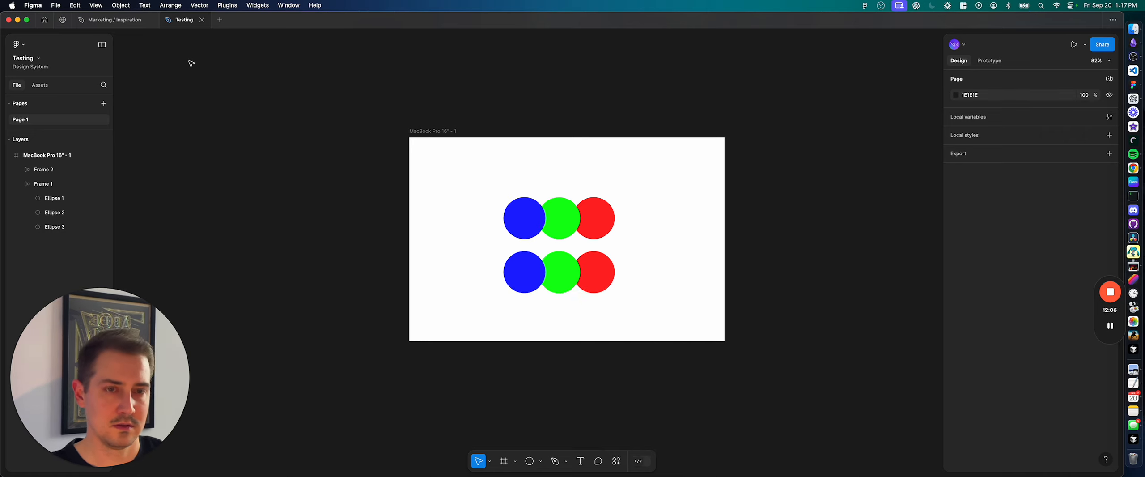
key(slash)
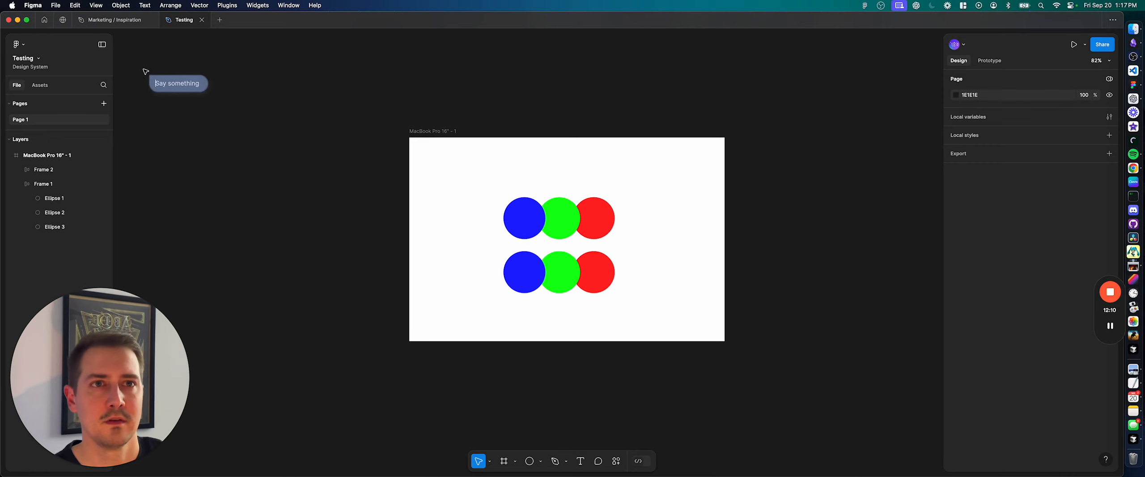
key(Escape)
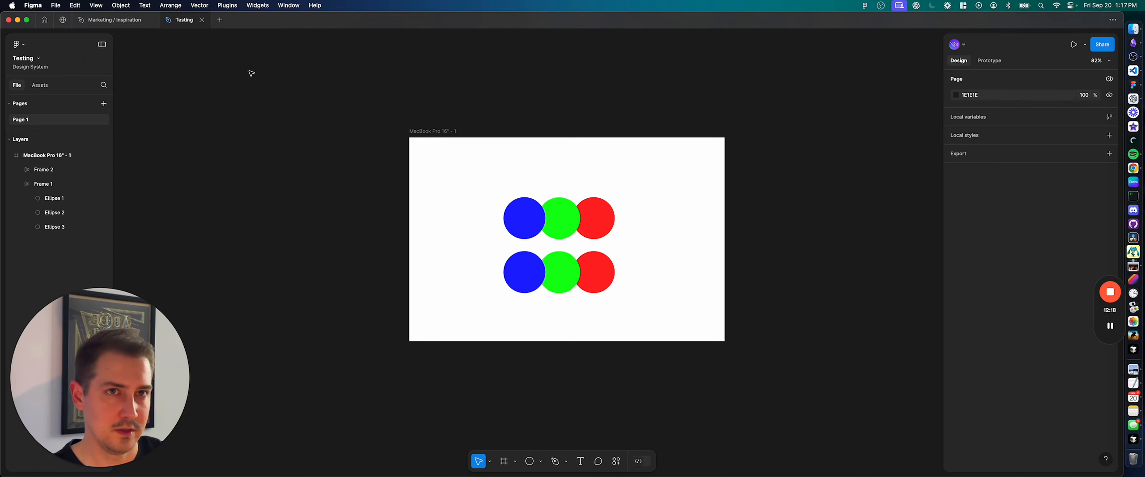
Step: Toggle the minimized interface on and off, and open the cursor chat bubble again and dismiss it
key(super+shift+backslash)
key(super+shift+backslash)
key(super+shift+backslash)
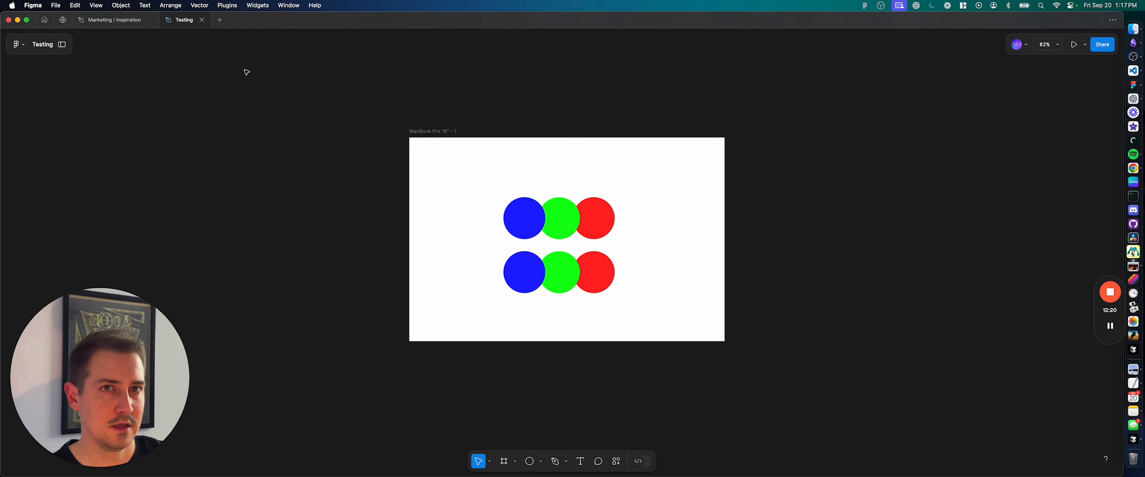
key(super+shift+backslash)
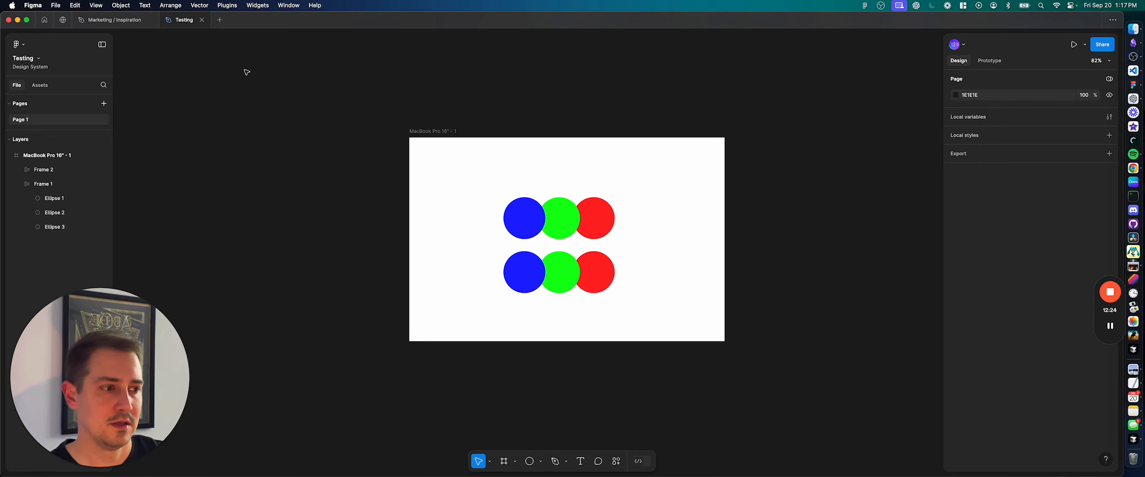
key(slash)
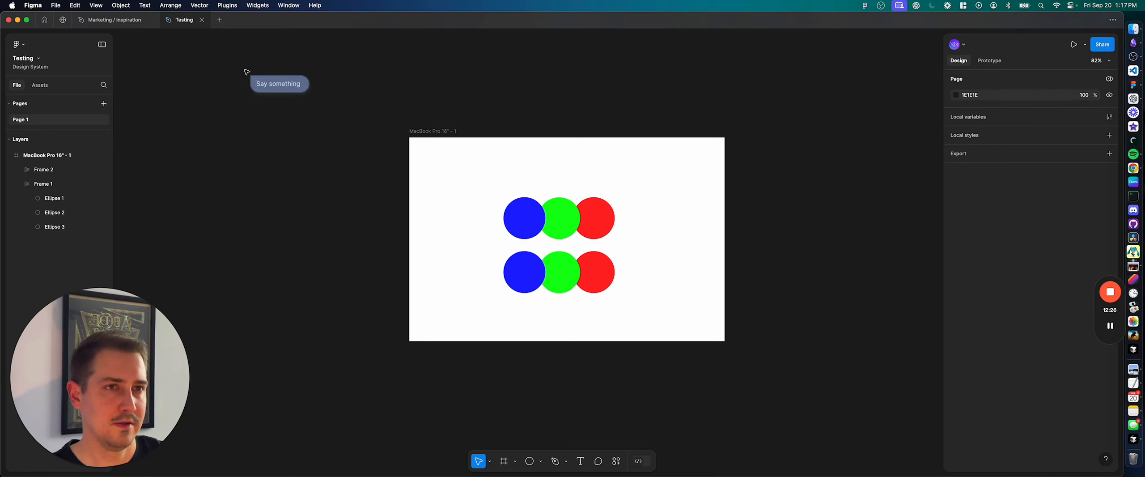
key(Escape)
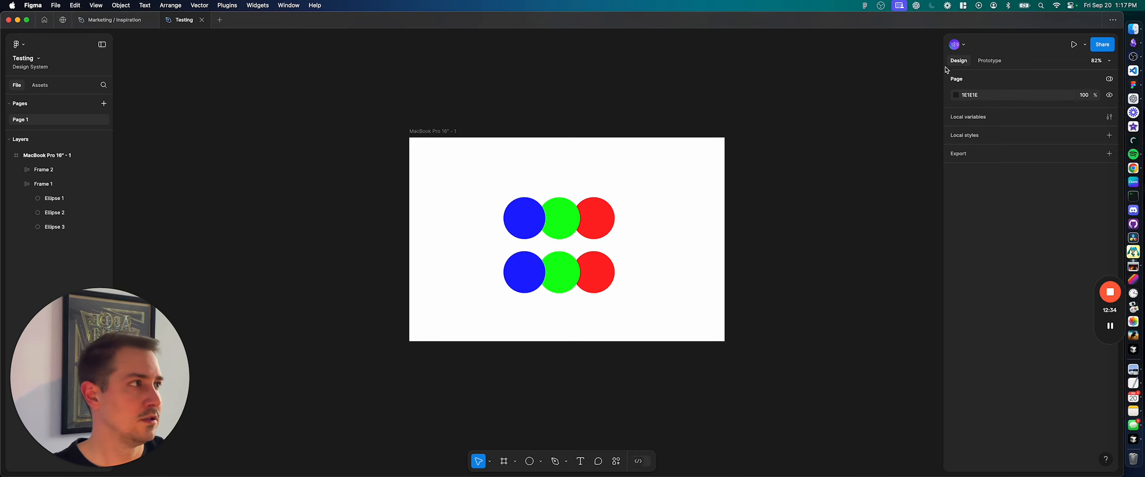
Step: Start an audio conversation in the file and leave it, and review the Spotlight me option
click(962, 45)
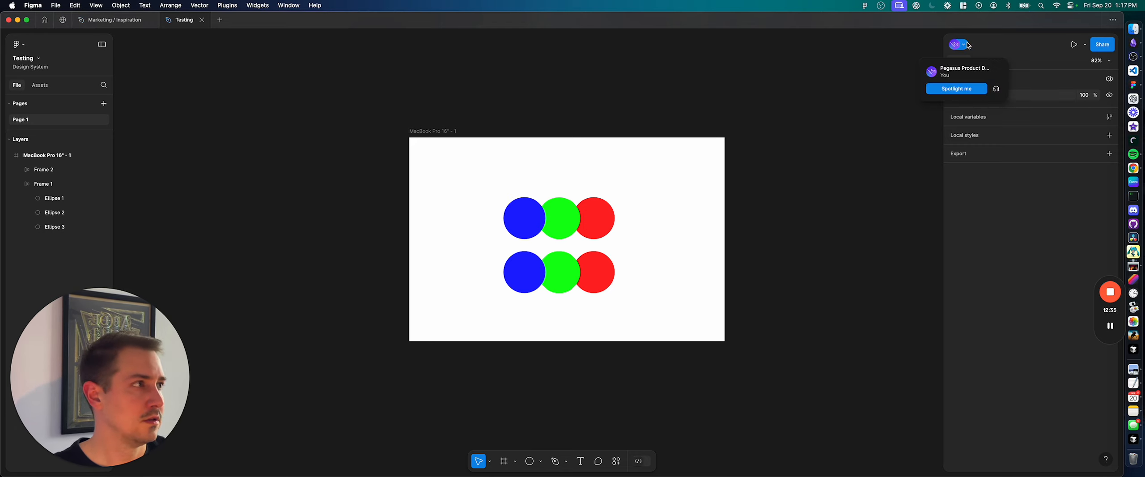
click(998, 90)
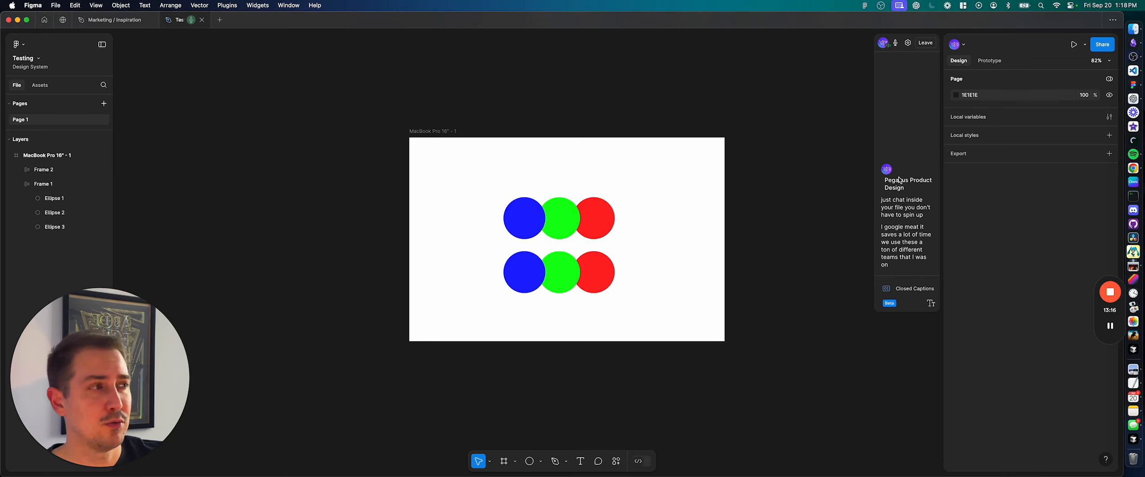
click(926, 43)
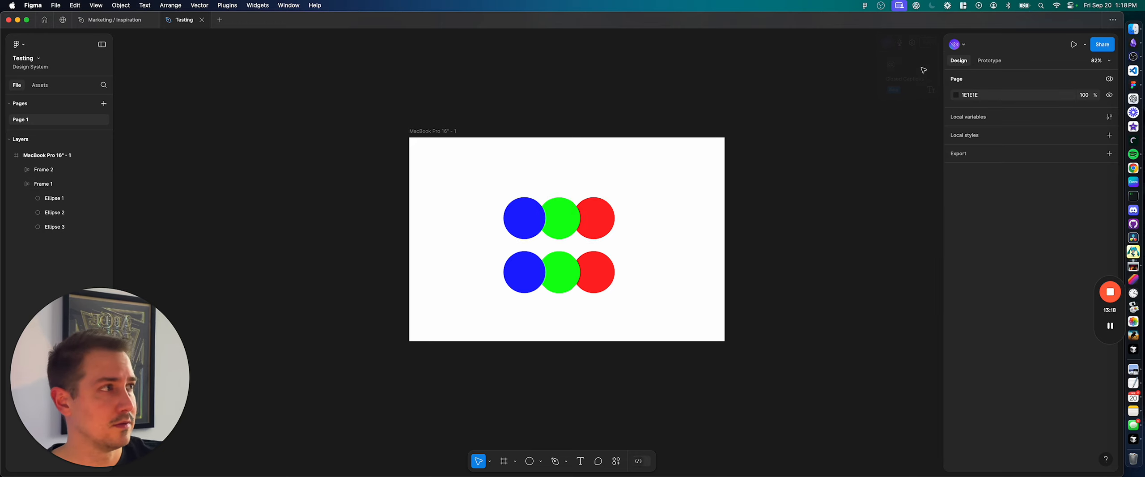
click(960, 44)
click(956, 45)
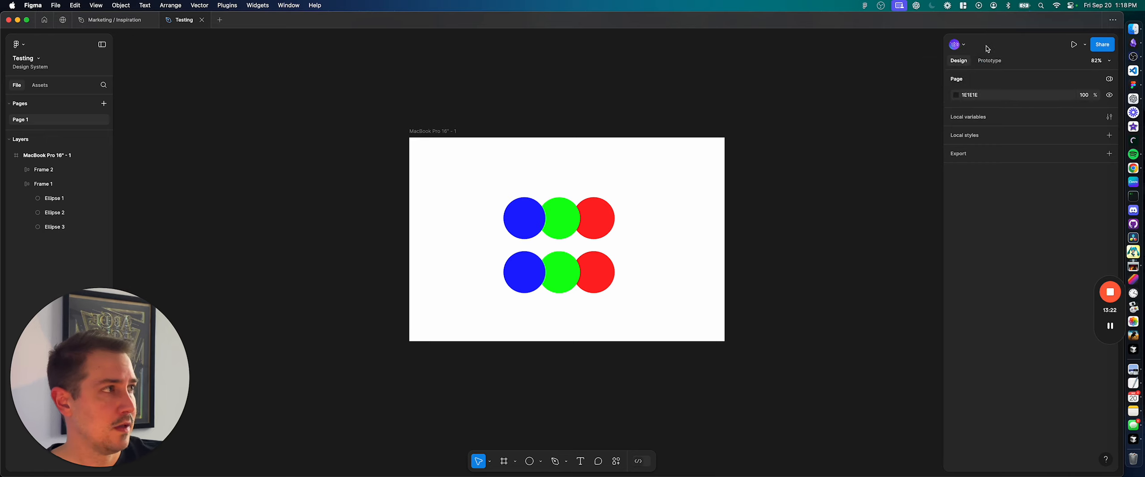
click(962, 46)
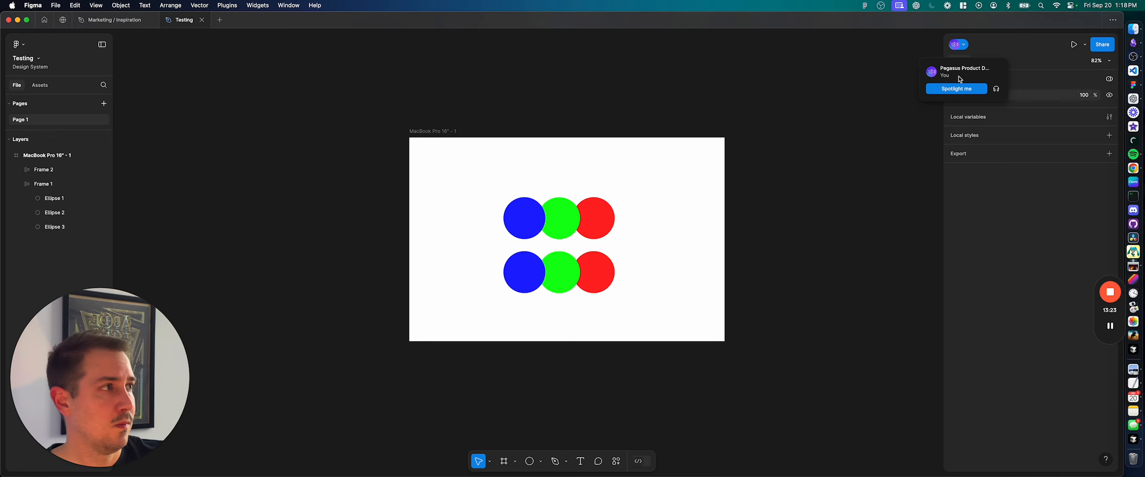
click(1008, 49)
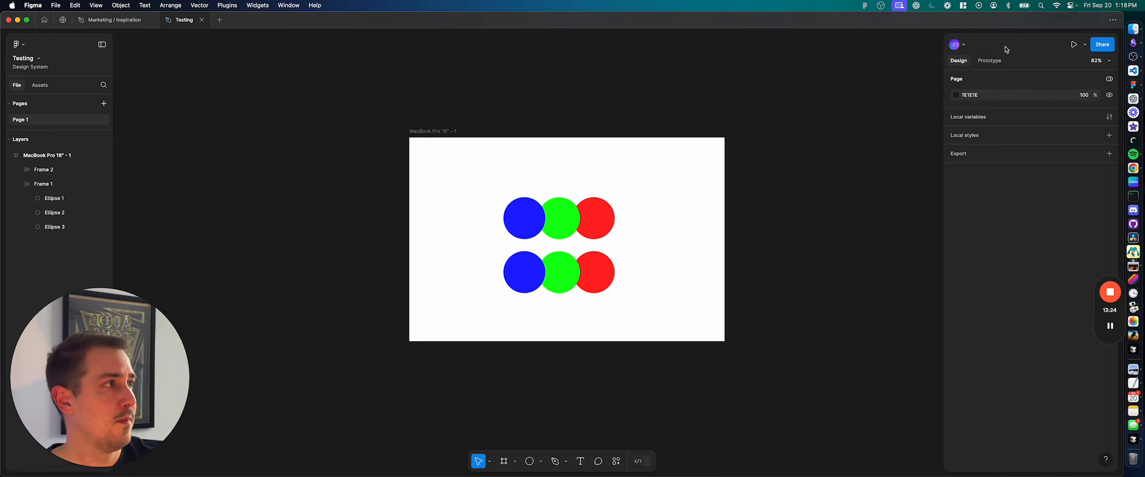
Step: Preview the prototype in a floating window, and view it in its own tab and close that tab
click(1087, 46)
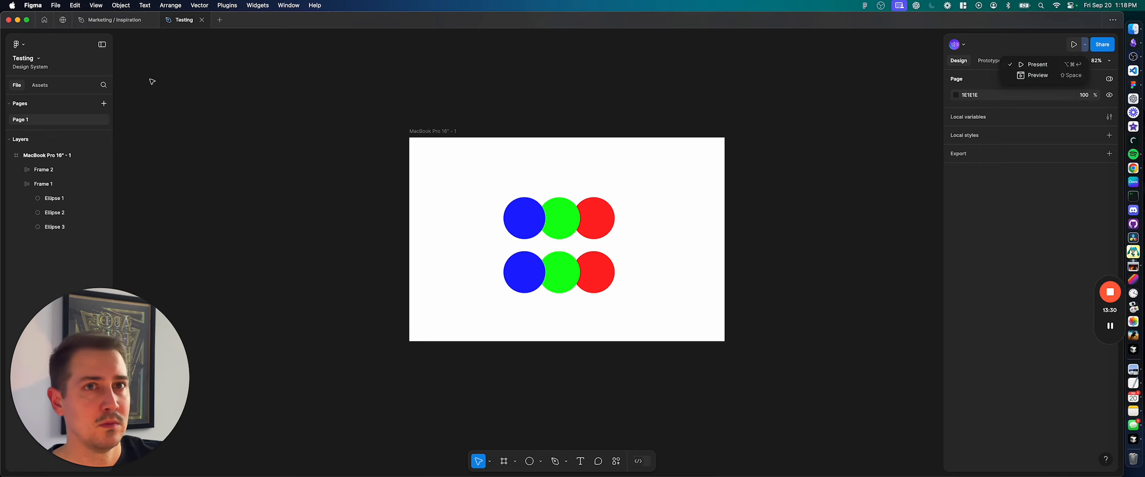
click(1027, 76)
drag(324, 49, 518, 57)
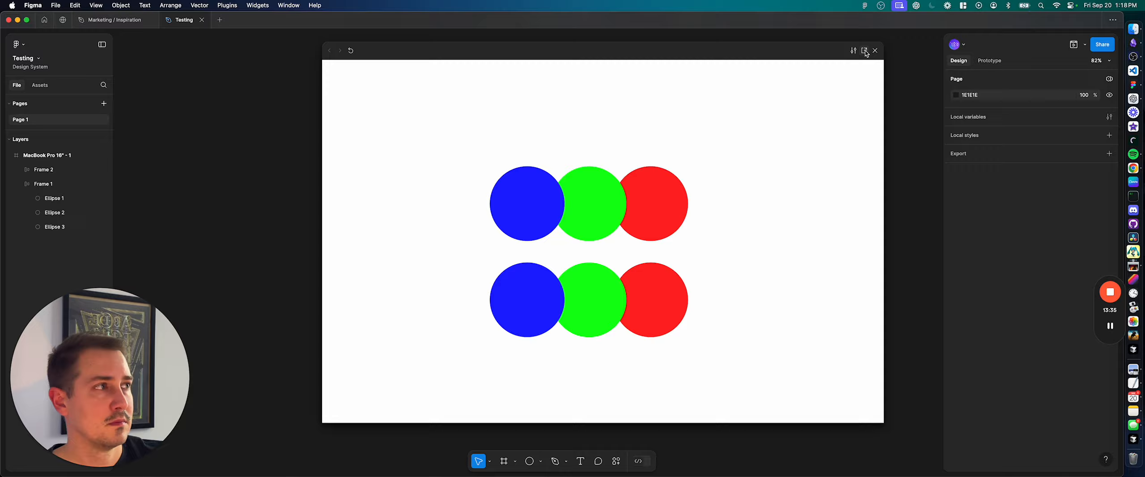
click(865, 50)
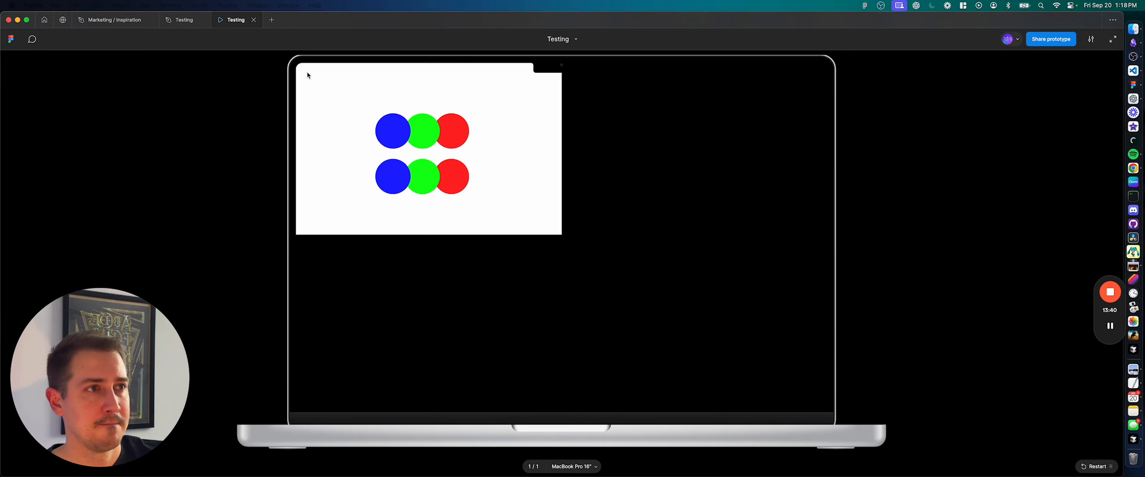
click(253, 20)
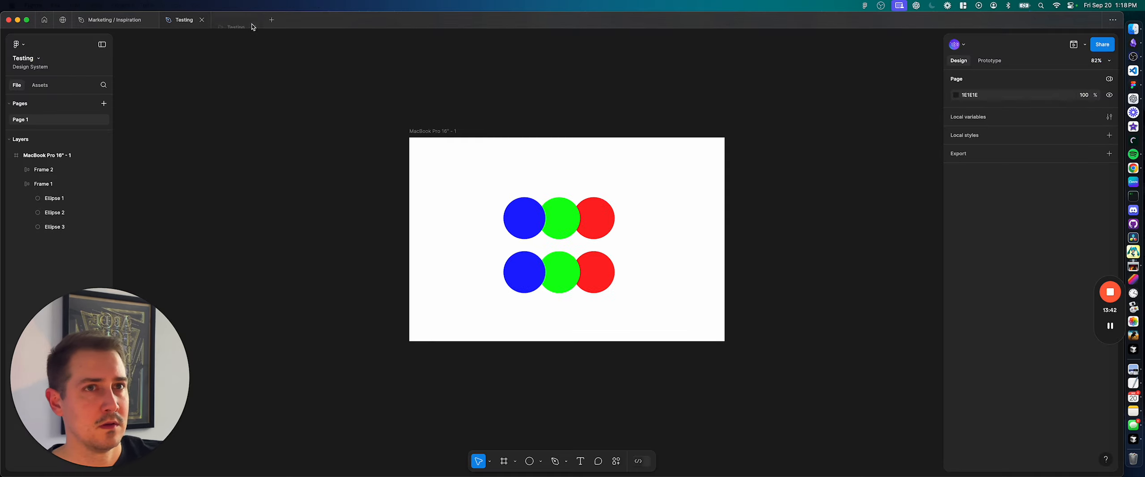
Step: Collapse and restore the sidebars, and review the file's sharing options and the available move tools
click(102, 45)
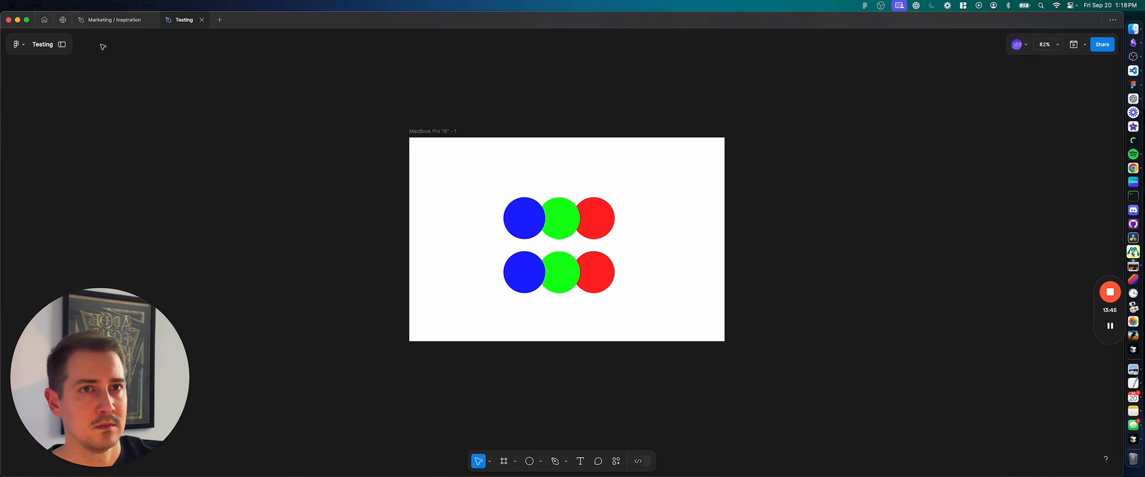
click(63, 45)
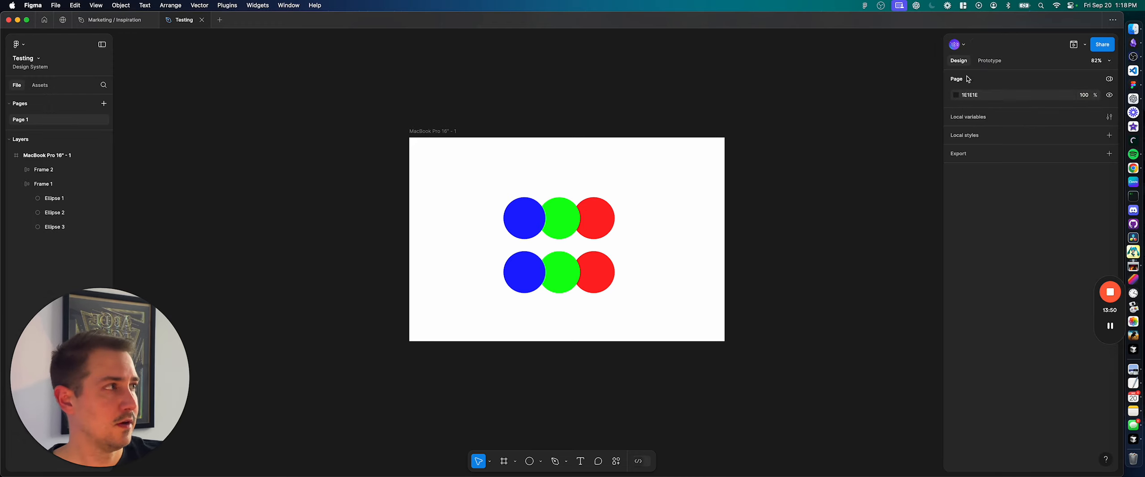
click(1104, 45)
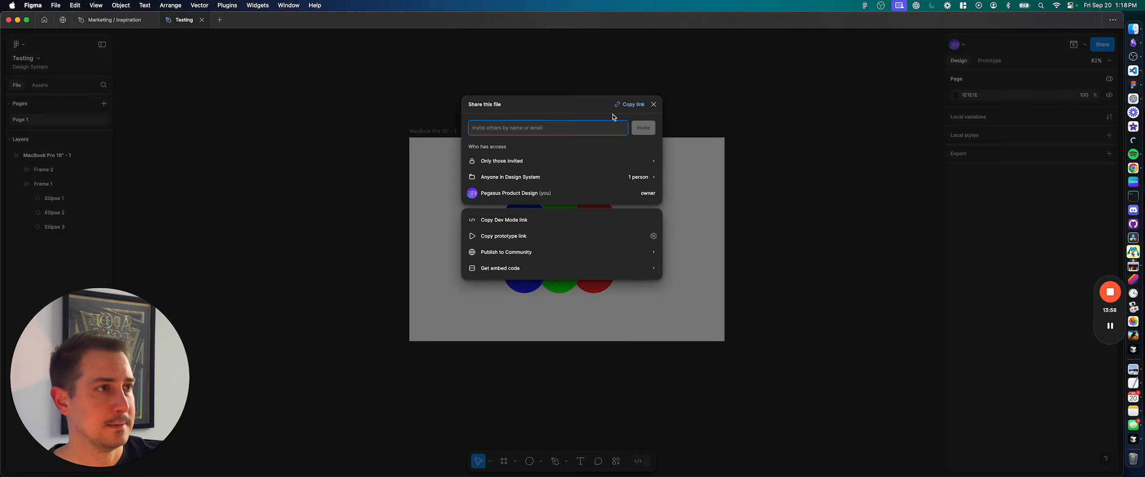
click(655, 102)
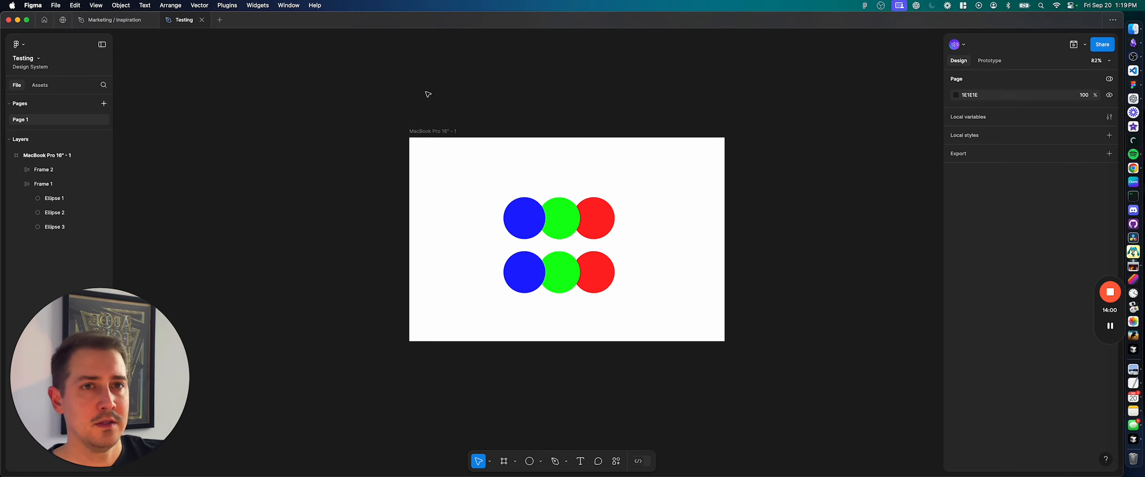
click(489, 463)
click(489, 462)
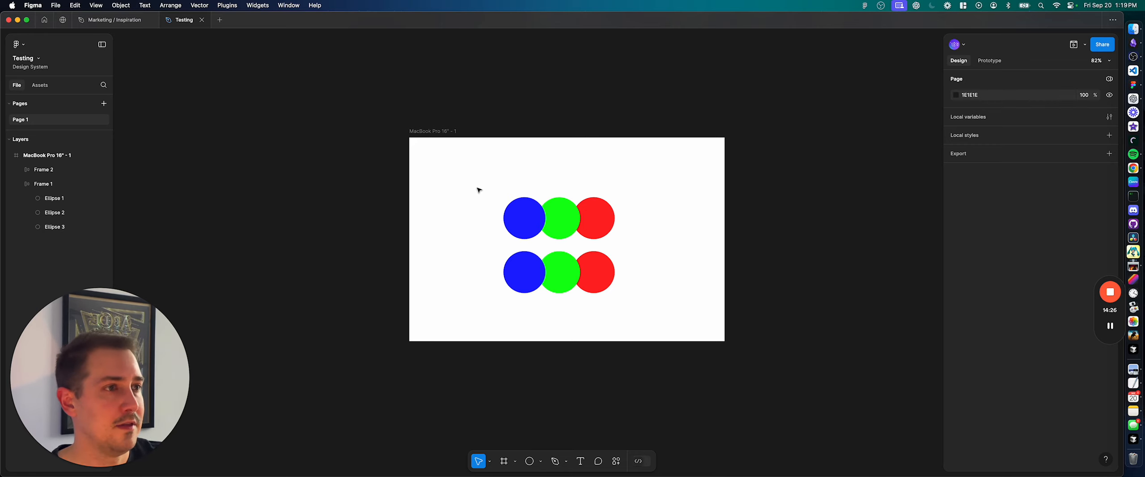
Step: Select Frame 1 and Frame 2, examine their additional component, mask and boolean actions, and narrow the properties sidebar
drag(479, 190, 635, 293)
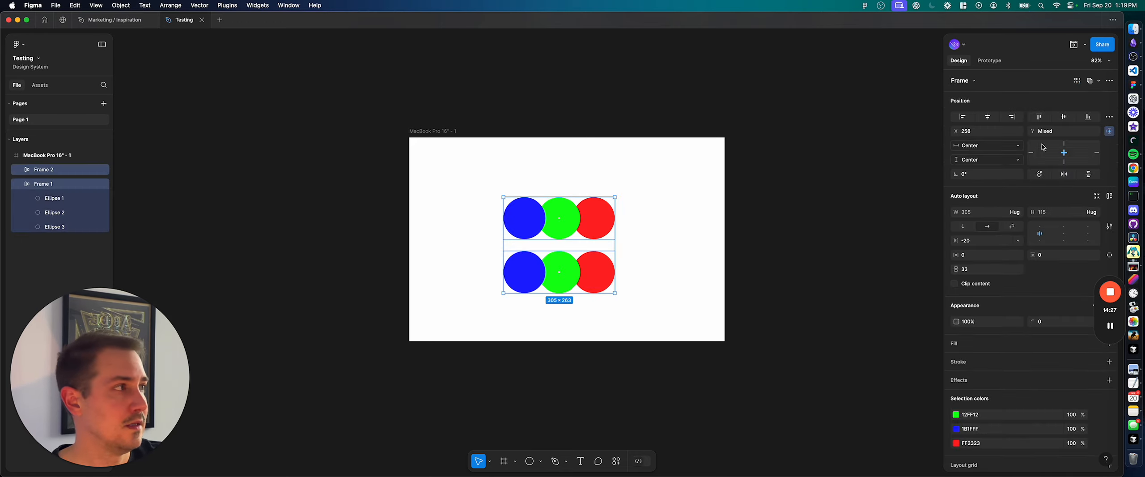
click(1109, 83)
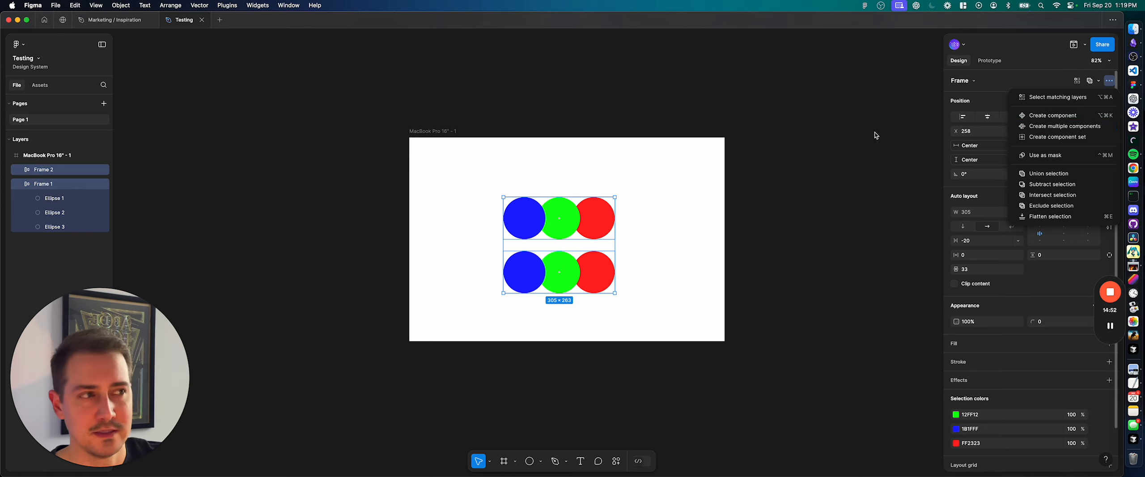
click(819, 166)
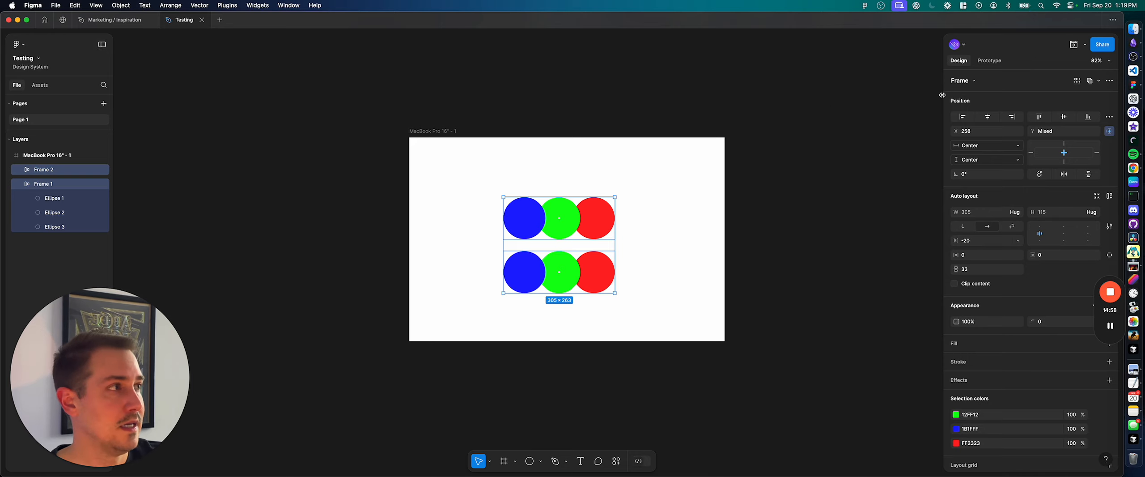
drag(942, 96, 1062, 111)
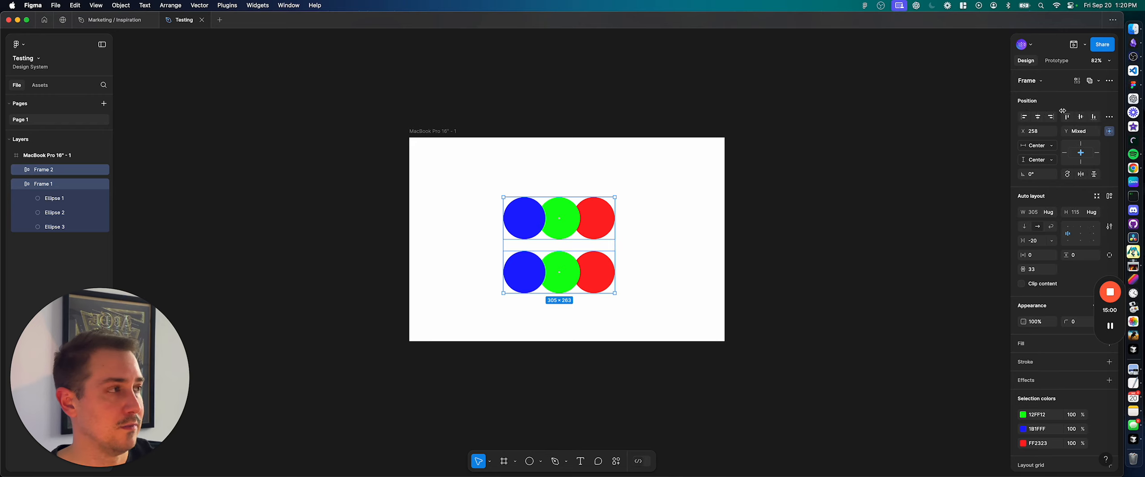
Step: Review the Move, Hand and Scale tools, and switch the file to Dev Mode and back to design mode
click(492, 462)
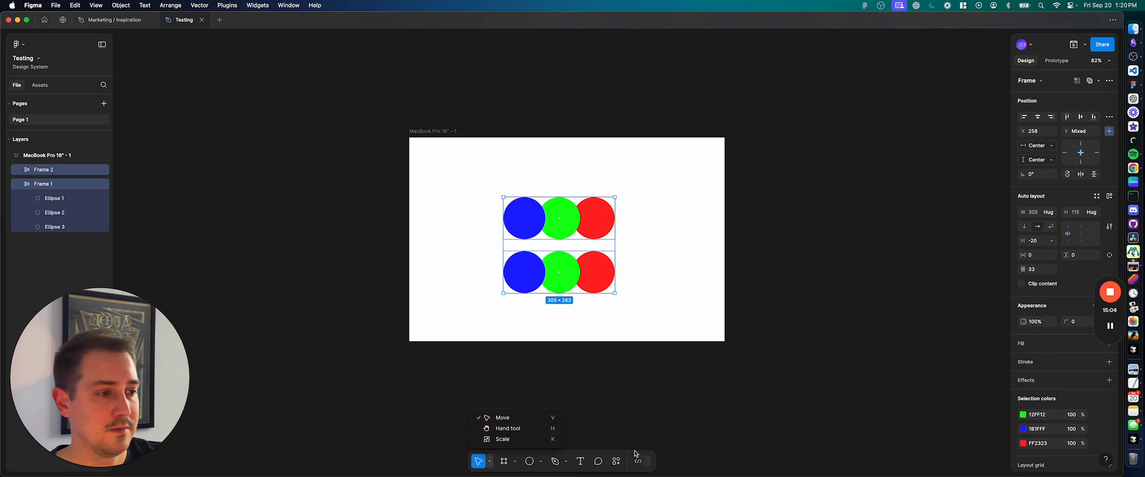
click(651, 436)
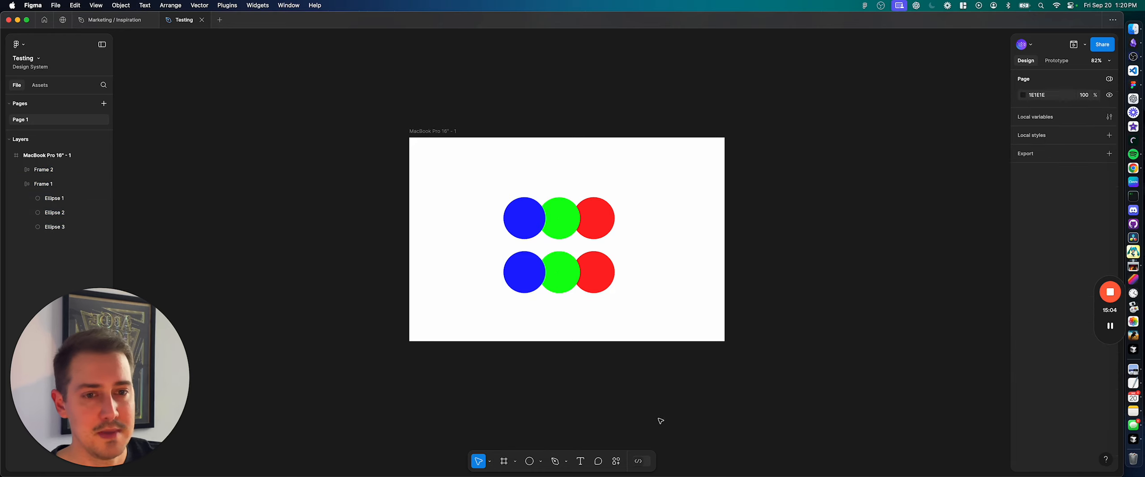
click(651, 463)
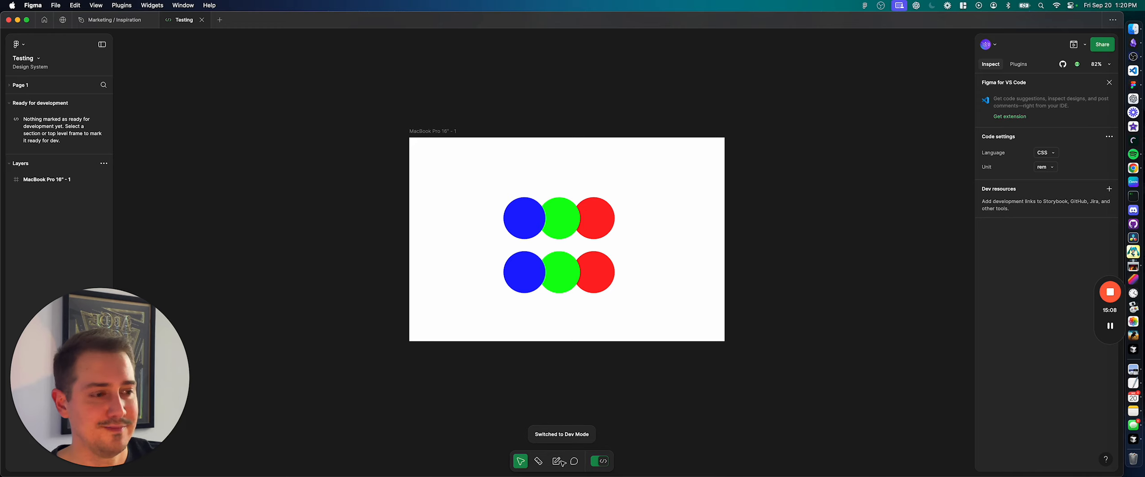
click(601, 465)
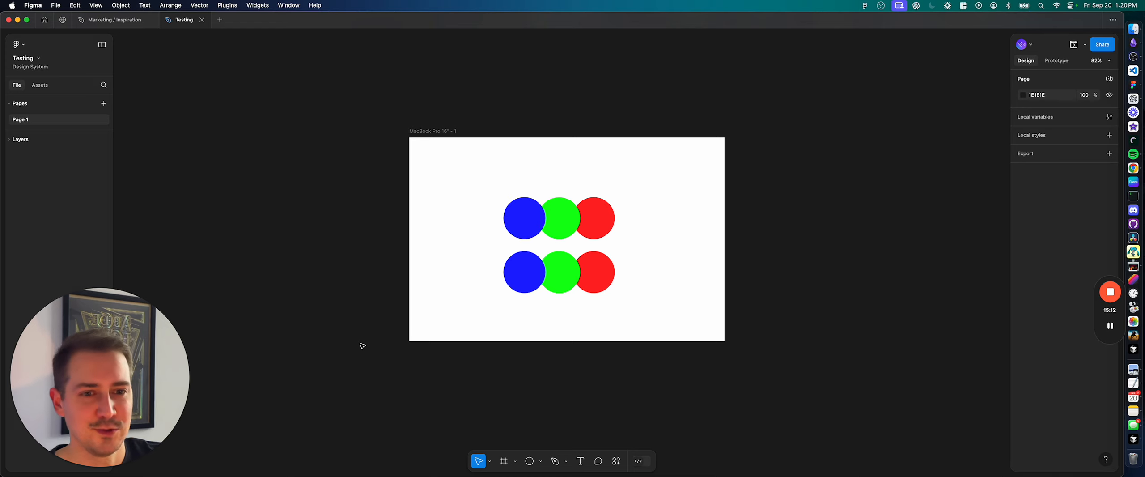
mouse_move(92, 22)
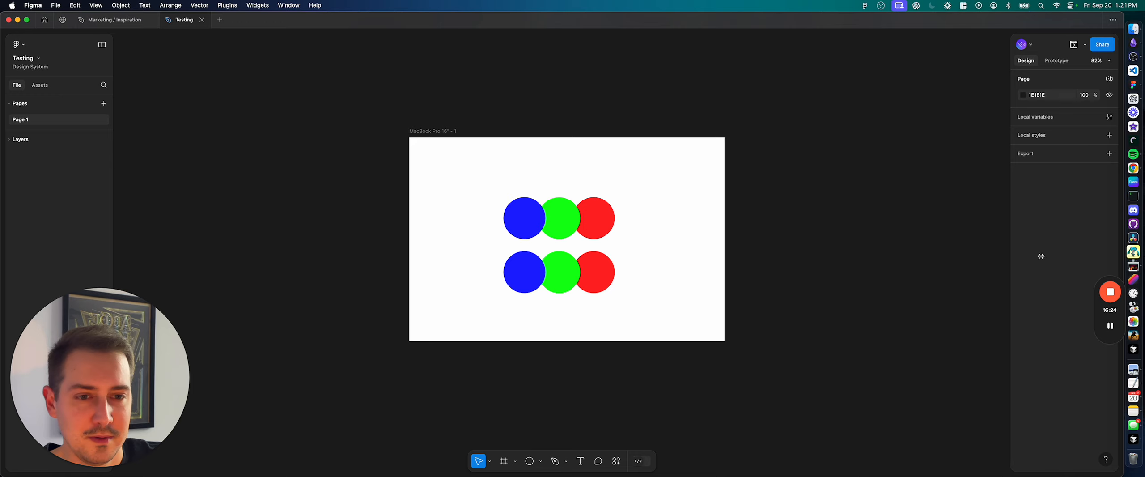
mouse_move(1116, 333)
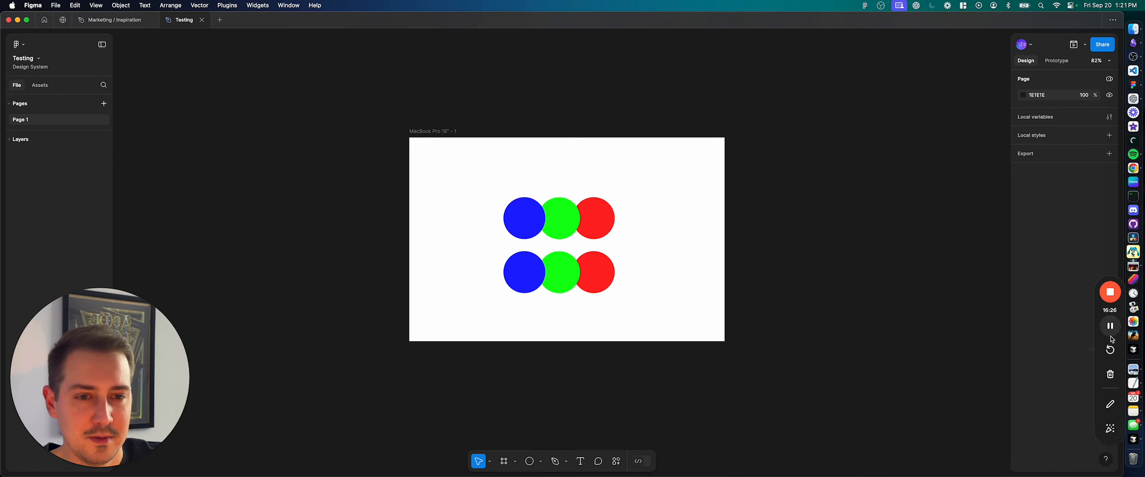